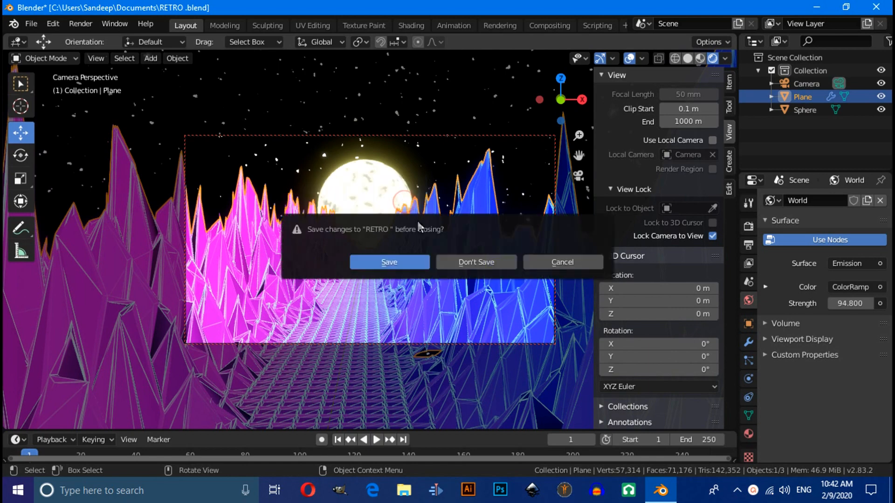
# Discard the unsaved changes to the RETRO file and delete all default objects from the new scene.
pyautogui.click(469, 262)
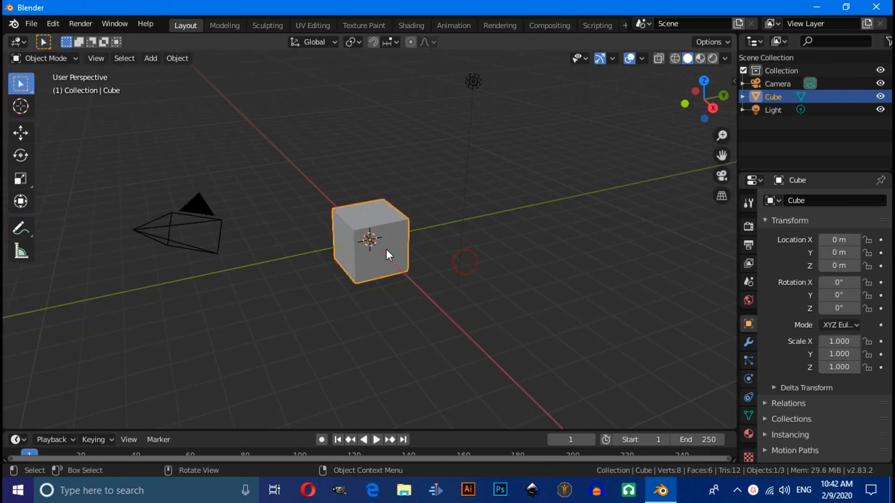
pyautogui.press('a')
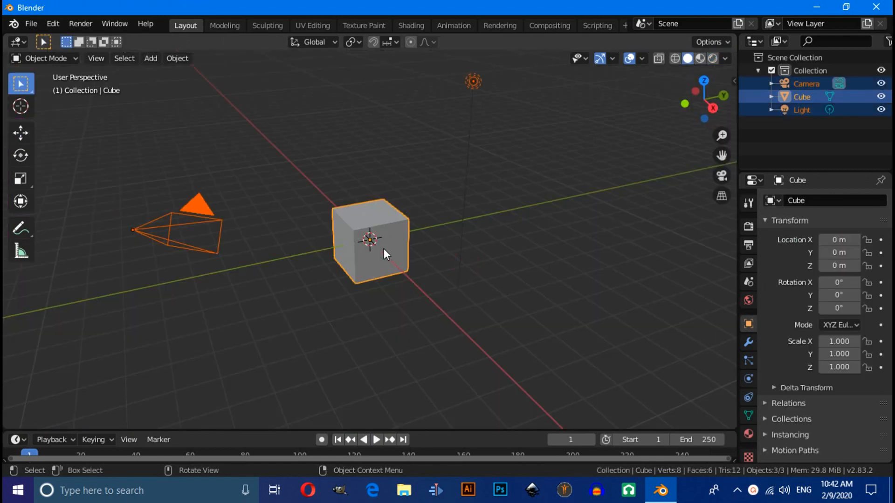
pyautogui.press('Delete')
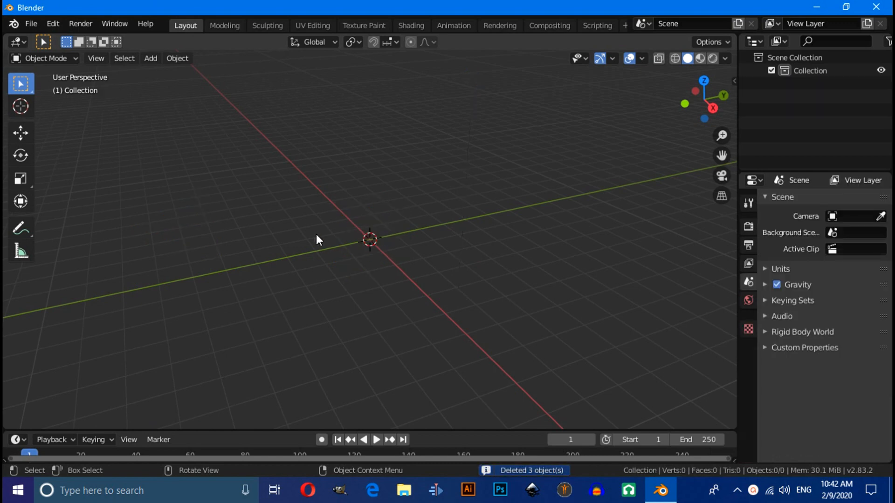
# Add a plane mesh at the origin of the empty scene.
pyautogui.moveTo(316, 234); pyautogui.dragTo(397, 240, button='middle')
pyautogui.hotkey('shift', 'a')
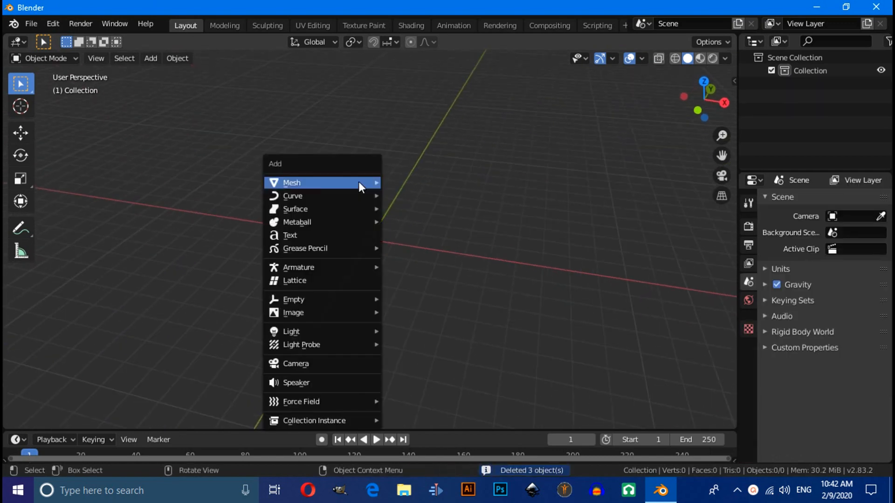
pyautogui.moveTo(358, 182)
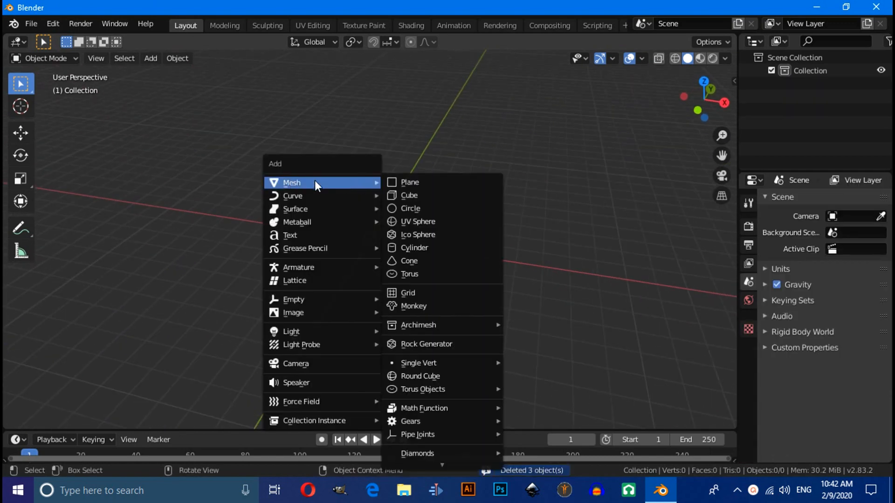
pyautogui.click(427, 185)
# Scale the plane's geometry by a factor of 50 in Edit Mode.
pyautogui.click(38, 62)
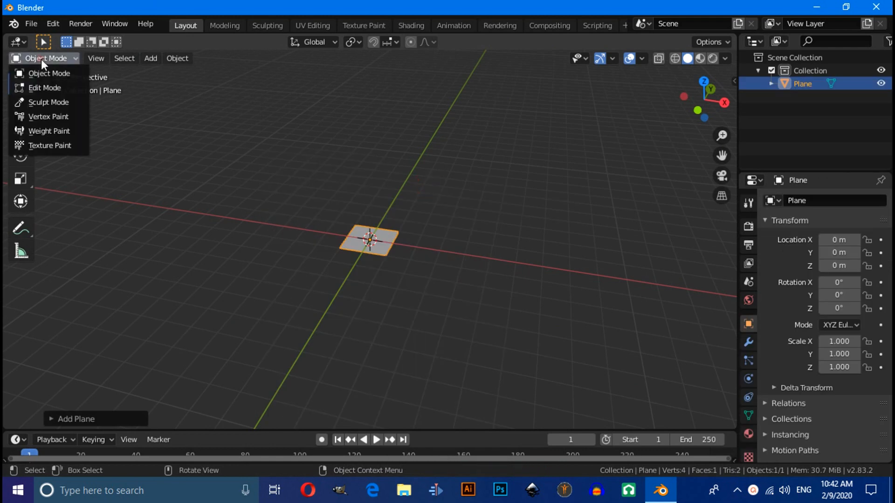
pyautogui.click(52, 88)
pyautogui.write('s')
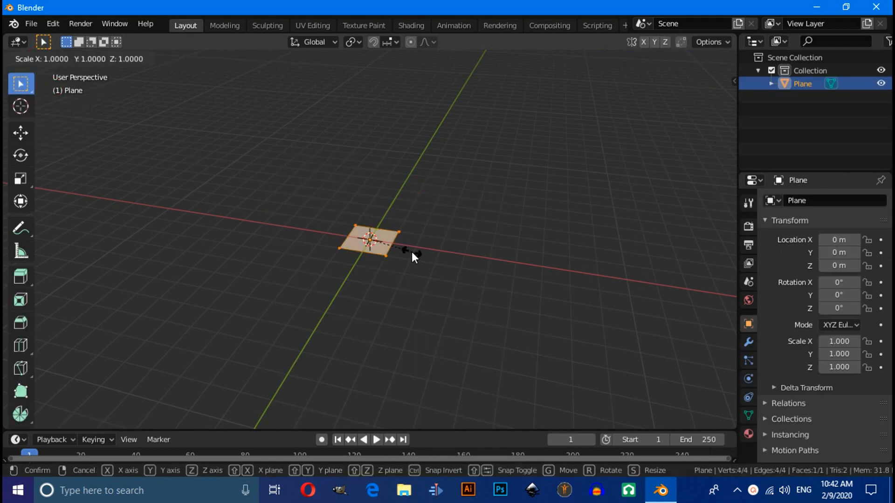
pyautogui.write('50')
pyautogui.press('Return')
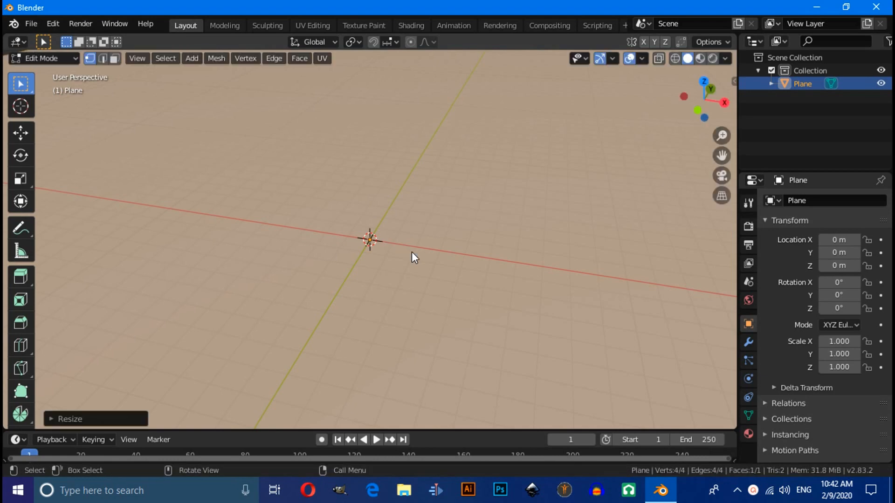
# Subdivide the whole plane with the number of cuts set to 30.
pyautogui.scroll(-3, 412, 252)
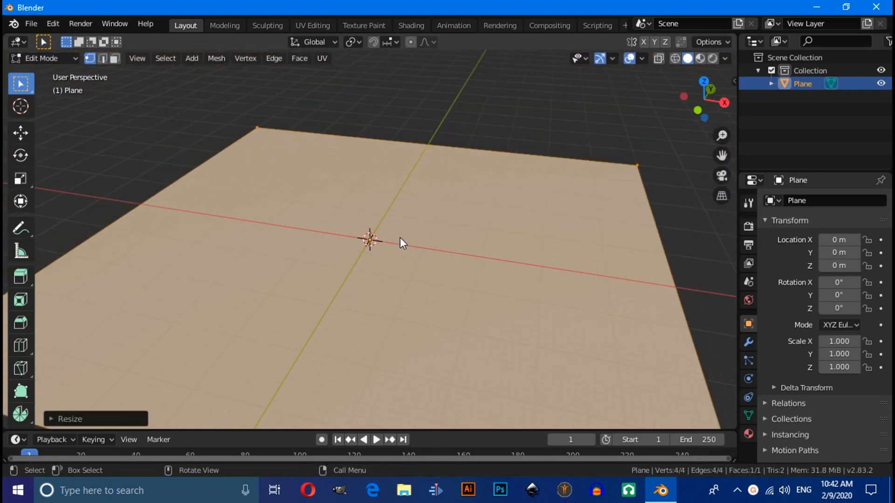
pyautogui.rightClick(349, 144)
pyautogui.click(348, 145)
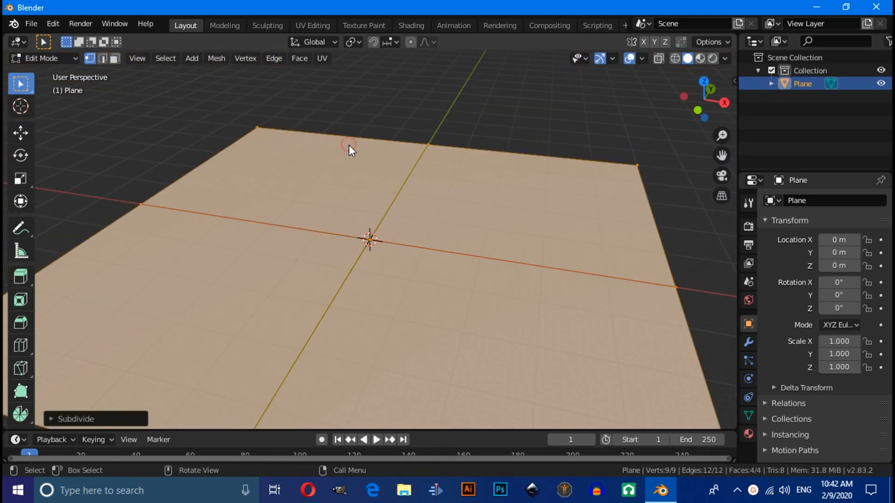
pyautogui.click(52, 419)
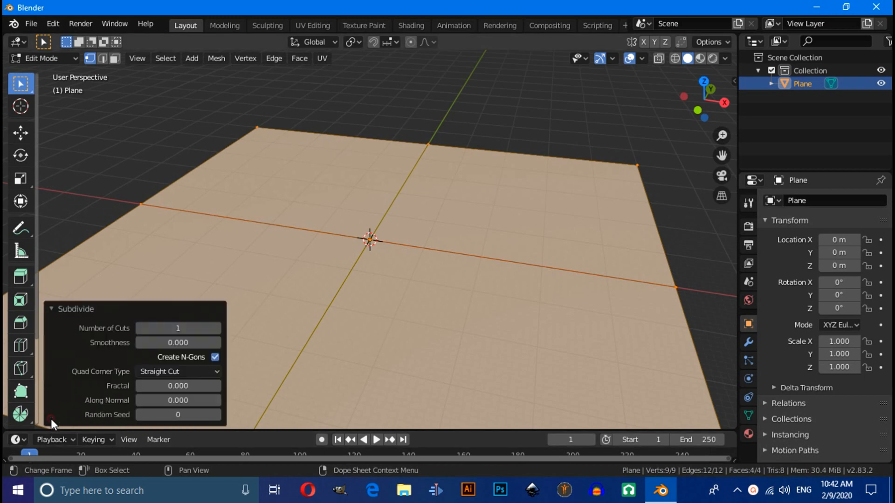
pyautogui.click(178, 327)
pyautogui.write('30')
pyautogui.press('Return')
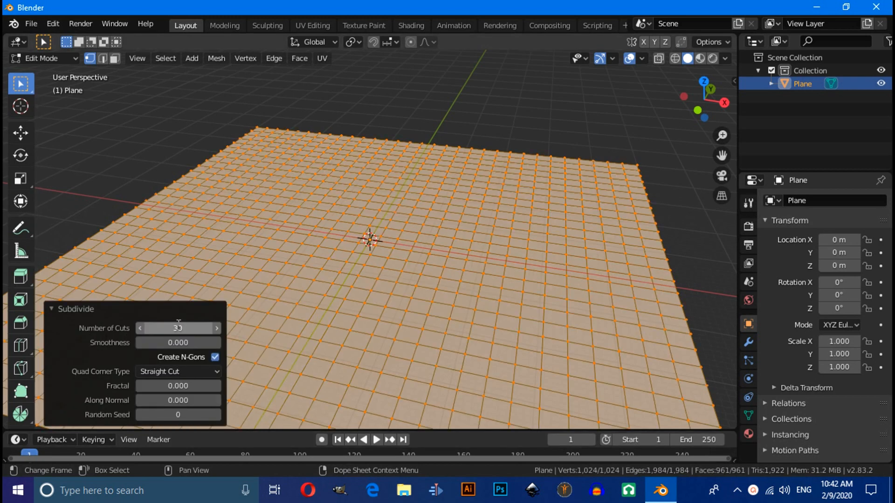
# Deselect all vertices and enable proportional editing with Random falloff.
pyautogui.click(285, 90)
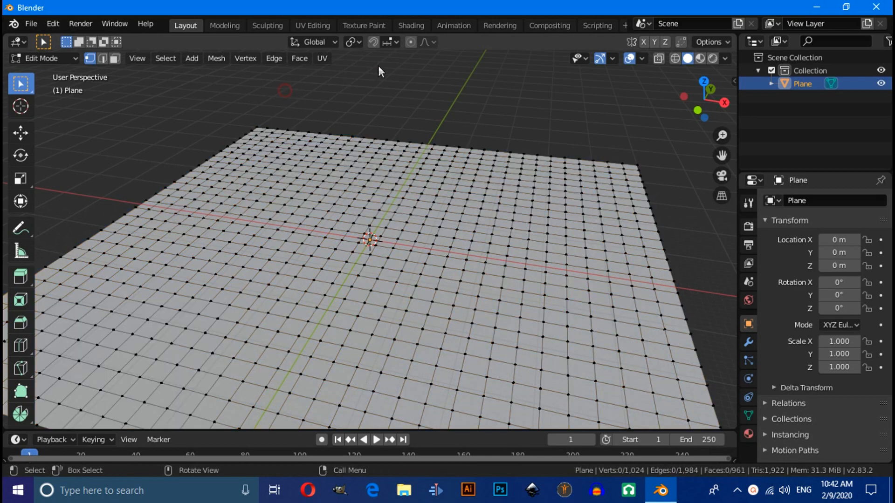
pyautogui.click(412, 43)
pyautogui.click(435, 41)
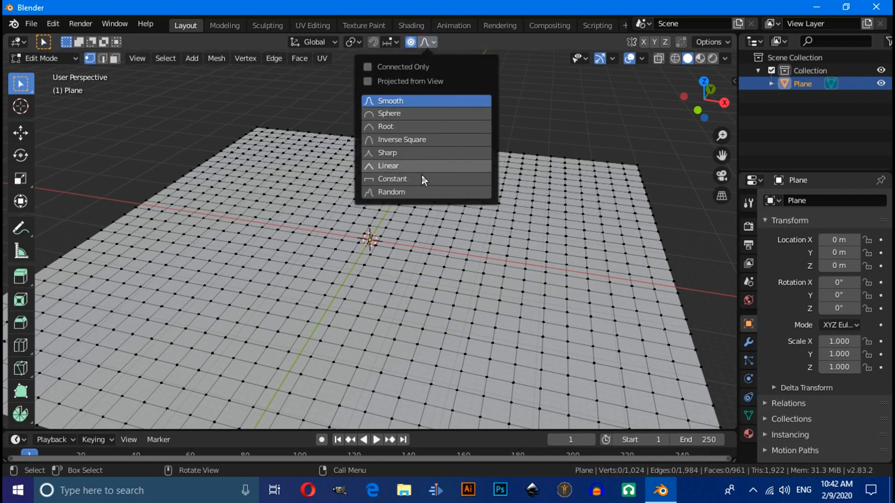
pyautogui.click(387, 192)
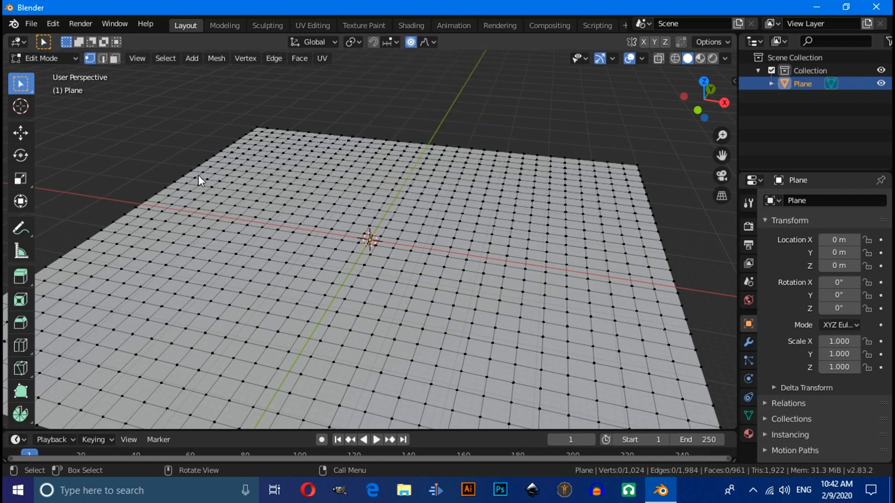
# Select three spaced vertices near each long side of the grid and raise all six about 23.5 m along Z.
pyautogui.moveTo(206, 158); pyautogui.dragTo(251, 234, button='middle')
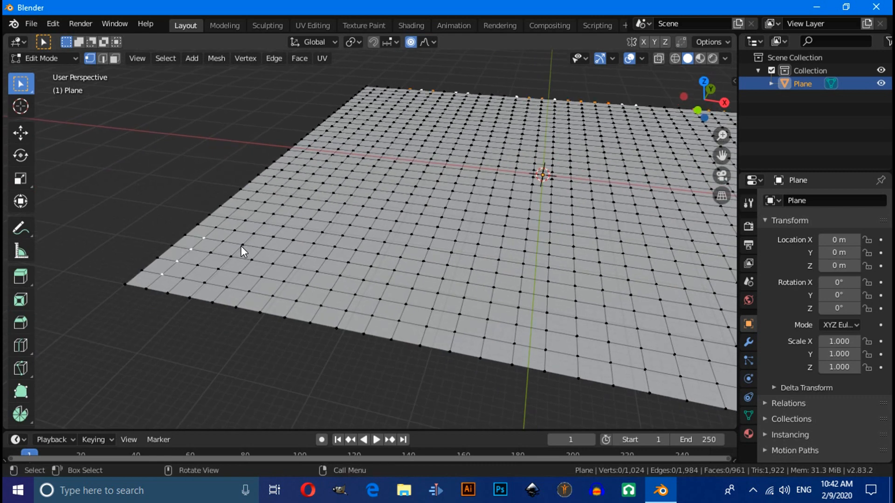
pyautogui.click(233, 255)
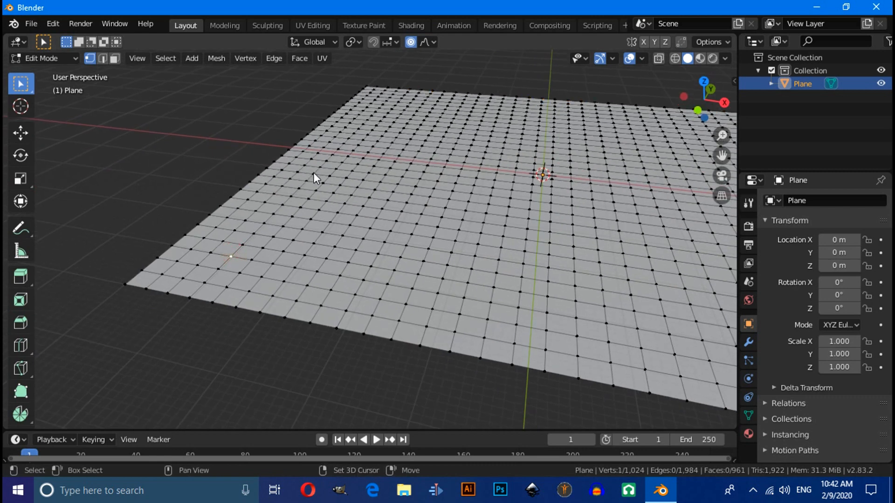
pyautogui.keyDown('shift'); pyautogui.click(333, 154); pyautogui.keyUp('shift')
pyautogui.keyDown('shift'); pyautogui.click(398, 96); pyautogui.keyUp('shift')
pyautogui.moveTo(564, 168); pyautogui.dragTo(560, 149, button='middle')
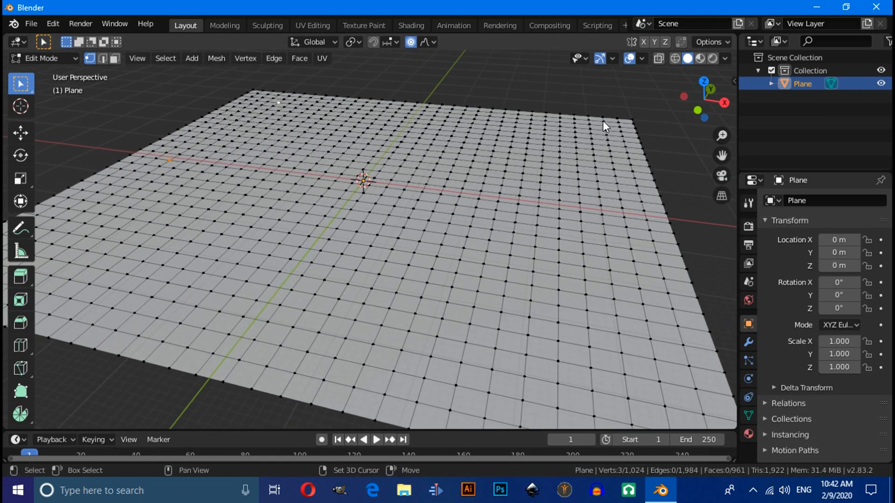
pyautogui.keyDown('shift'); pyautogui.click(588, 211); pyautogui.keyUp('shift')
pyautogui.keyDown('shift'); pyautogui.click(577, 349); pyautogui.keyUp('shift')
pyautogui.moveTo(549, 359); pyautogui.dragTo(549, 309, button='middle')
pyautogui.press('g')
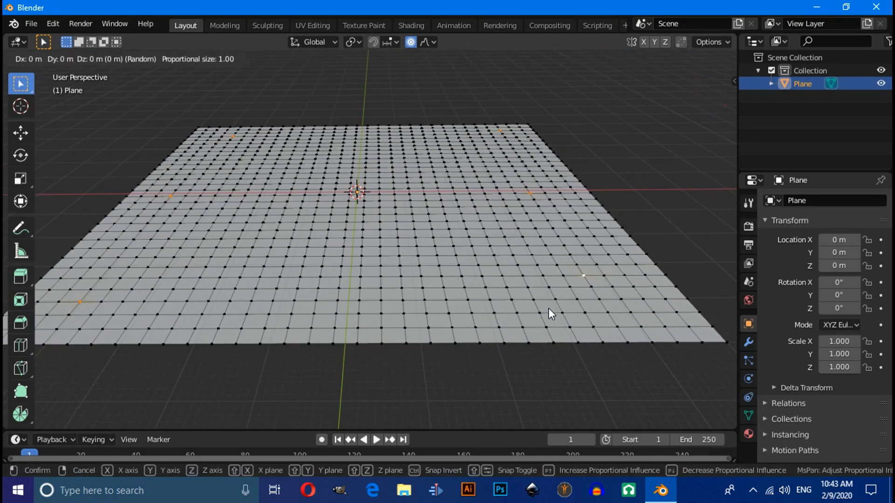
pyautogui.press('z')
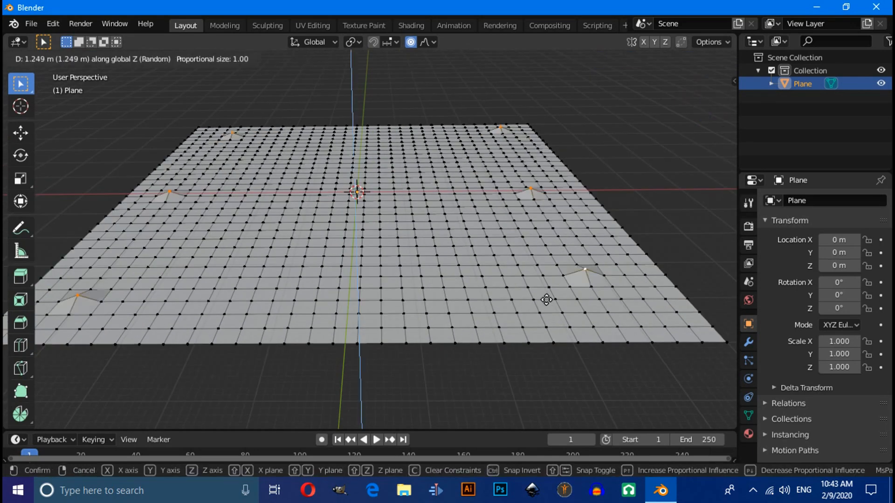
pyautogui.click(523, 199)
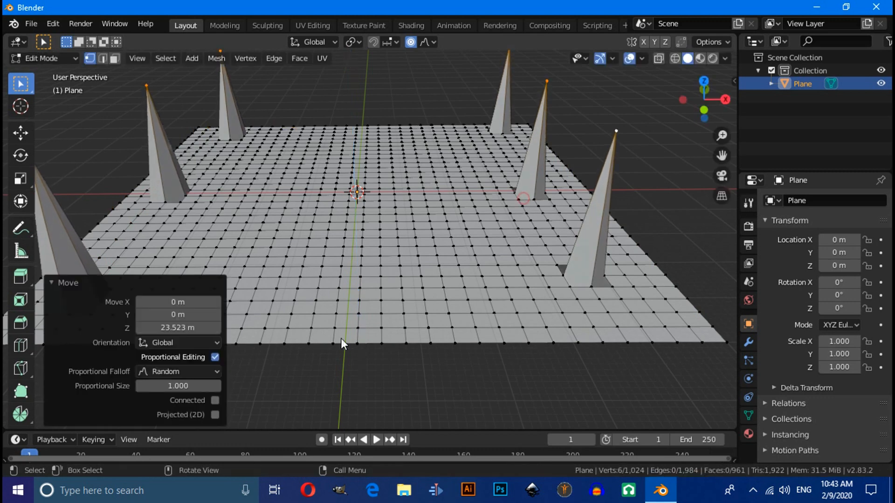
# Adjust the vertex move to about 29.3 m in Z with a proportional size of about 27.7 to form mountain ranges.
pyautogui.moveTo(176, 331)
pyautogui.mouseDown()
pyautogui.moveTo(195, 330)
pyautogui.moveTo(176, 332)
pyautogui.mouseUp()
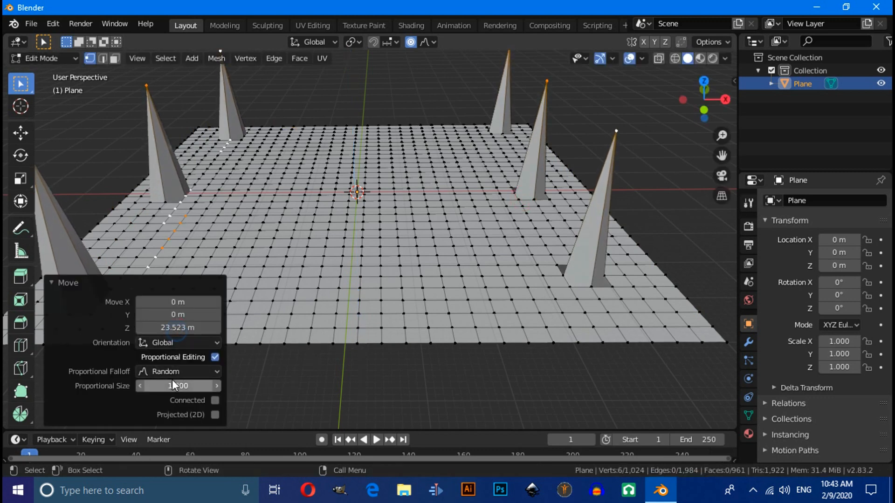
pyautogui.moveTo(179, 386); pyautogui.dragTo(892, 169)
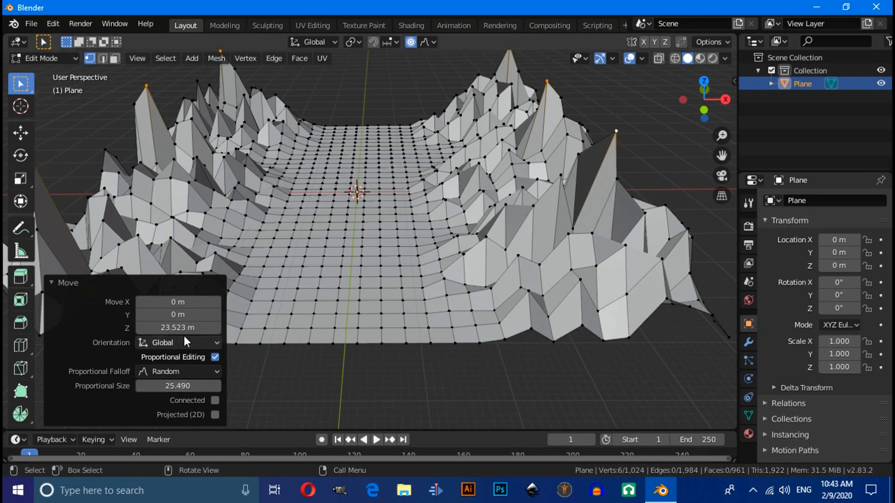
pyautogui.moveTo(177, 327); pyautogui.dragTo(495, 279)
pyautogui.moveTo(158, 386); pyautogui.dragTo(304, 350)
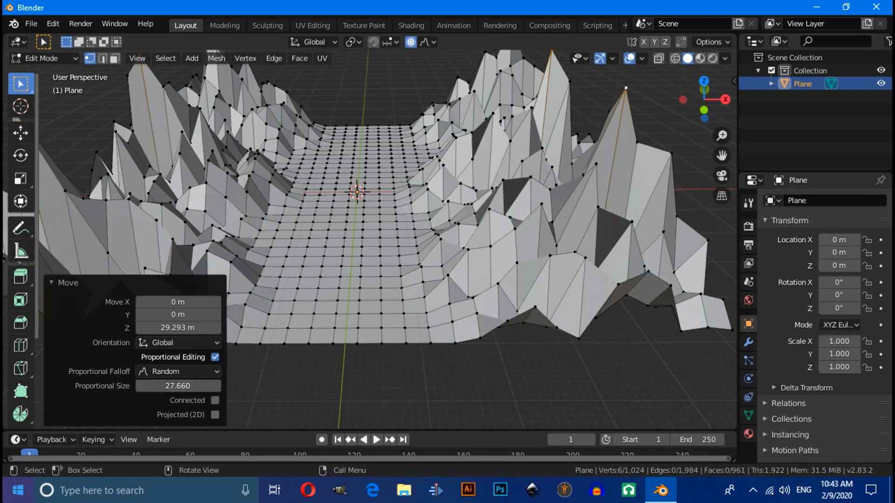
pyautogui.scroll(-4, 625, 315)
pyautogui.moveTo(535, 321); pyautogui.dragTo(481, 291, button='middle')
pyautogui.moveTo(186, 384); pyautogui.dragTo(194, 383)
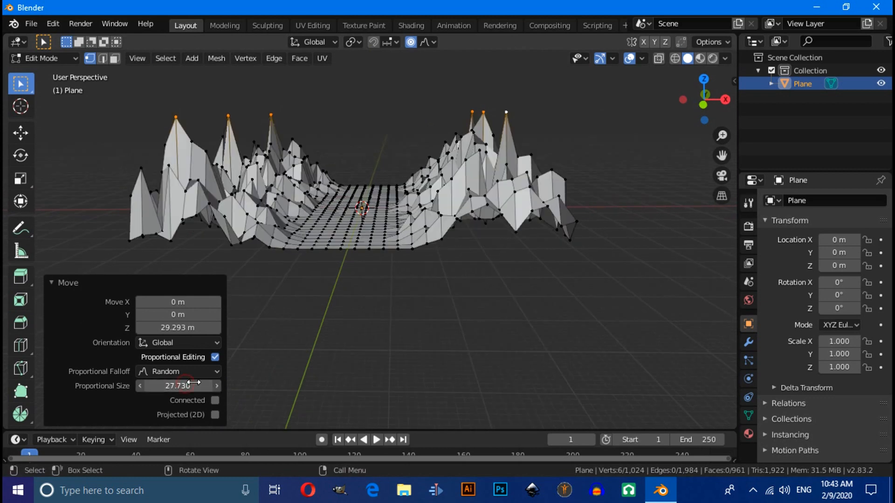
# Return the terrain to Object Mode and apply smooth shading with Auto Smooth enabled for its normals.
pyautogui.click(43, 59)
pyautogui.click(39, 75)
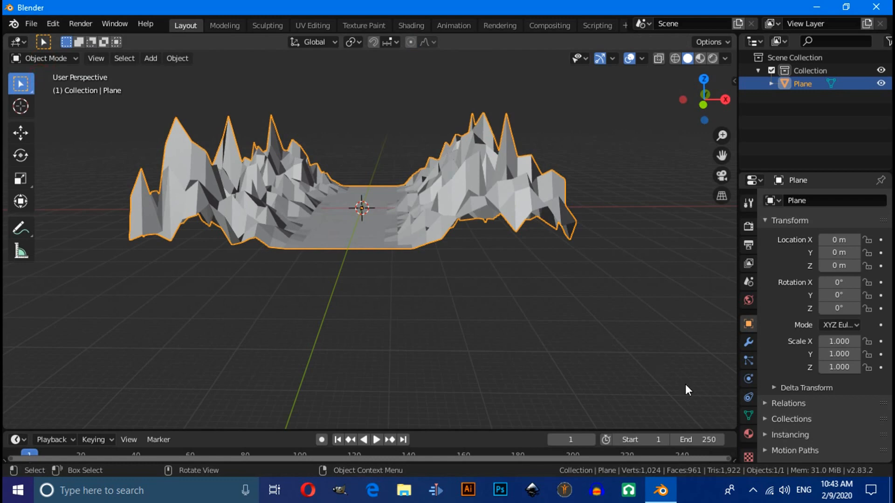
pyautogui.click(748, 416)
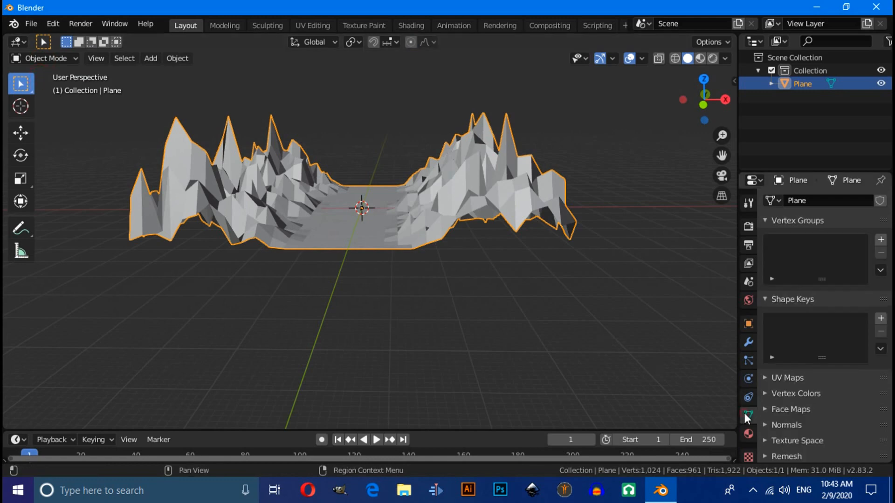
pyautogui.click(766, 425)
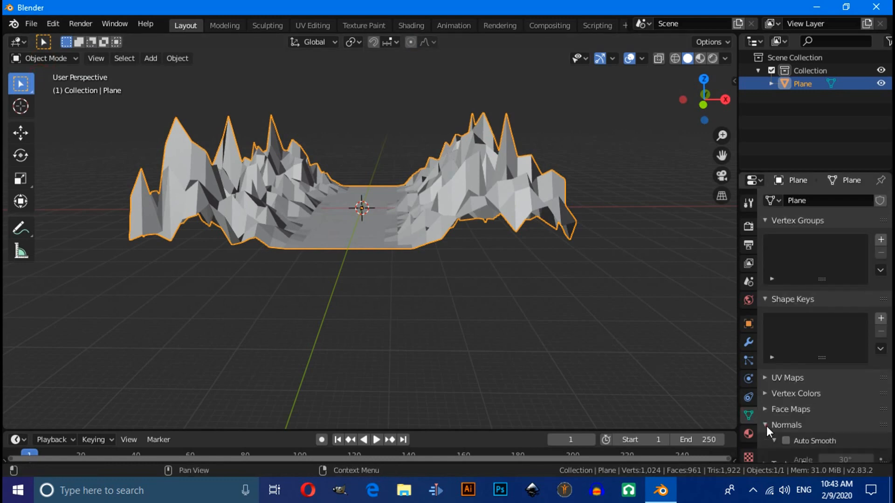
pyautogui.click(785, 441)
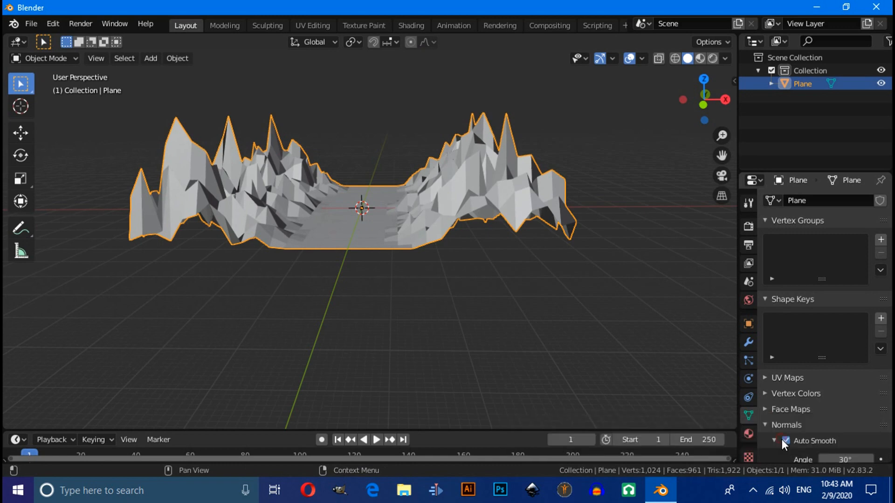
pyautogui.rightClick(443, 192)
pyautogui.click(443, 192)
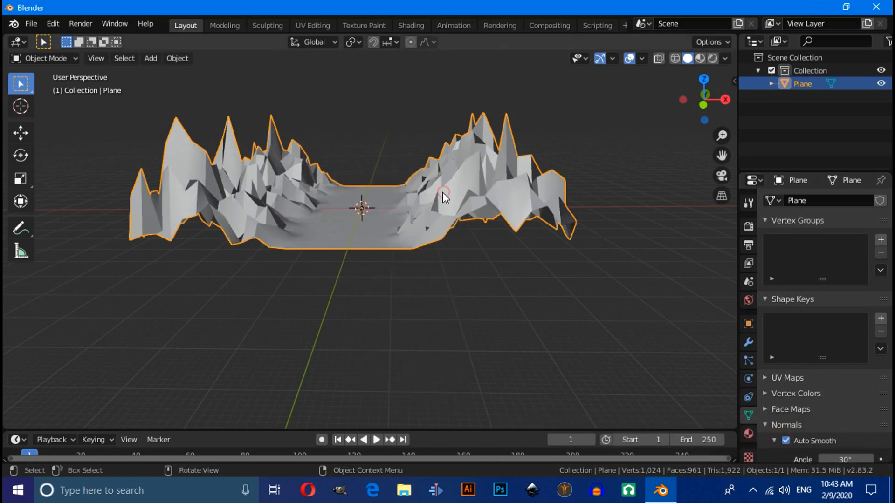
# Add an Array modifier to the terrain with a relative offset of 0 in X and 1 in Y.
pyautogui.keyDown('shift'); pyautogui.moveTo(384, 238); pyautogui.dragTo(385, 295, button='middle'); pyautogui.keyUp('shift')
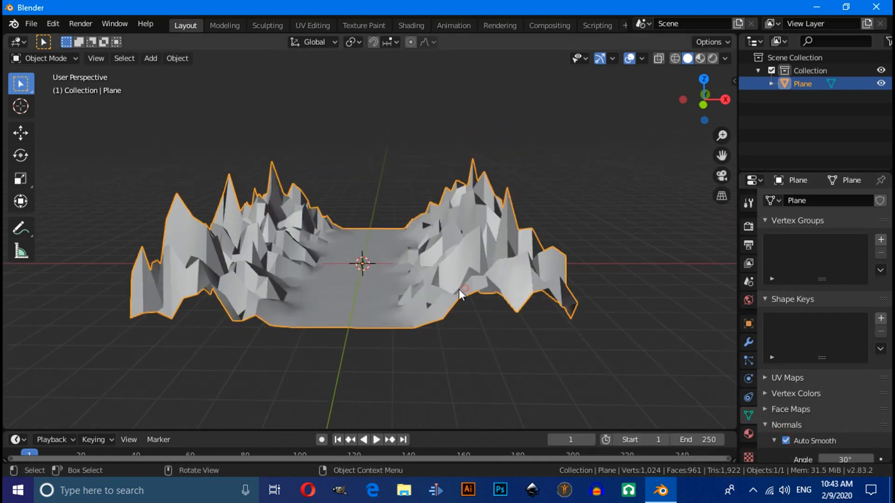
pyautogui.click(749, 342)
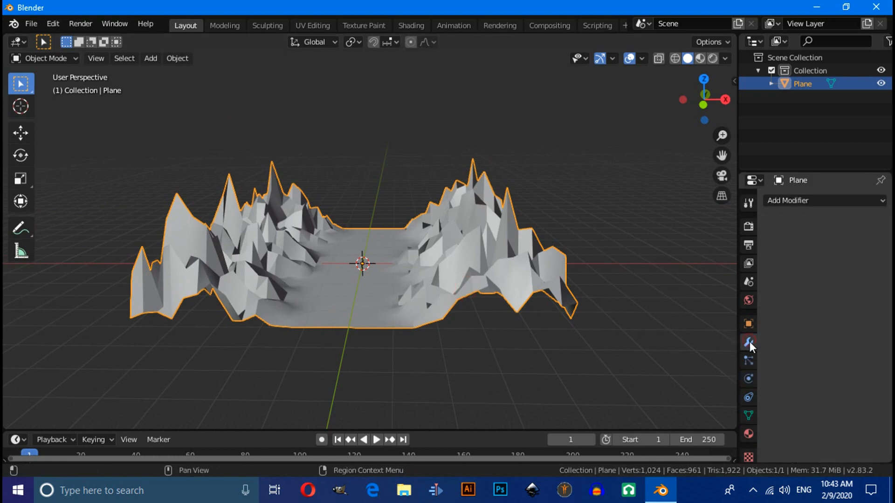
pyautogui.click(791, 200)
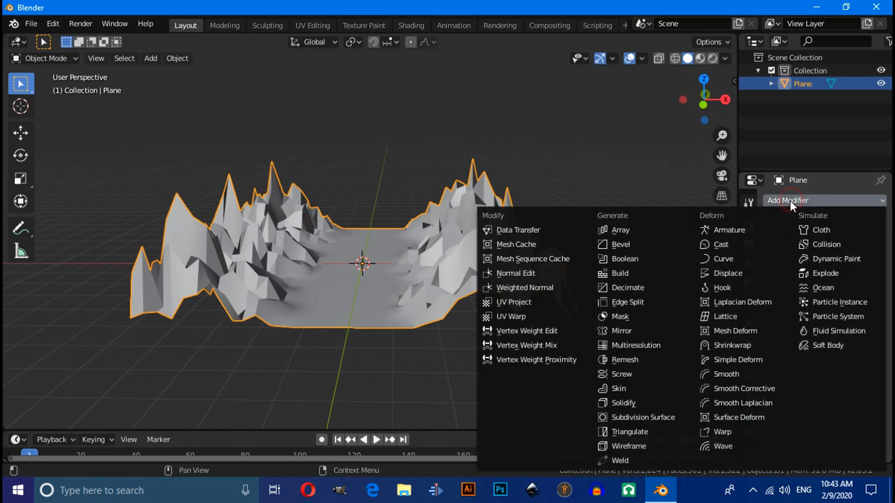
pyautogui.click(625, 231)
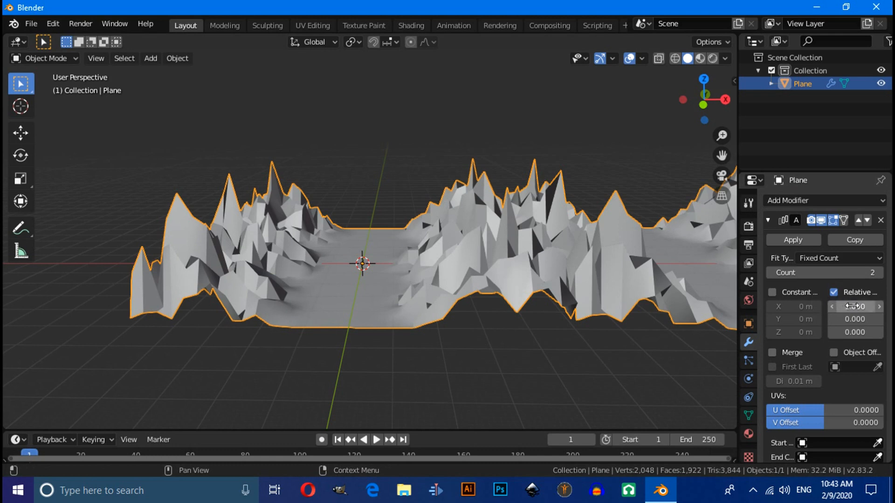
pyautogui.click(855, 306)
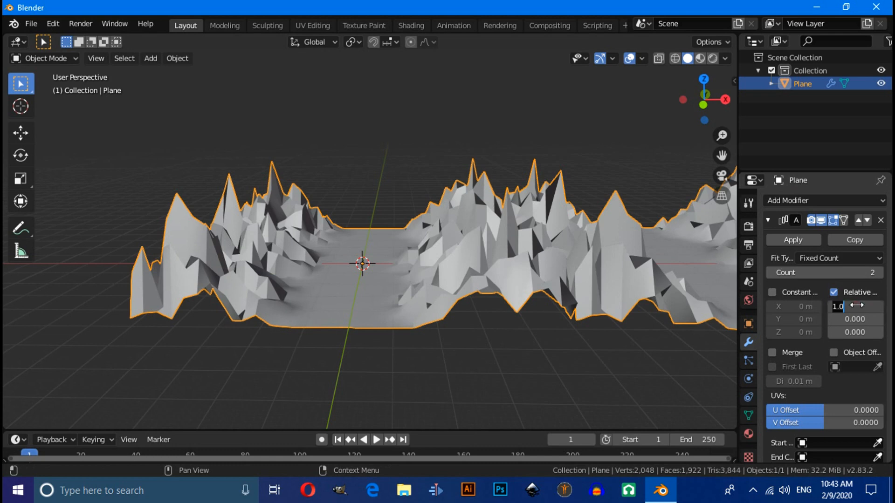
pyautogui.write('0')
pyautogui.press('Return')
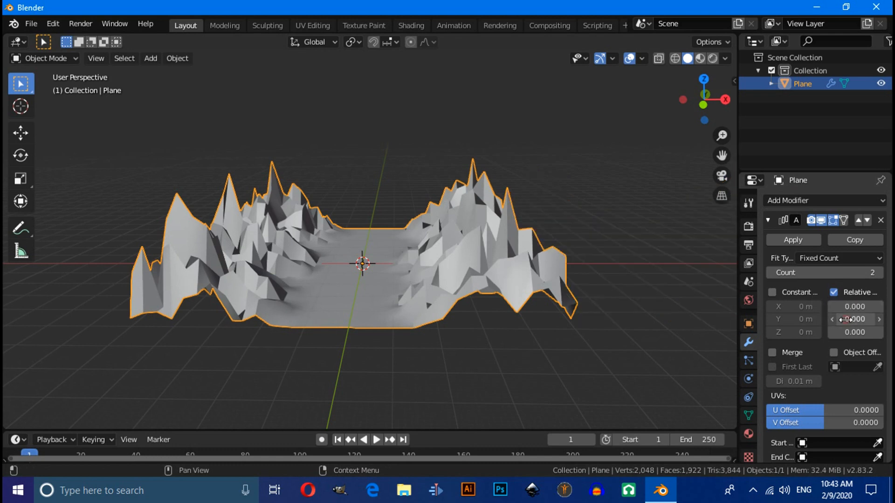
pyautogui.click(844, 319)
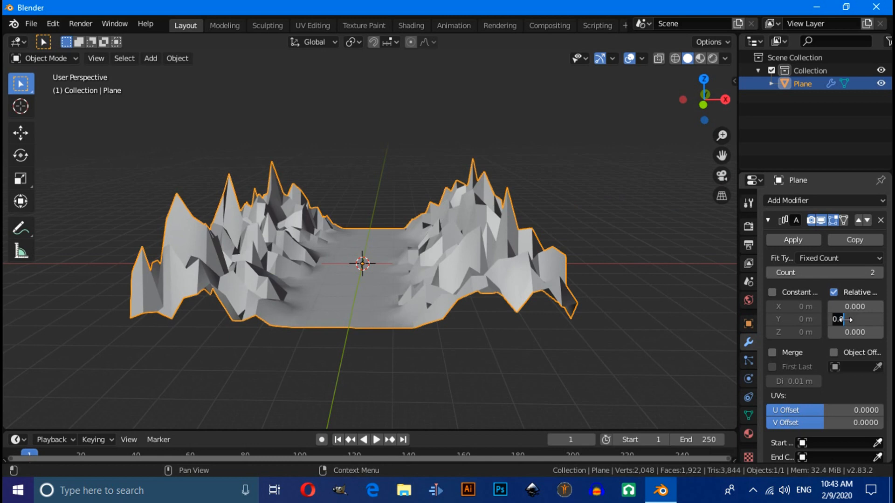
pyautogui.write('1')
pyautogui.press('Return')
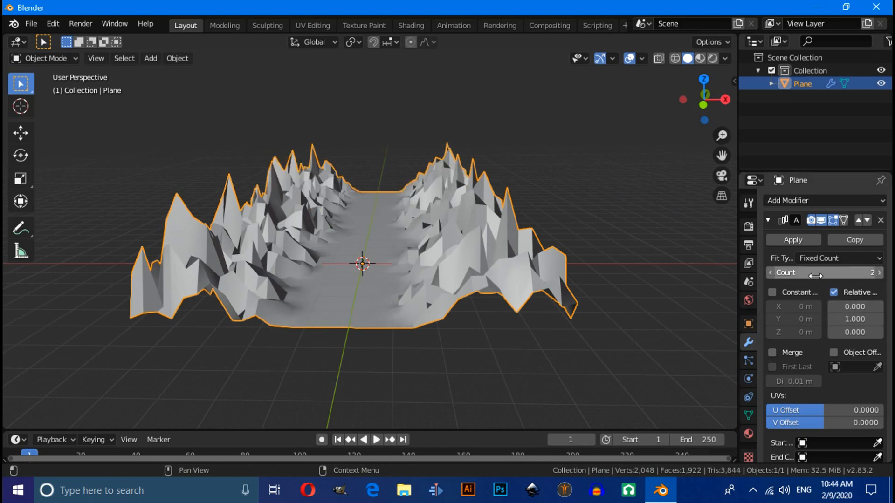
# Set the terrain array's count to 6 to extend the valley lengthwise.
pyautogui.click(879, 272)
pyautogui.click(879, 273)
pyautogui.click(879, 273)
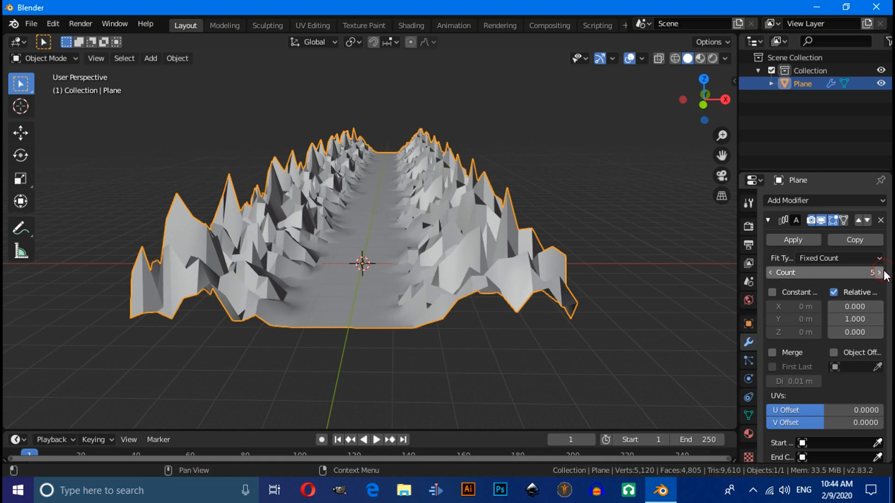
pyautogui.click(880, 273)
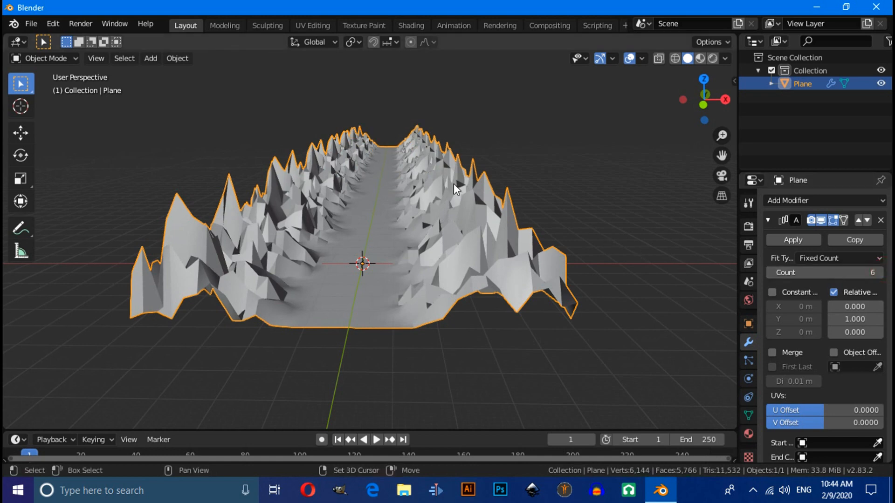
# Add a UV sphere mesh at the world origin.
pyautogui.keyDown('ctrl'); pyautogui.moveTo(438, 241); pyautogui.dragTo(407, 270, button='middle'); pyautogui.keyUp('ctrl')
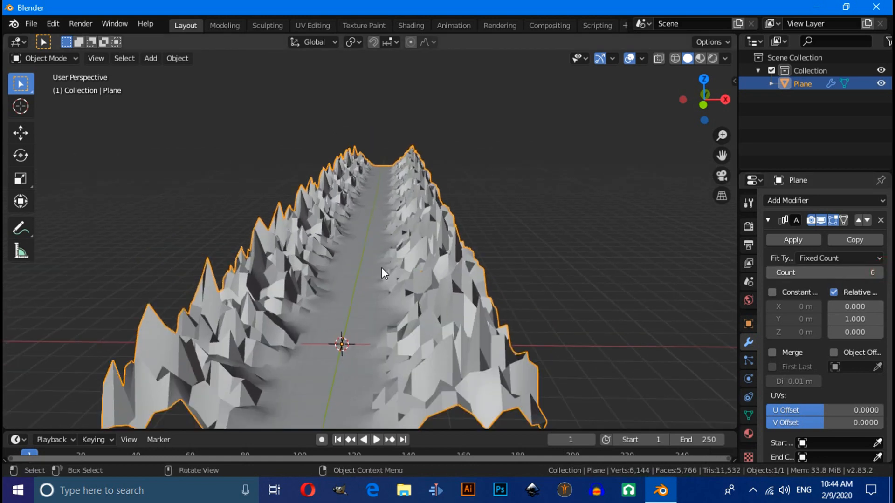
pyautogui.hotkey('shift', 'a')
pyautogui.moveTo(280, 215)
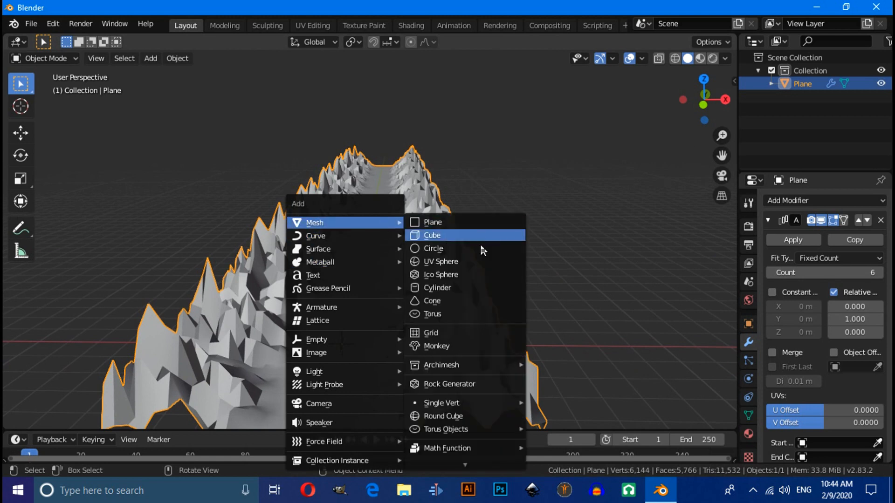
pyautogui.click(468, 261)
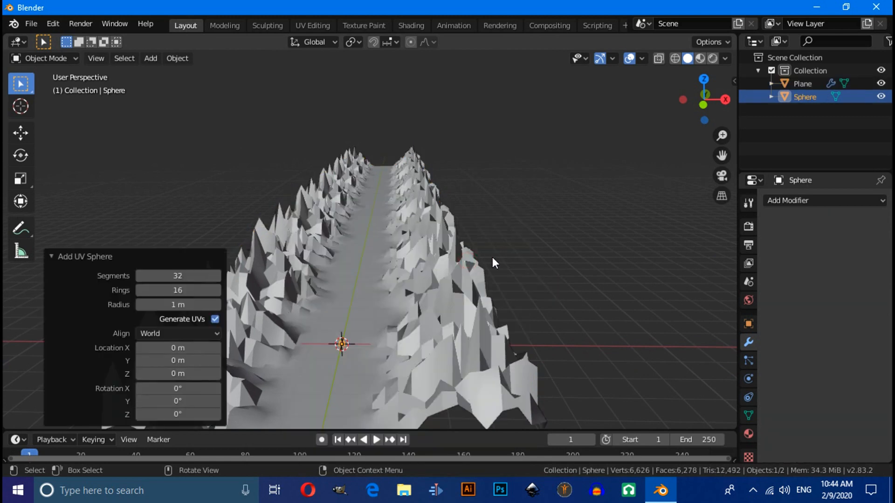
# Scale the sphere's mesh by about 14.1 in Edit Mode and return to Object Mode.
pyautogui.keyDown('ctrl'); pyautogui.moveTo(492, 257); pyautogui.dragTo(470, 280, button='middle'); pyautogui.keyUp('ctrl')
pyautogui.press('Tab')
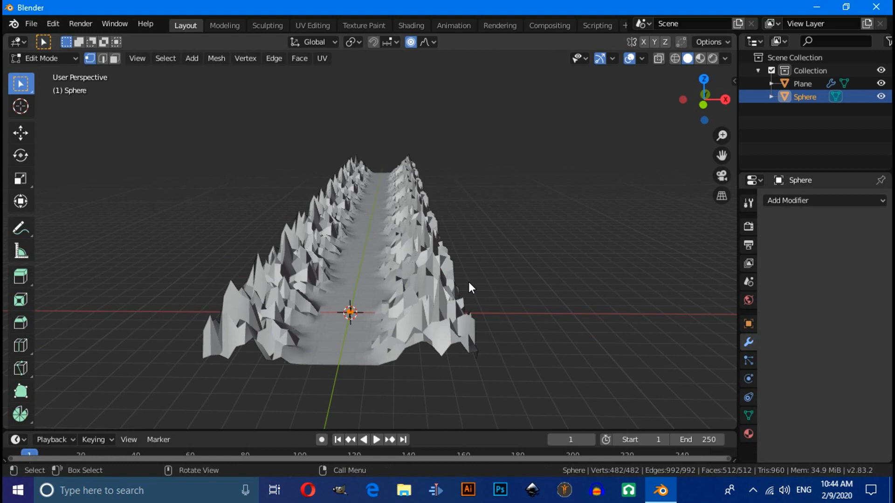
pyautogui.press('s')
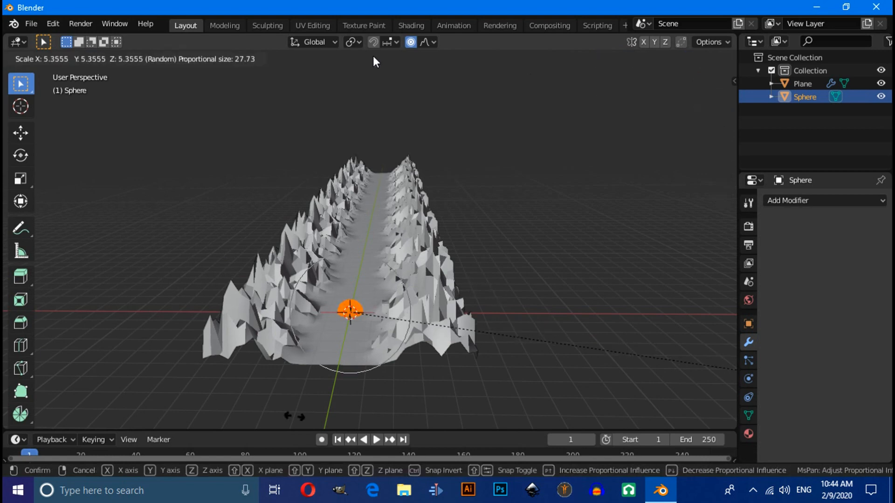
pyautogui.click(587, 126)
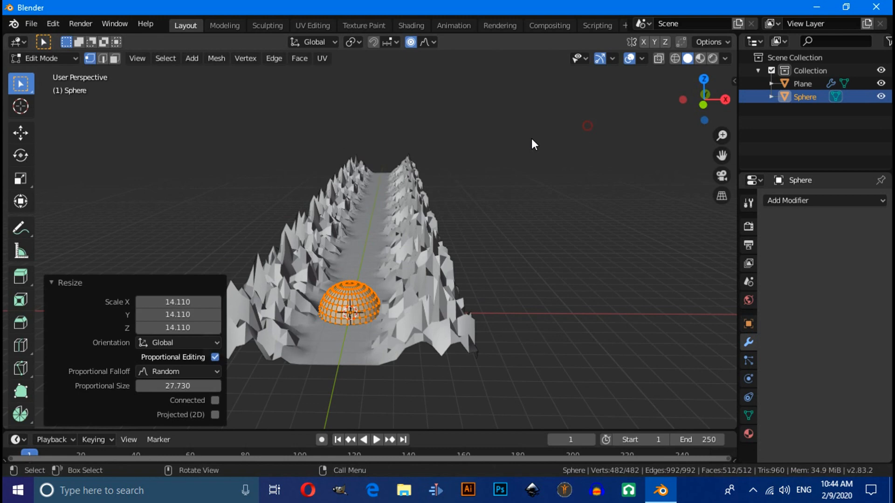
pyautogui.click(49, 59)
pyautogui.click(55, 75)
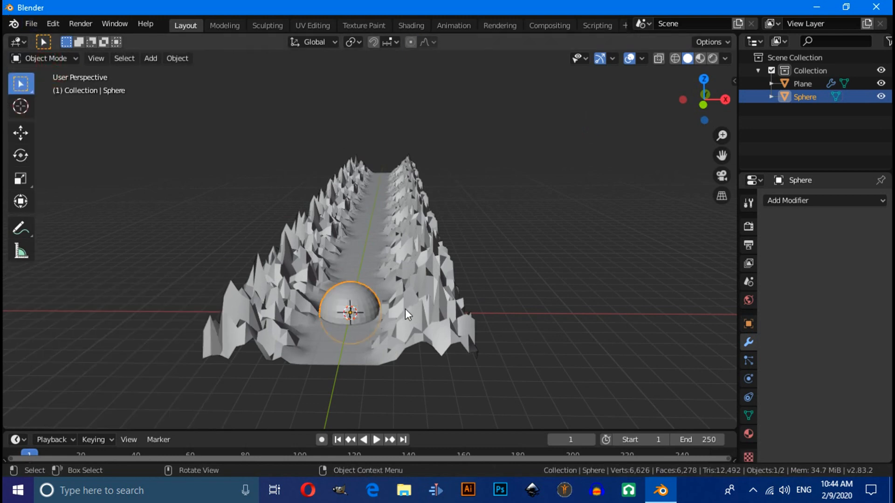
# Move the sphere along Y, first by about 183.2 m and last by about 8.2 m, to sit above the valley floor near its far end.
pyautogui.moveTo(401, 310)
pyautogui.mouseDown(button='middle')
pyautogui.moveTo(329, 315)
pyautogui.moveTo(399, 301)
pyautogui.mouseUp(button='middle')
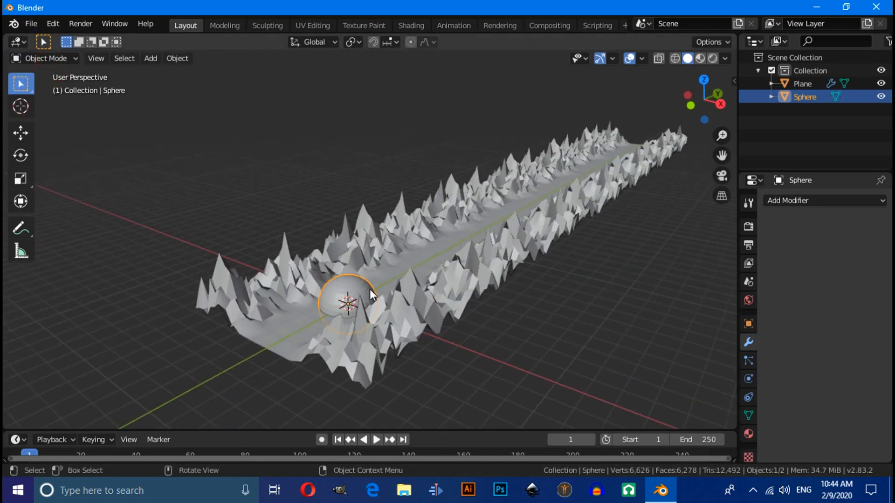
pyautogui.click(12, 136)
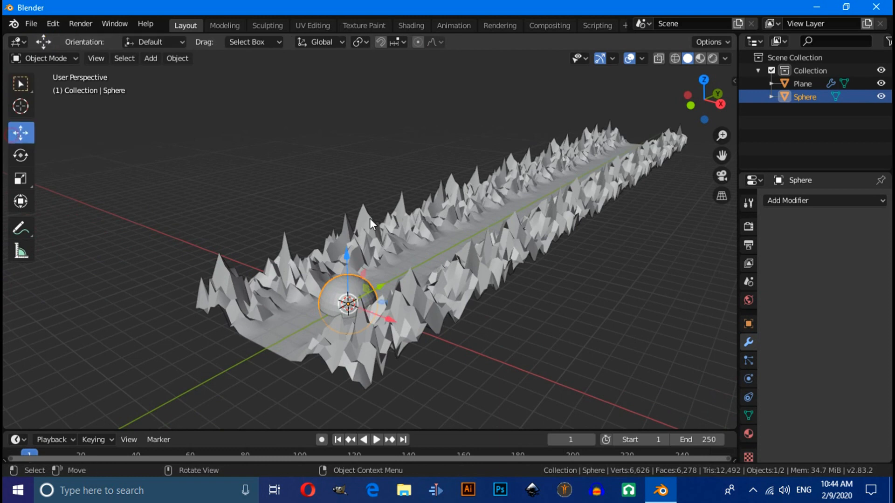
pyautogui.moveTo(460, 237); pyautogui.dragTo(398, 259, button='middle')
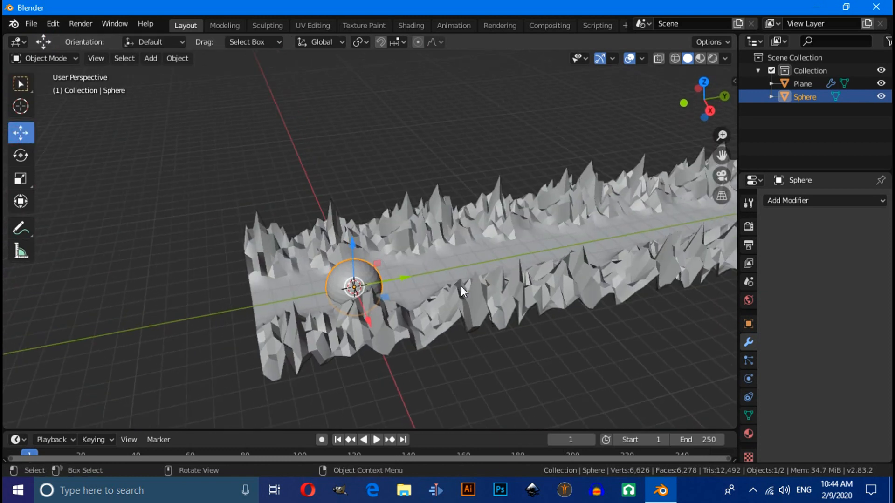
pyautogui.moveTo(401, 278); pyautogui.dragTo(669, 247)
pyautogui.moveTo(669, 247); pyautogui.dragTo(306, 228, button='middle')
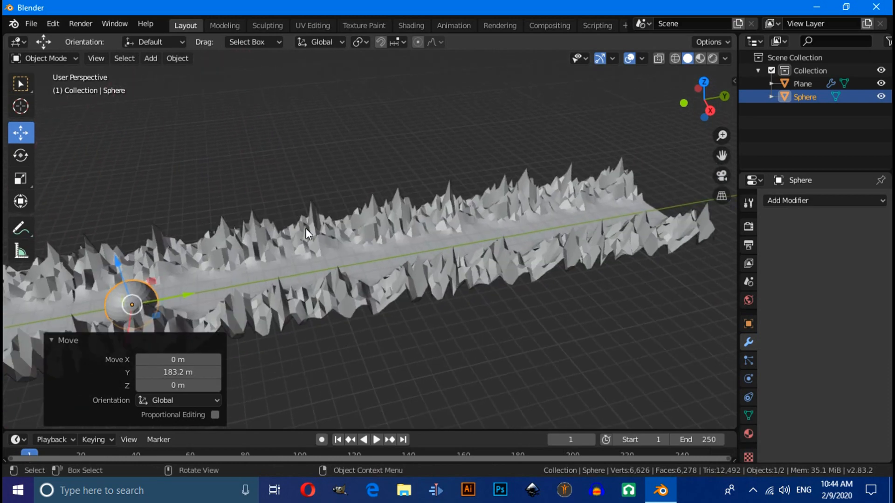
pyautogui.press('g')
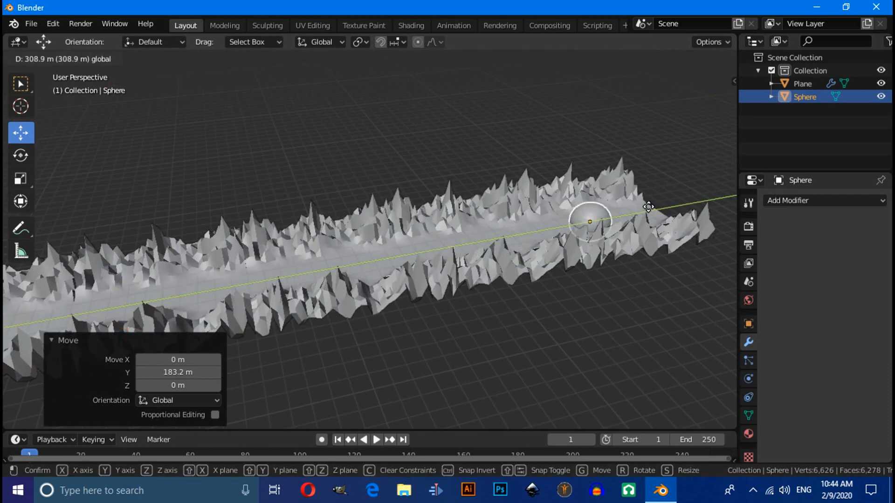
pyautogui.click(685, 194)
pyautogui.moveTo(646, 176); pyautogui.dragTo(694, 186)
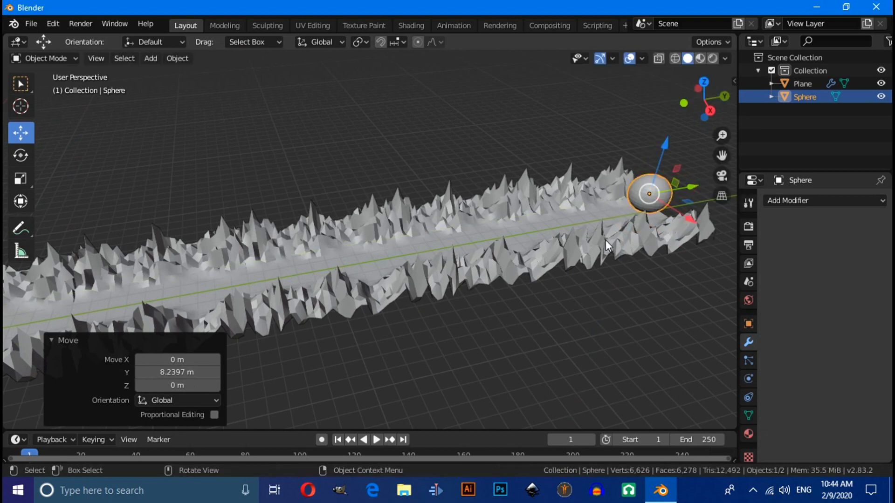
# Add a camera to the scene while looking down the valley toward the sphere.
pyautogui.moveTo(694, 185); pyautogui.dragTo(596, 191, button='middle')
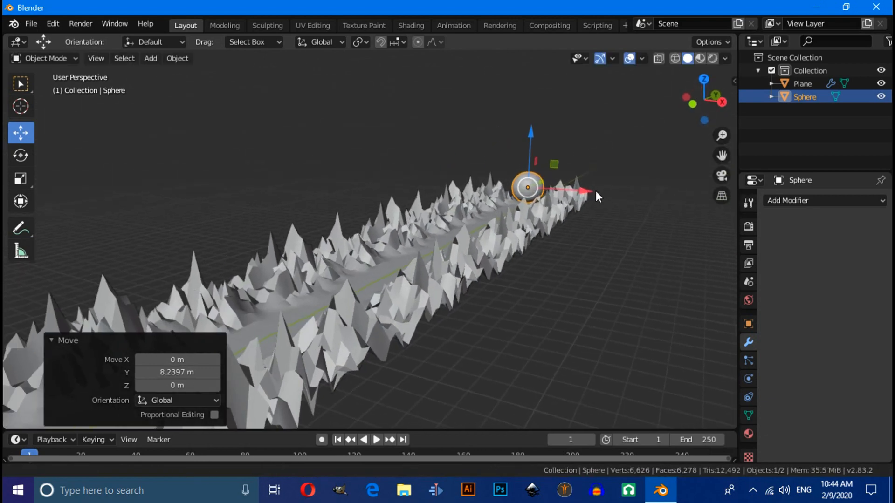
pyautogui.moveTo(368, 245); pyautogui.dragTo(404, 231, button='middle')
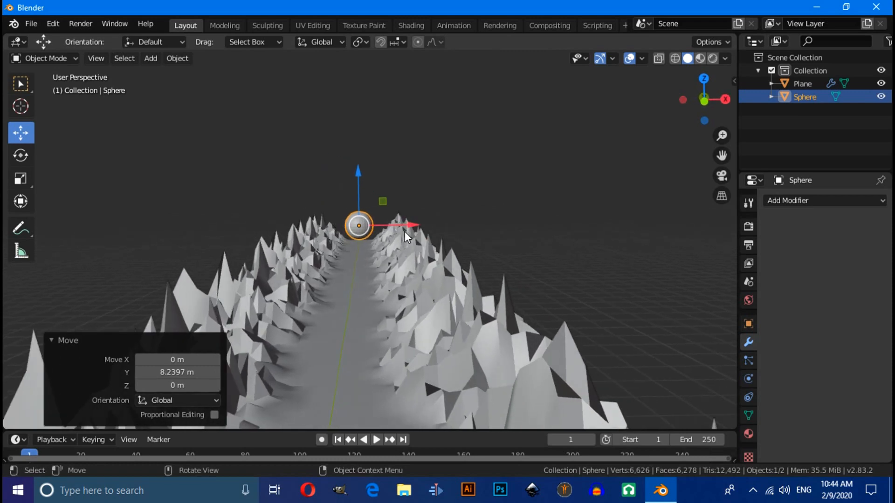
pyautogui.hotkey('shift', 'a')
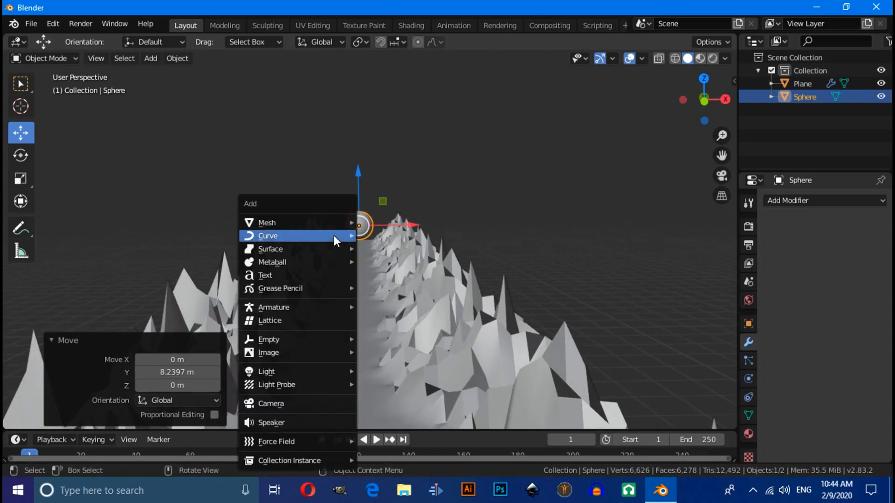
pyautogui.click(275, 404)
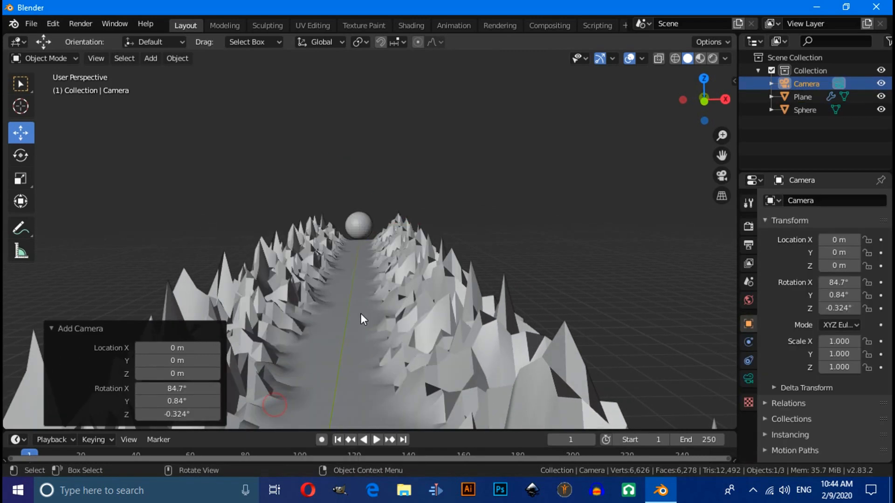
# Frame the sphere centrally between the mountain ranges from low in the valley and align the camera to that view.
pyautogui.scroll(5, 379, 292)
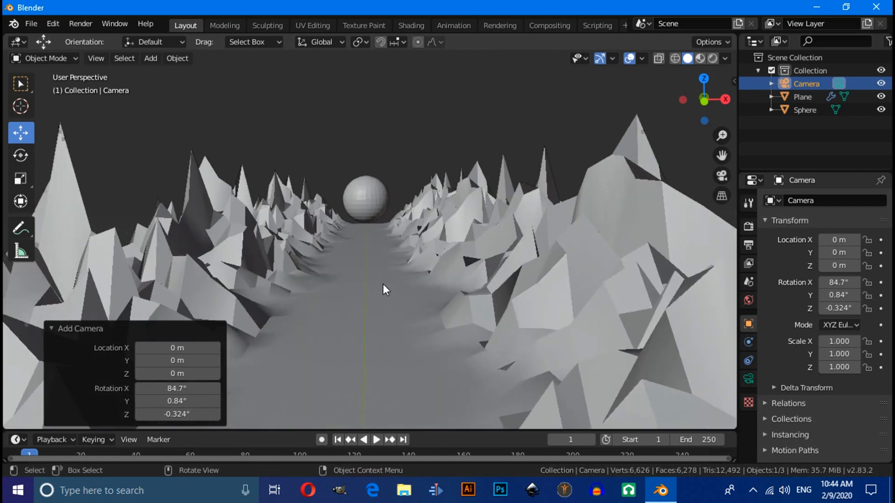
pyautogui.moveTo(382, 284); pyautogui.dragTo(390, 230, button='middle')
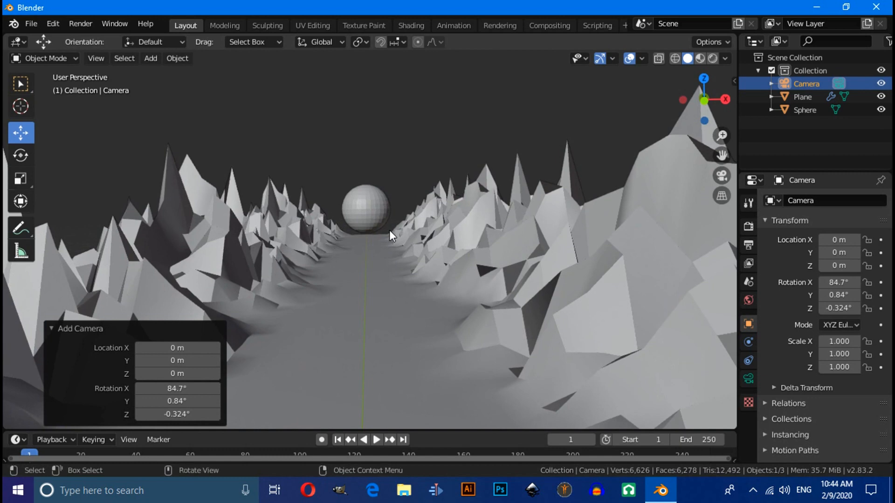
pyautogui.press('alt')
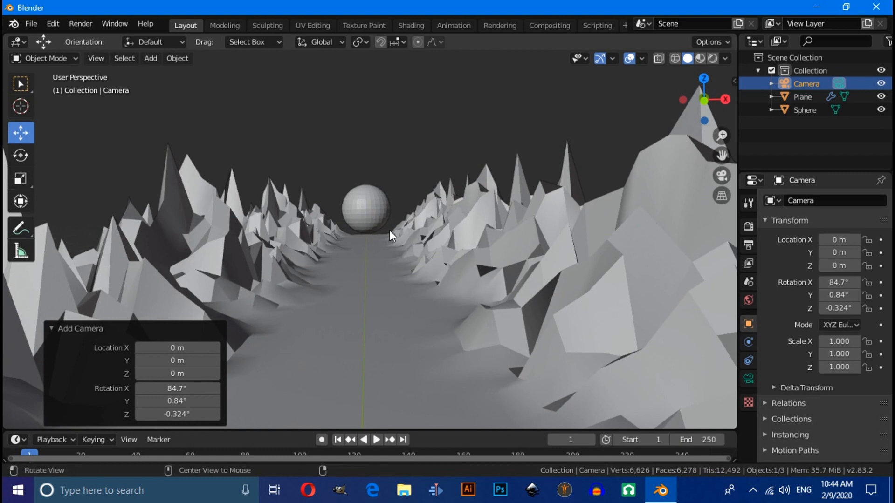
pyautogui.press('ctrl+alt+KP_0')
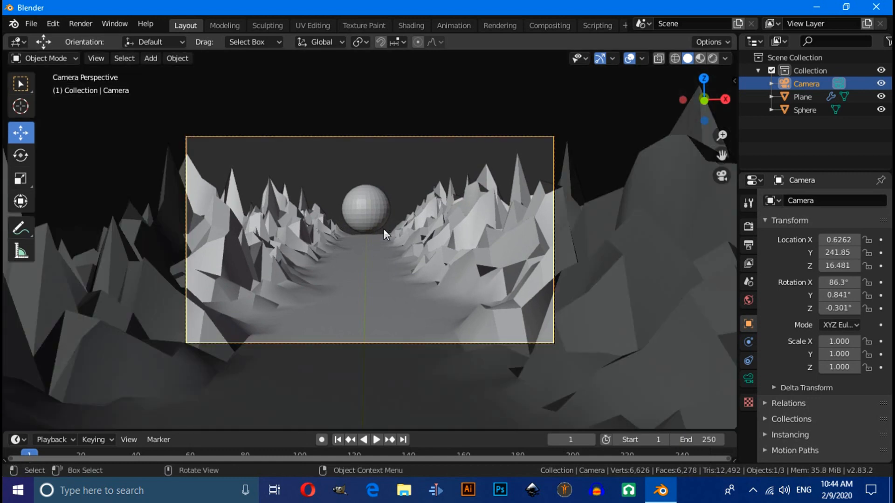
# Enlarge the sphere's mesh in Edit Mode to overlap the inner mountain slopes in the camera frame, and return to Object Mode.
pyautogui.click(375, 216)
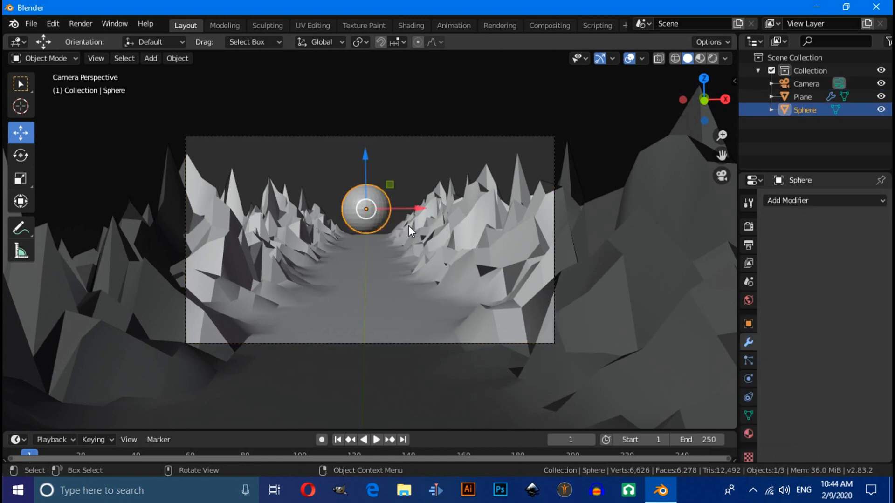
pyautogui.press('Tab')
pyautogui.press('s')
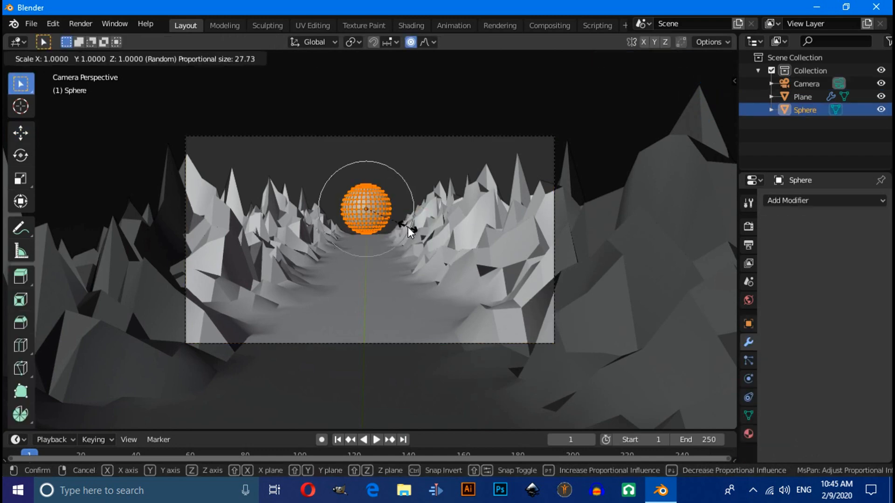
pyautogui.click(481, 244)
pyautogui.press('Tab')
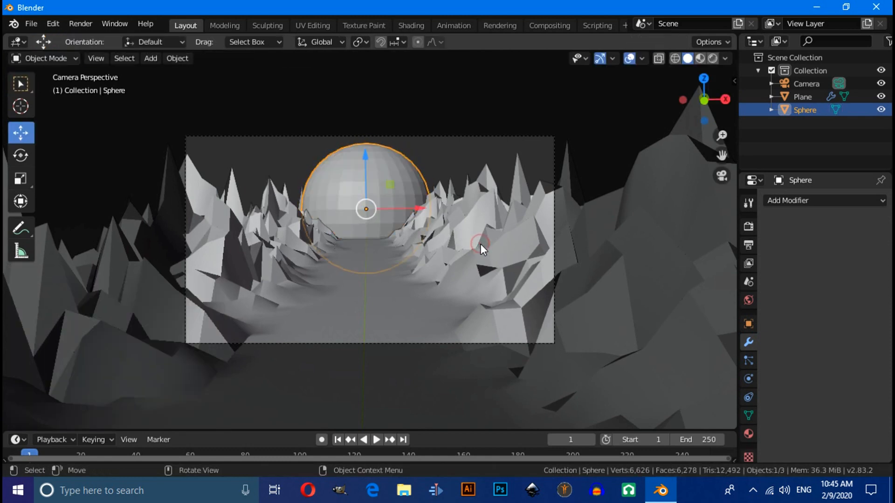
pyautogui.middleClick(450, 217)
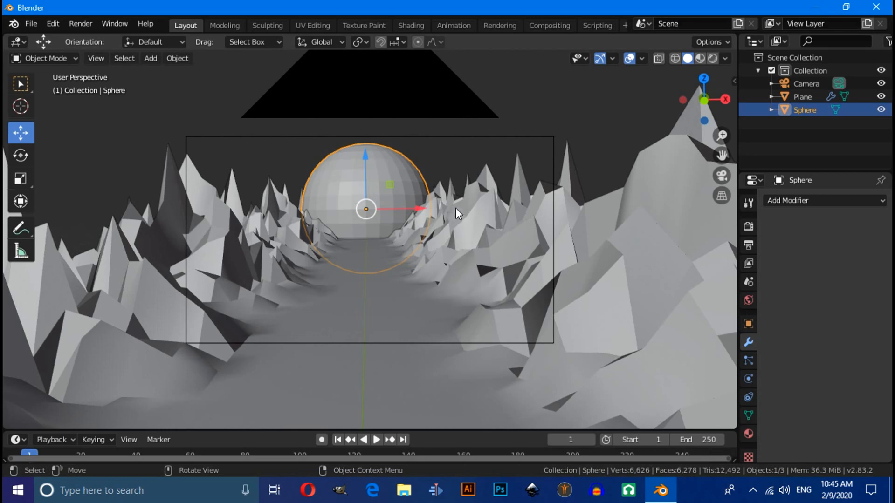
# Move the sphere about 43.2 m farther along Y toward the far end of the valley.
pyautogui.moveTo(454, 208); pyautogui.dragTo(572, 205, button='middle')
pyautogui.scroll(-8, 571, 205)
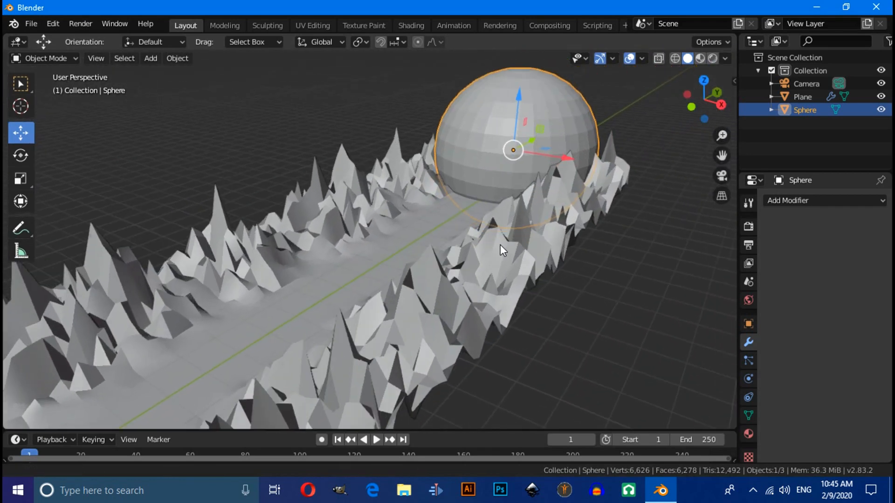
pyautogui.press('g')
pyautogui.press('y')
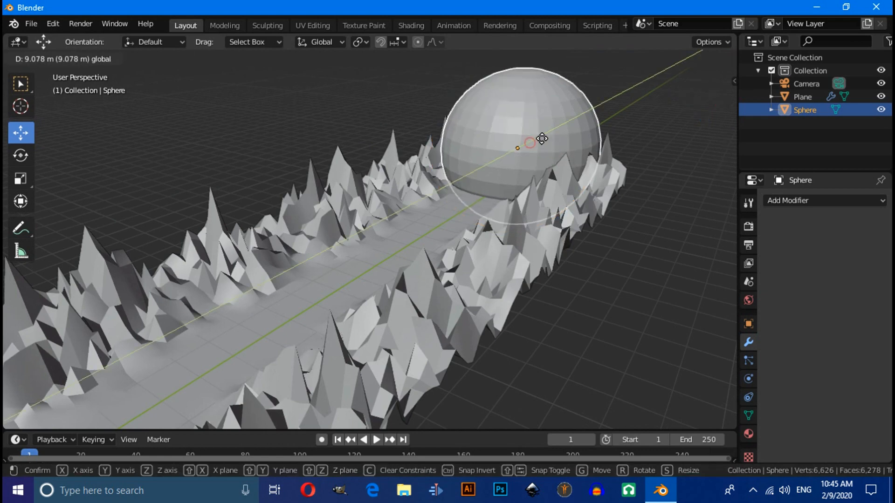
pyautogui.click(564, 120)
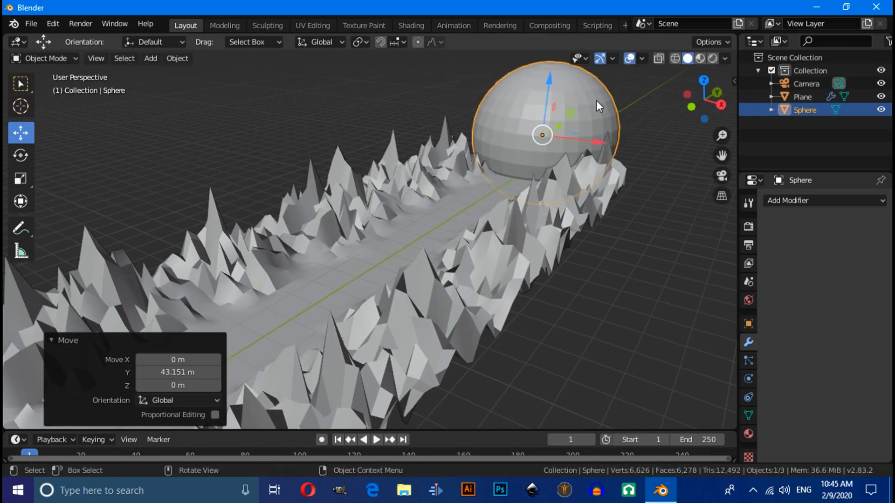
# Enable Auto Smooth on the sphere and shade it smooth.
pyautogui.click(749, 413)
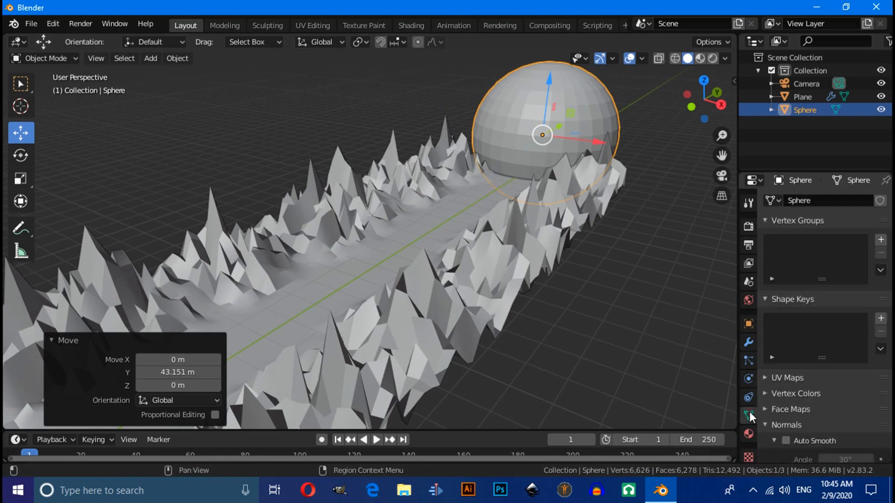
pyautogui.click(785, 442)
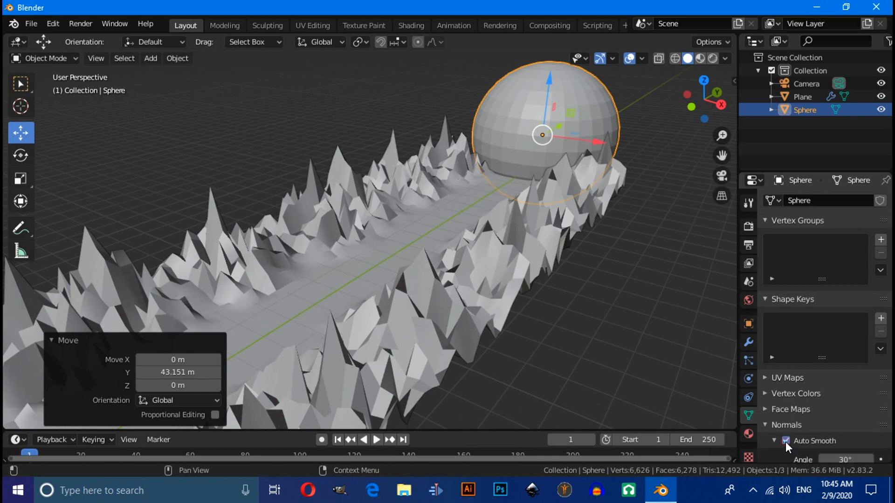
pyautogui.rightClick(589, 102)
pyautogui.click(590, 102)
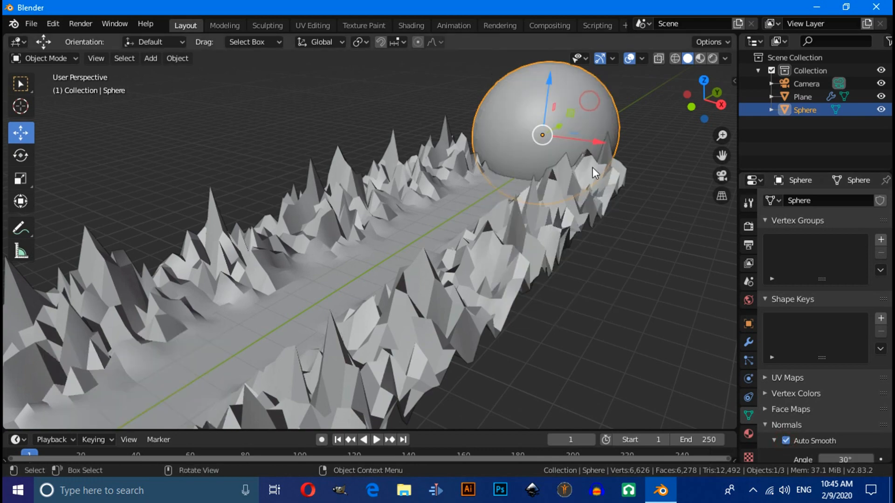
# Look through the camera and apply the Array modifier on the terrain plane.
pyautogui.press('KP_0')
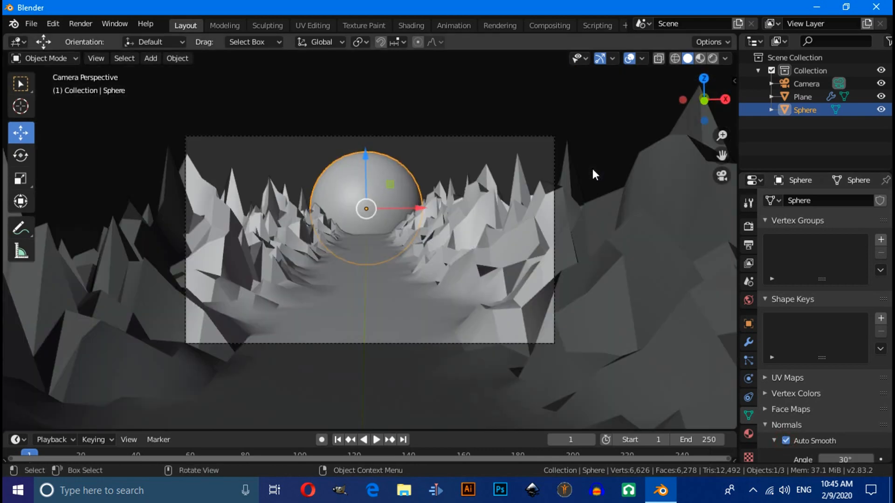
pyautogui.click(802, 98)
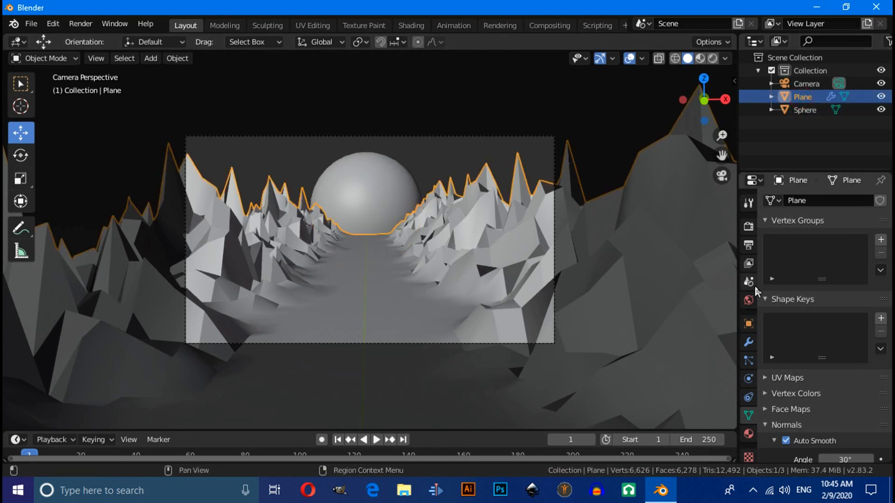
pyautogui.click(749, 343)
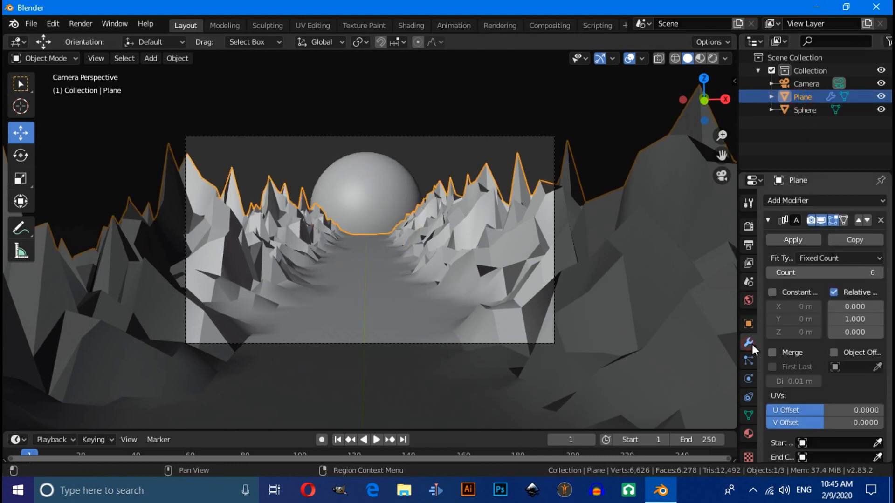
pyautogui.click(784, 239)
# Add a Wireframe modifier to the terrain plane and turn off Replace Original.
pyautogui.click(793, 202)
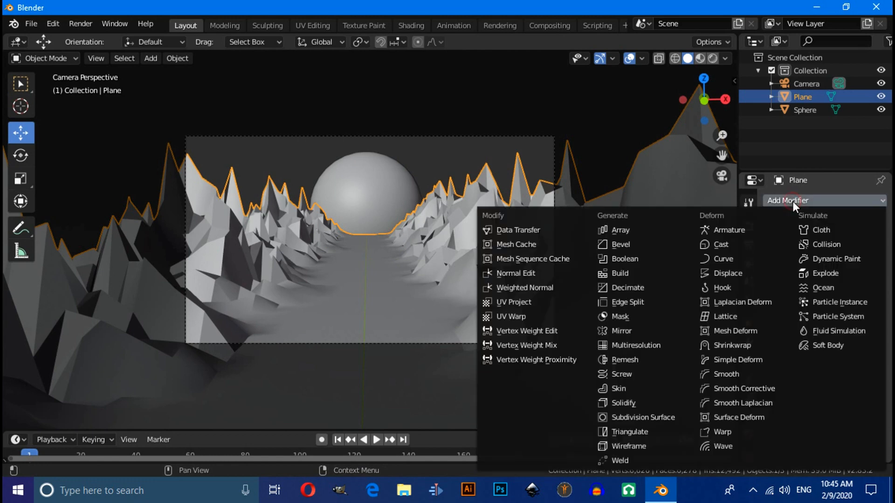
pyautogui.click(633, 446)
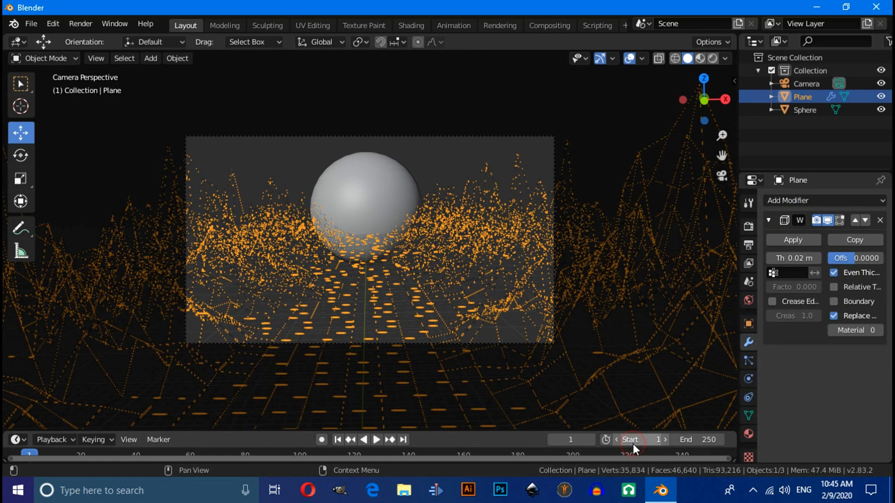
pyautogui.click(833, 316)
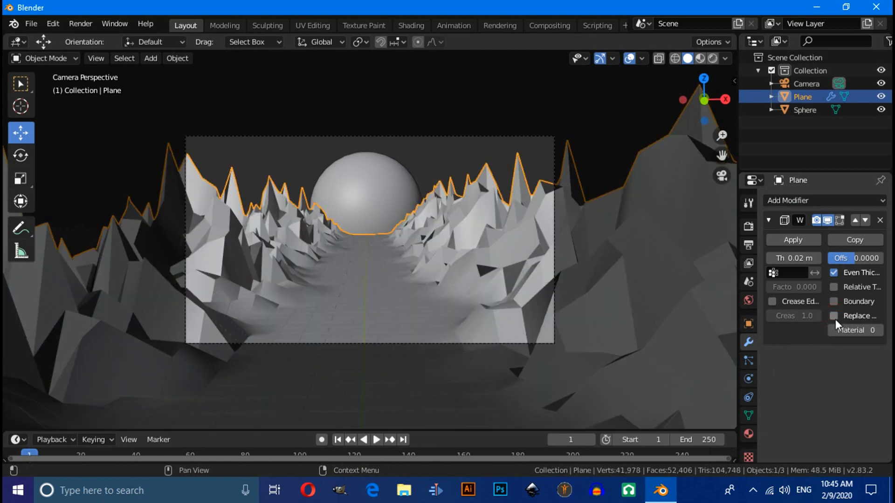
# Set the terrain's wireframe thickness, first to 0.5 m and finally to 0.8 m.
pyautogui.click(790, 257)
pyautogui.write('0.5')
pyautogui.press('Return')
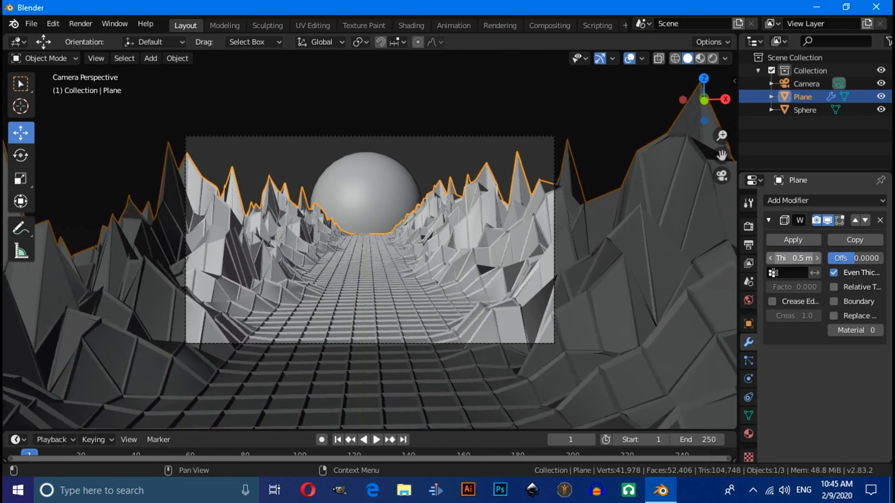
pyautogui.click(789, 258)
pyautogui.write('0.8')
pyautogui.press('Return')
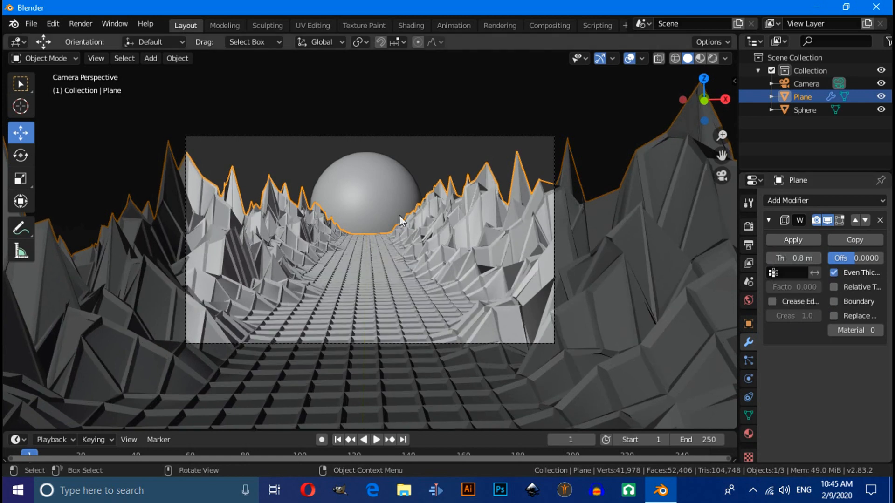
# Raise the sphere slightly along Z in the camera frame, then deselect it.
pyautogui.click(364, 207)
pyautogui.moveTo(365, 179); pyautogui.dragTo(364, 172)
pyautogui.click(594, 118)
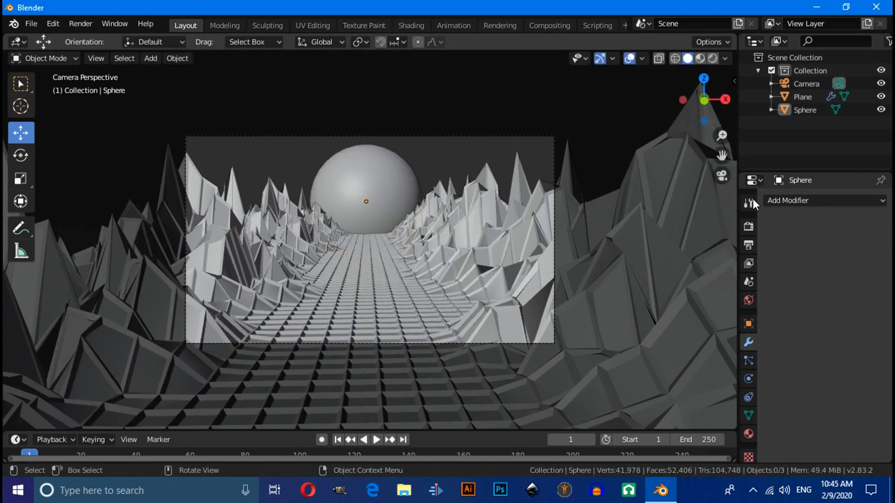
# Enable Bloom in the Eevee render settings and set the color management Look to Very High Contrast.
pyautogui.click(749, 228)
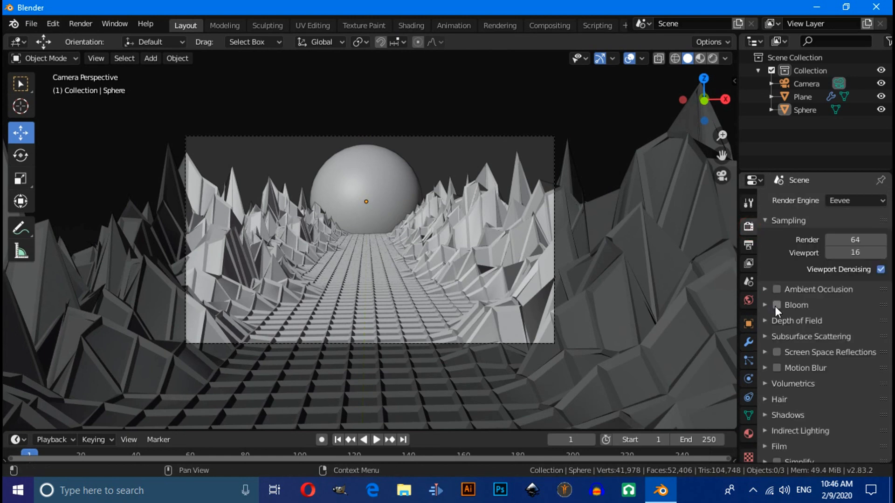
pyautogui.scroll(-2, 777, 306)
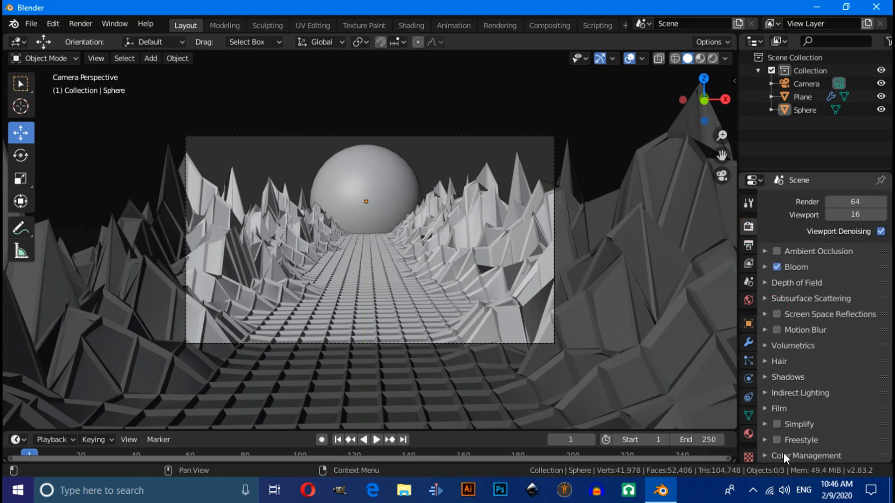
pyautogui.click(761, 452)
pyautogui.scroll(-5, 802, 393)
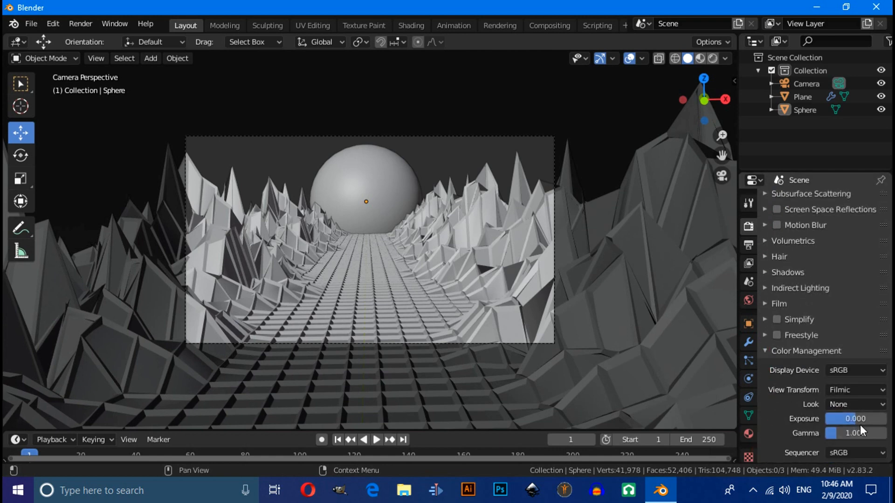
pyautogui.click(847, 404)
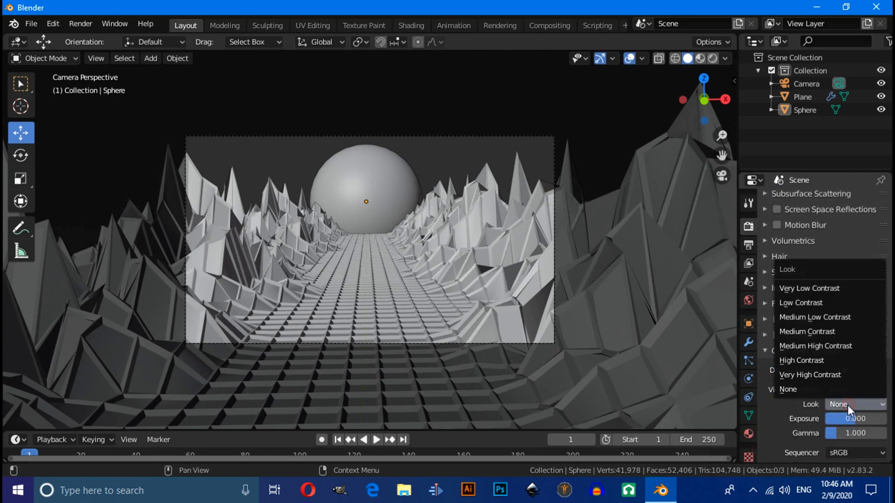
pyautogui.click(809, 375)
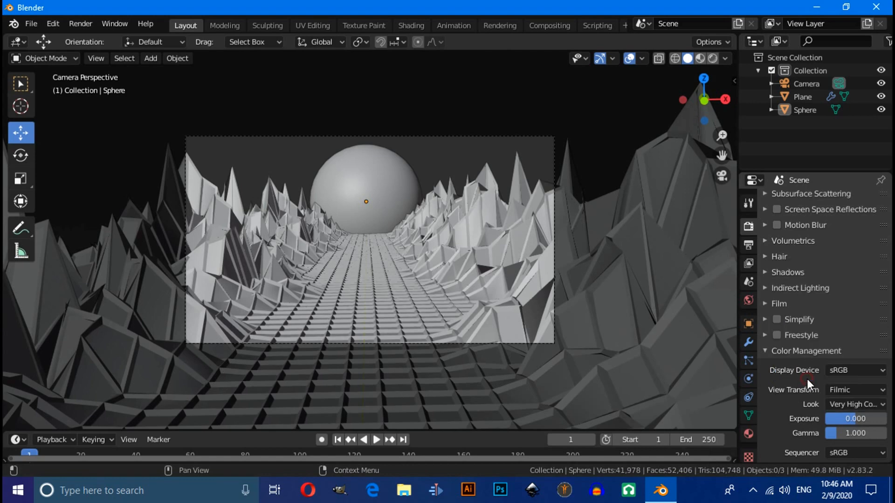
# Show the rendered camera view in the Shading workspace and set the world background color to black.
pyautogui.click(398, 30)
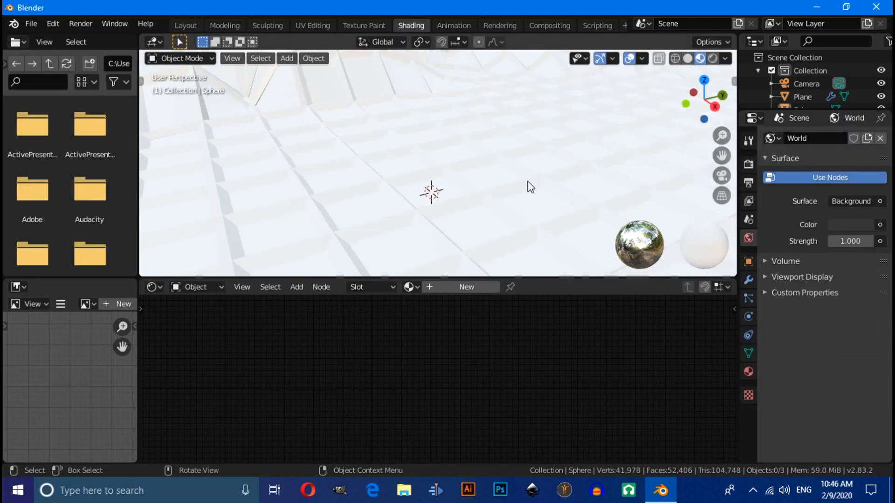
pyautogui.press('KP_0')
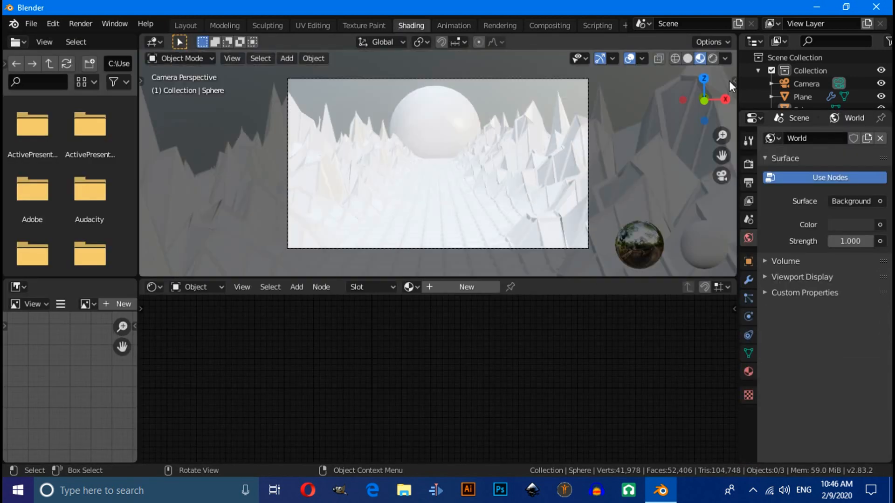
pyautogui.click(712, 56)
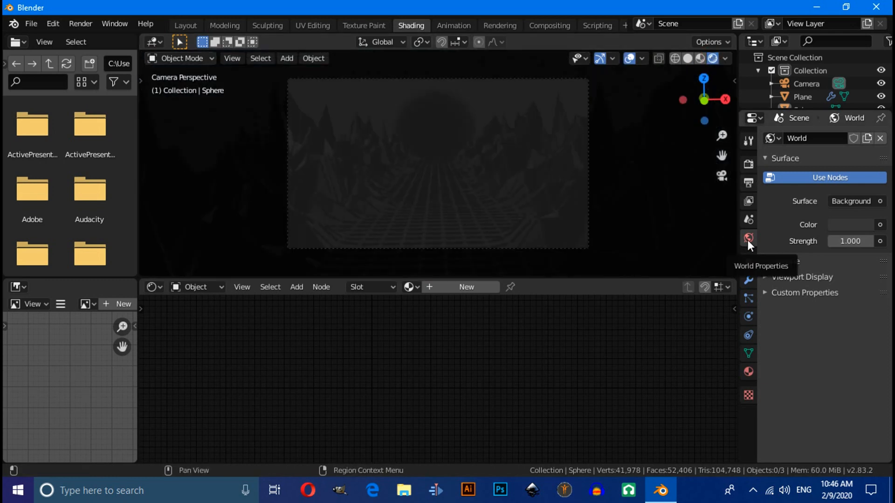
pyautogui.click(841, 229)
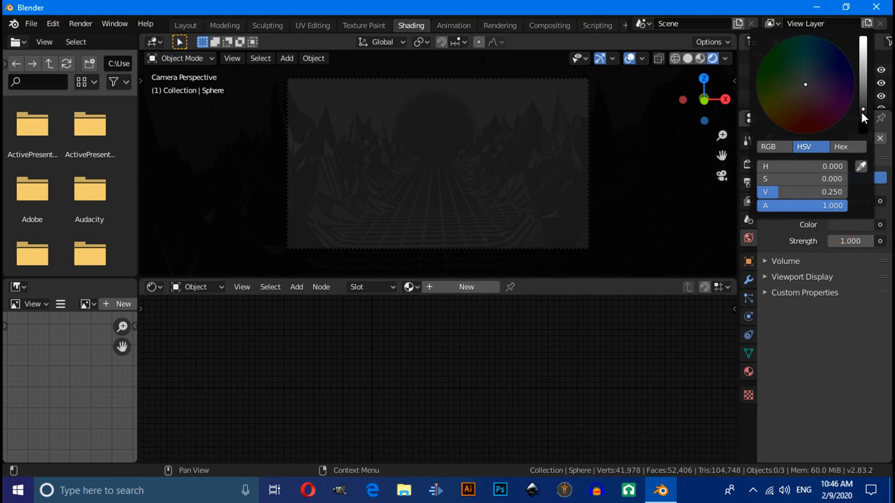
pyautogui.moveTo(862, 112); pyautogui.dragTo(866, 155)
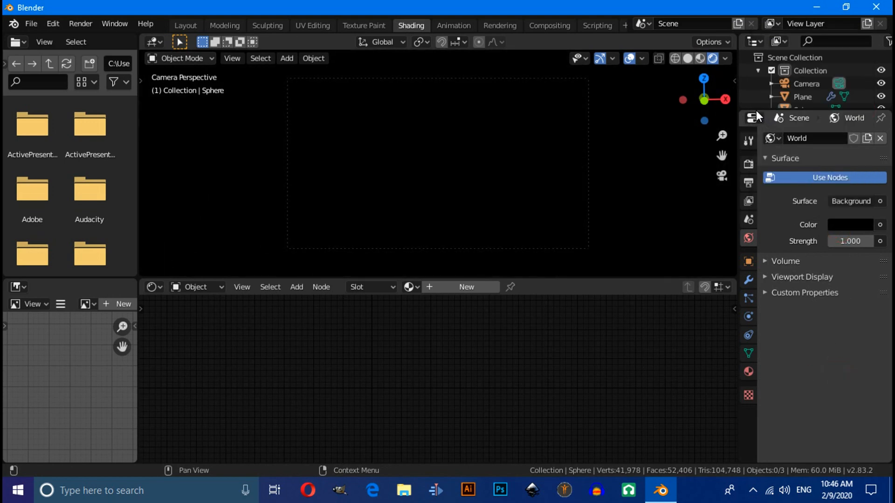
# Enlarge the Outliner to show all objects and create a new material for the terrain plane.
pyautogui.moveTo(756, 110); pyautogui.dragTo(765, 172)
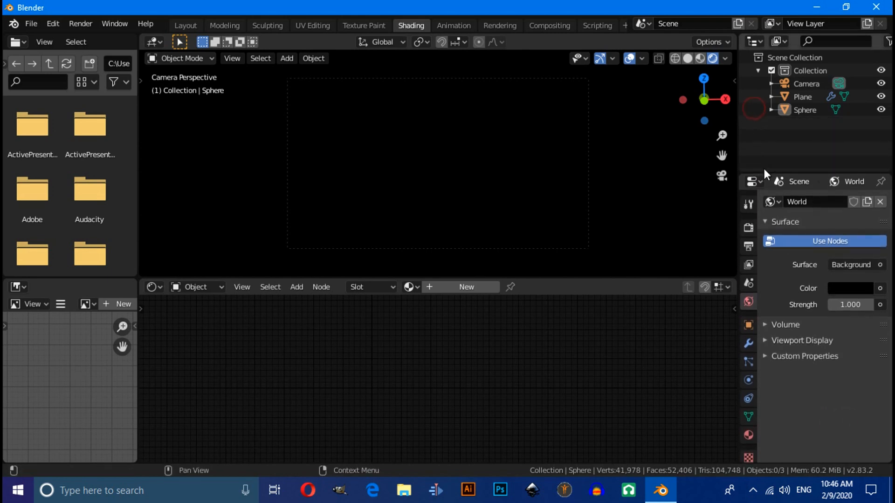
pyautogui.click(793, 99)
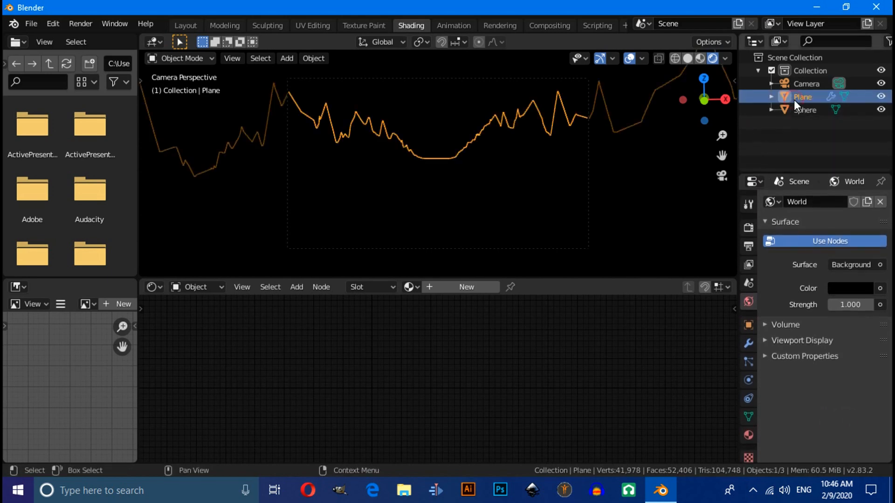
pyautogui.click(461, 292)
pyautogui.scroll(3, 480, 348)
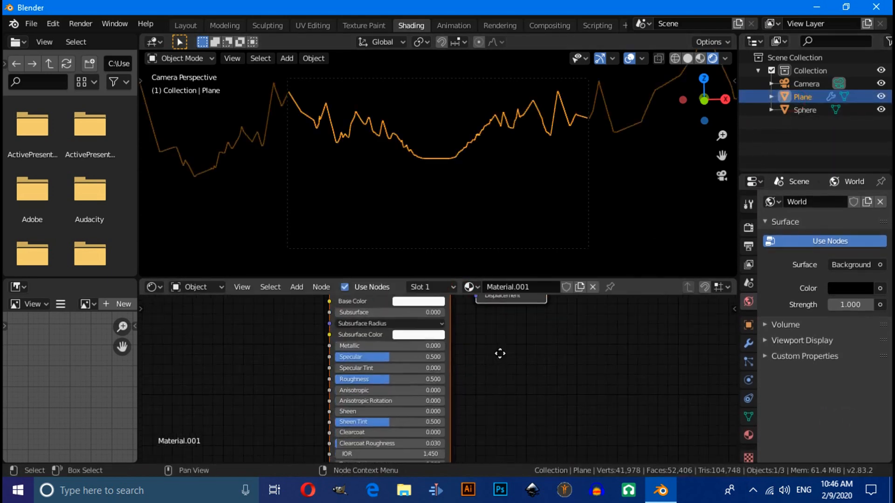
# Switch the terrain material's Principled BSDF node to an Emission shader.
pyautogui.scroll(-3, 559, 416)
pyautogui.scroll(5, 559, 404)
pyautogui.moveTo(442, 345); pyautogui.dragTo(449, 409, button='middle')
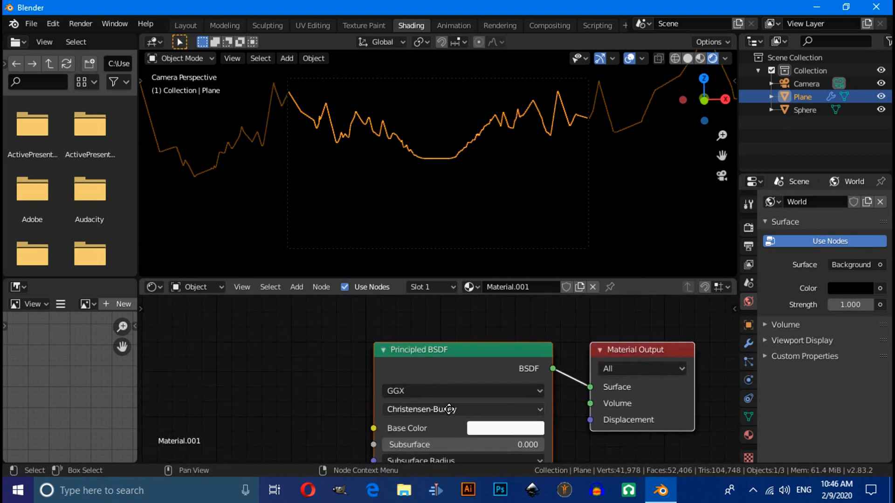
pyautogui.scroll(1, 416, 359)
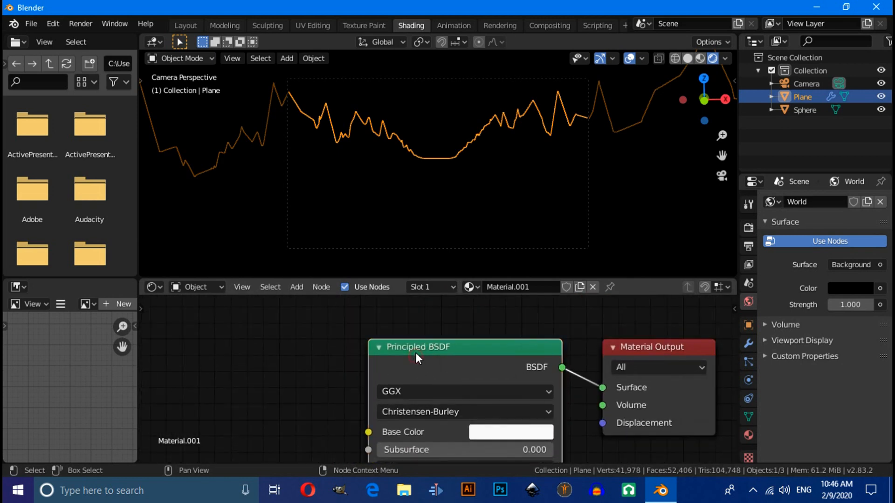
pyautogui.hotkey('shift', 's')
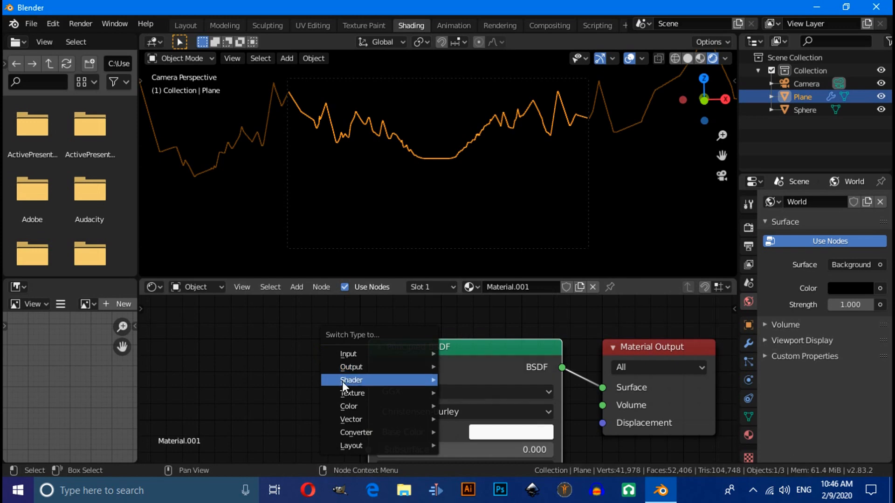
pyautogui.moveTo(340, 380)
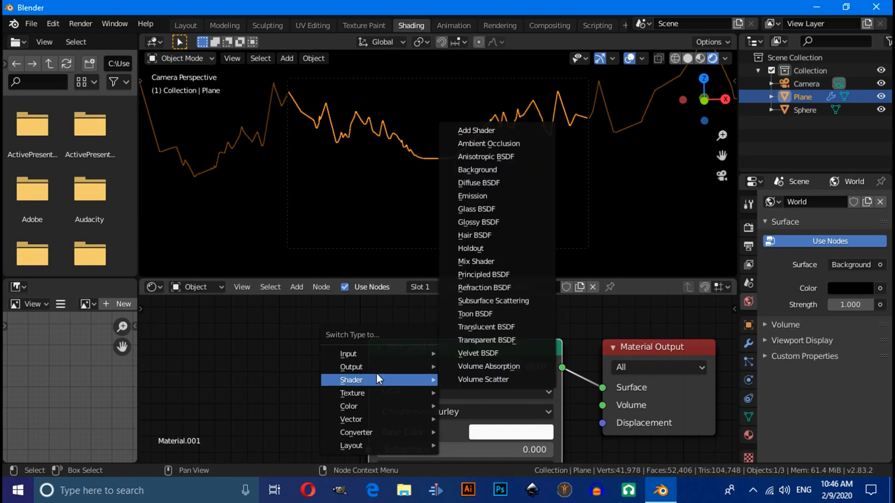
pyautogui.click(472, 197)
# Add a MixRGB node and place it before the Emission node in the terrain material.
pyautogui.moveTo(526, 406); pyautogui.dragTo(633, 383, button='middle')
pyautogui.hotkey('shift', 'a')
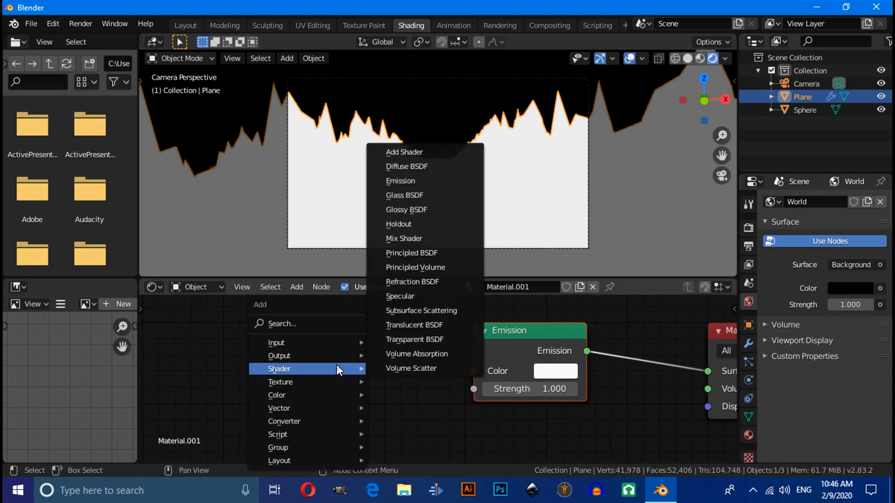
pyautogui.click(287, 317)
pyautogui.write('mix')
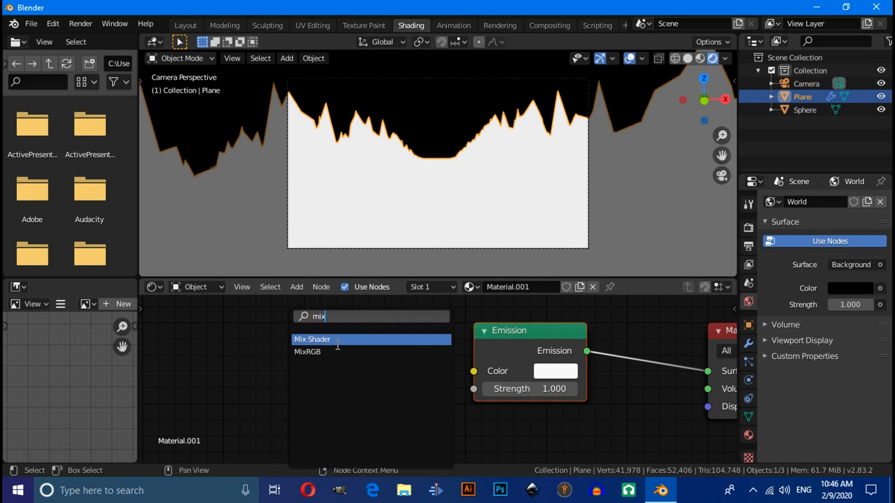
pyautogui.click(317, 351)
pyautogui.click(298, 326)
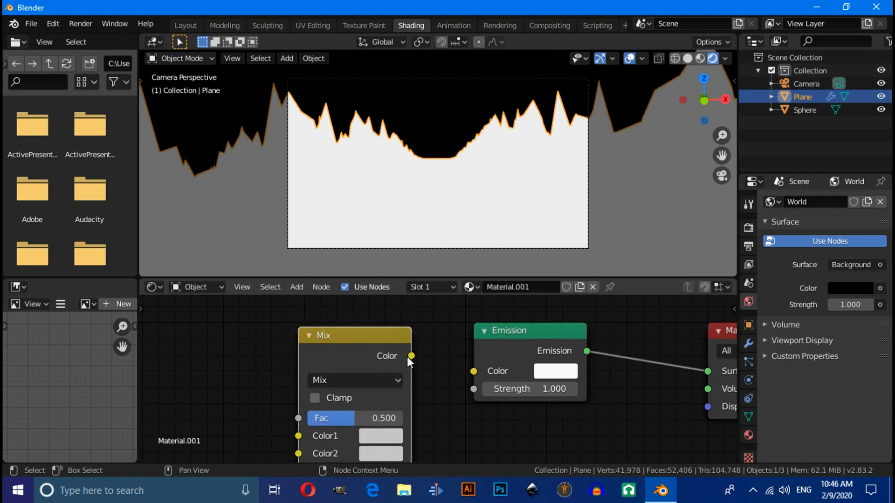
# Connect the Mix node's Color output to the Emission node's Color input.
pyautogui.scroll(-1, 351, 342)
pyautogui.moveTo(351, 343); pyautogui.dragTo(432, 329, button='middle')
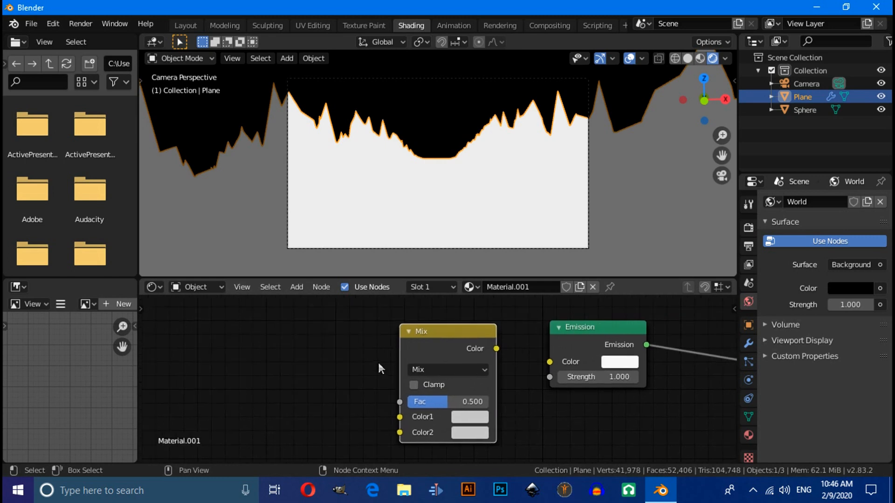
pyautogui.moveTo(496, 349); pyautogui.dragTo(550, 364)
# Add a ColorRamp node before the Mix node and connect its Color output to the Mix node's Color1 input.
pyautogui.moveTo(512, 394); pyautogui.dragTo(552, 385, button='middle')
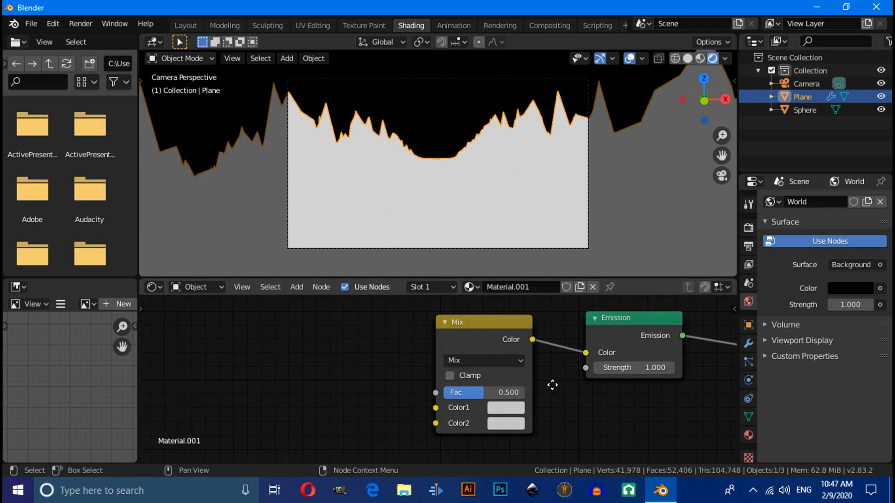
pyautogui.hotkey('shift', 'a')
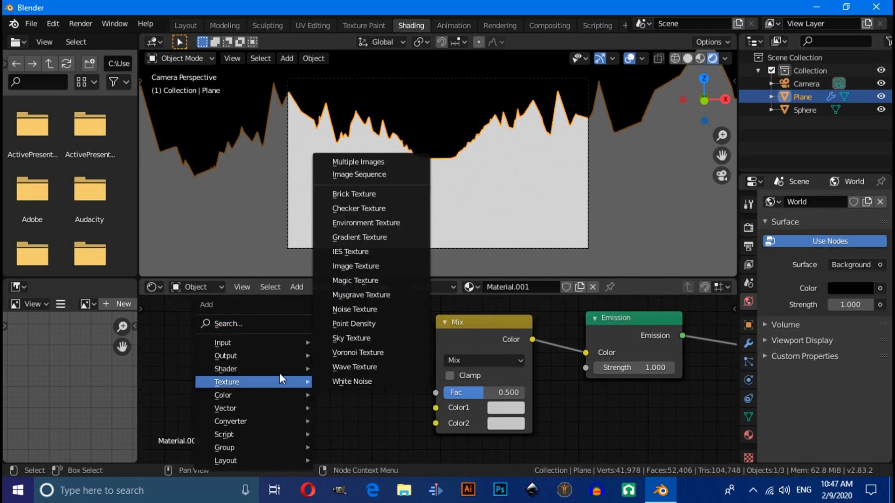
pyautogui.click(259, 323)
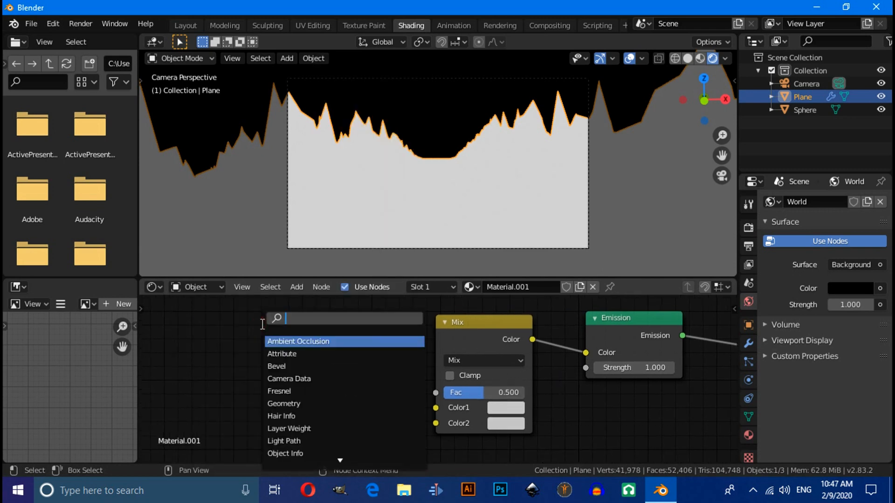
pyautogui.write('colo')
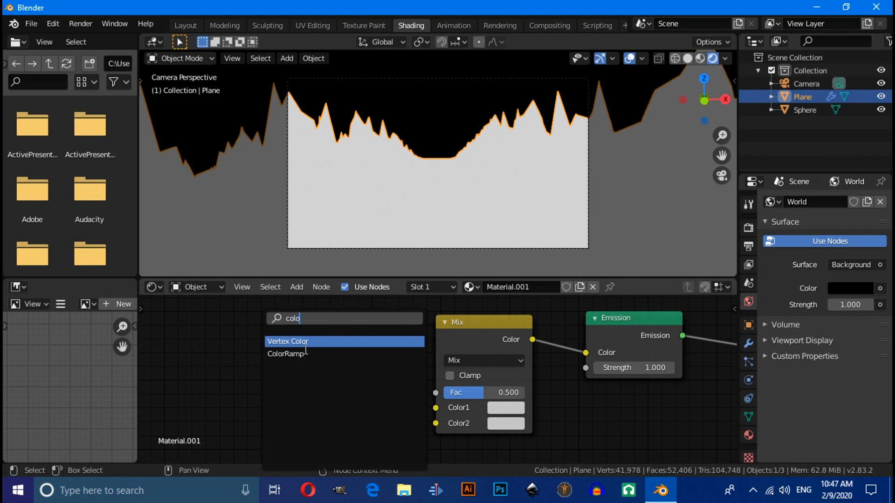
pyautogui.click(293, 354)
pyautogui.click(289, 356)
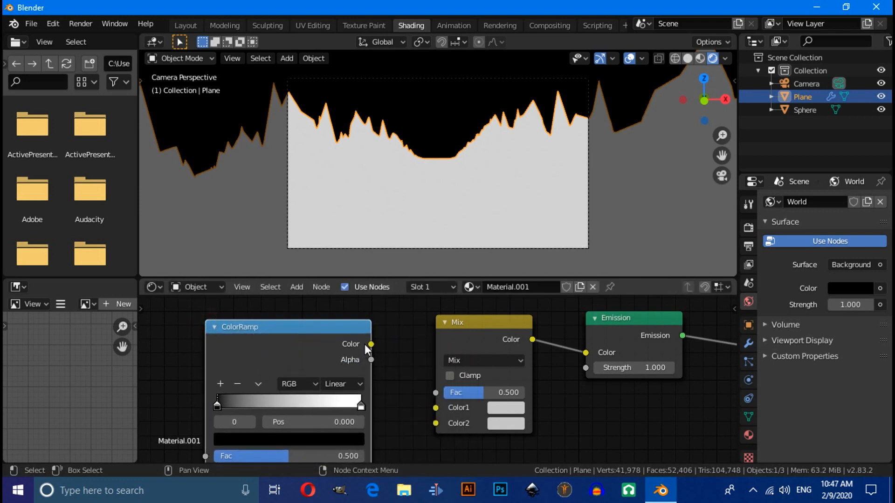
pyautogui.moveTo(367, 344); pyautogui.dragTo(438, 413)
# Add a middle stop to the ColorRamp and set its first stop to bright blue with a value of 0.928.
pyautogui.moveTo(410, 351); pyautogui.dragTo(485, 322, button='middle')
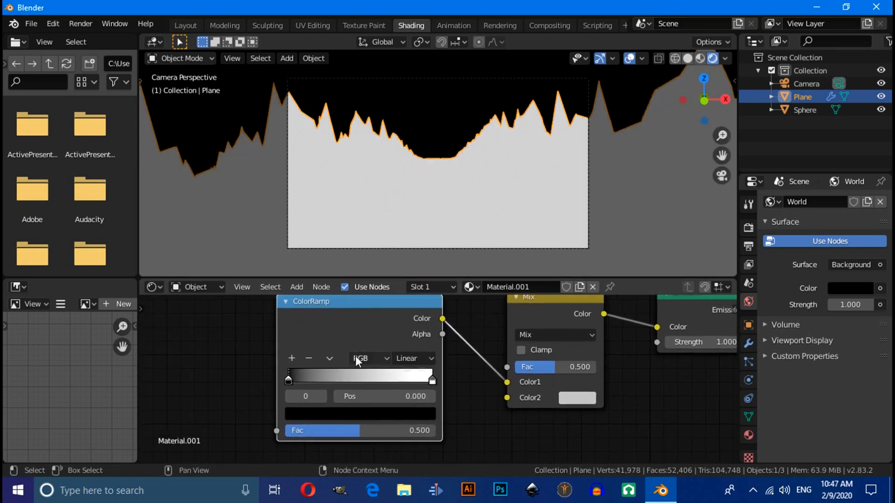
pyautogui.scroll(2, 357, 361)
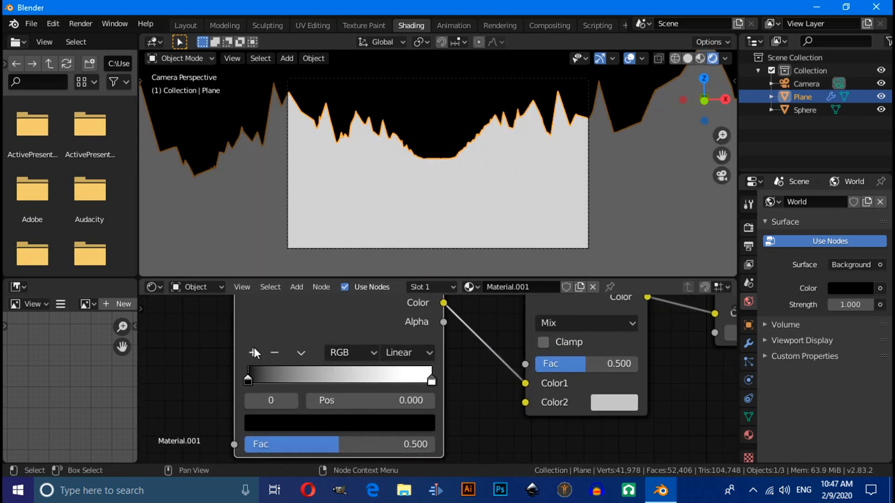
pyautogui.moveTo(260, 362); pyautogui.dragTo(274, 343, button='middle')
pyautogui.click(267, 333)
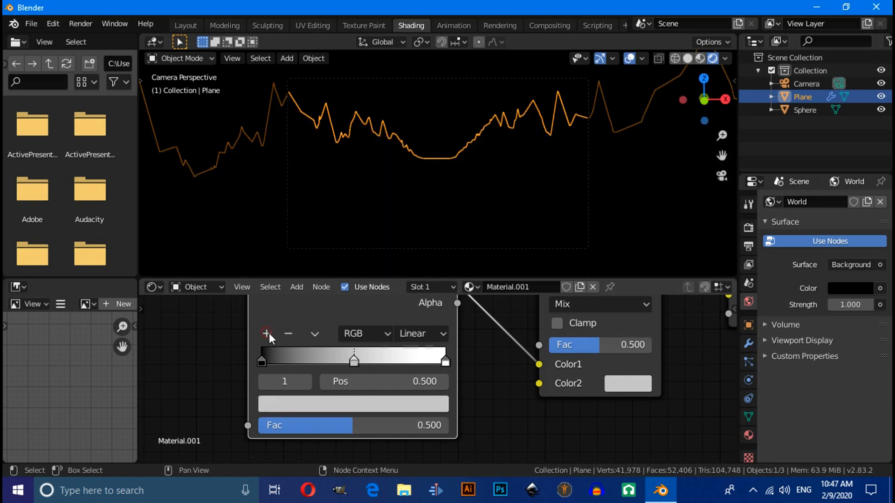
pyautogui.click(262, 362)
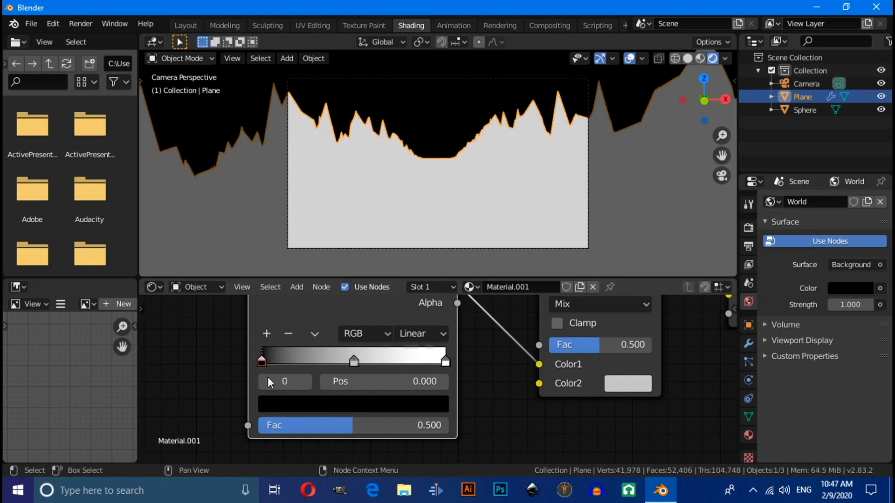
pyautogui.click(283, 406)
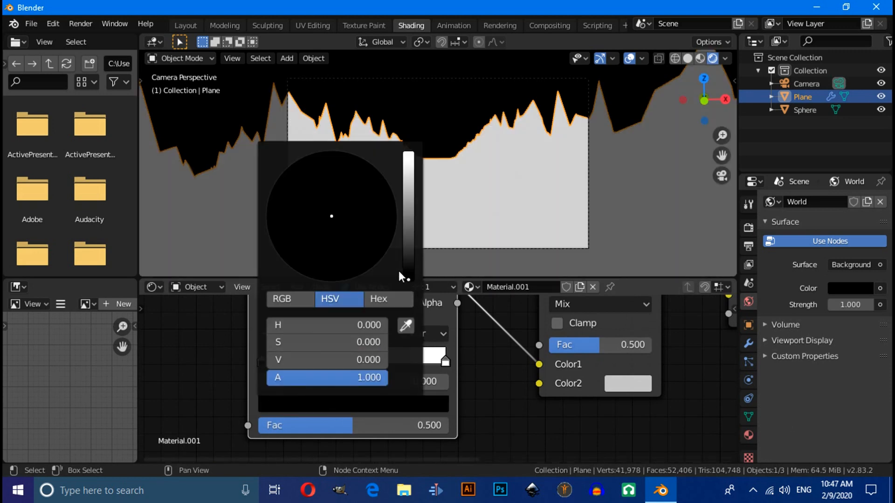
pyautogui.moveTo(407, 273); pyautogui.dragTo(408, 160)
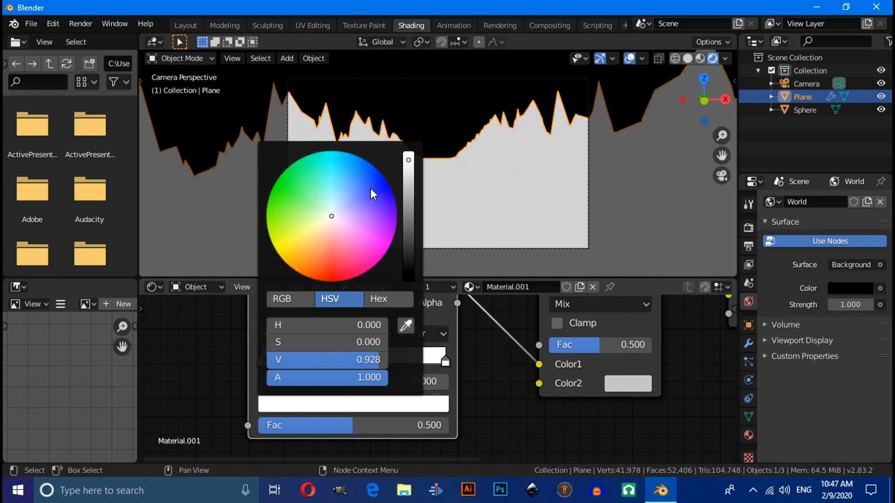
pyautogui.click(386, 184)
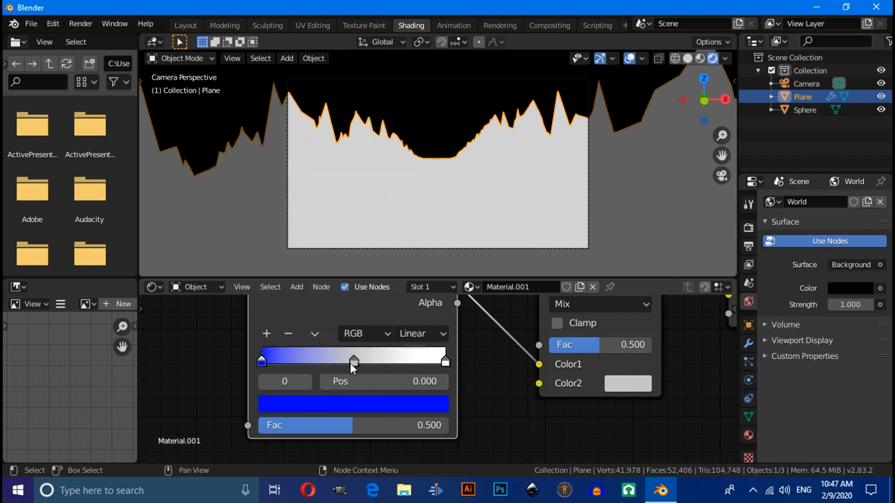
# Set the ColorRamp's middle stop to purple-pink and its last stop to light cyan.
pyautogui.click(354, 362)
pyautogui.click(350, 405)
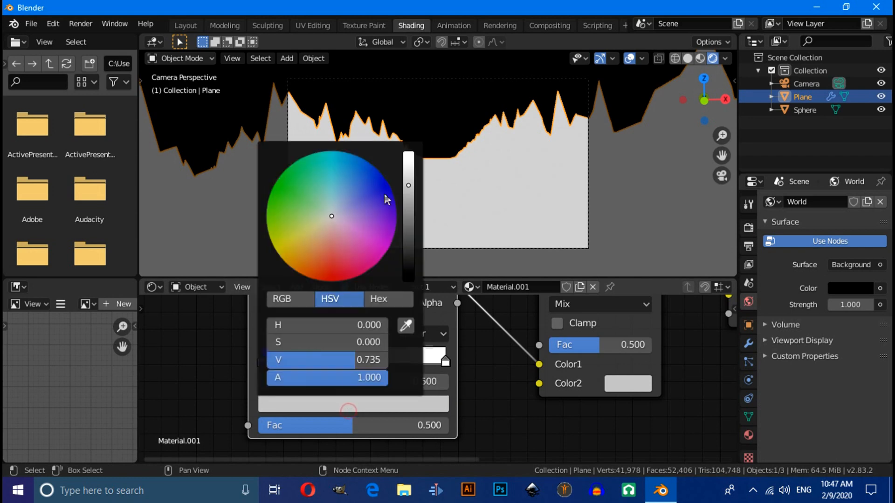
pyautogui.click(365, 234)
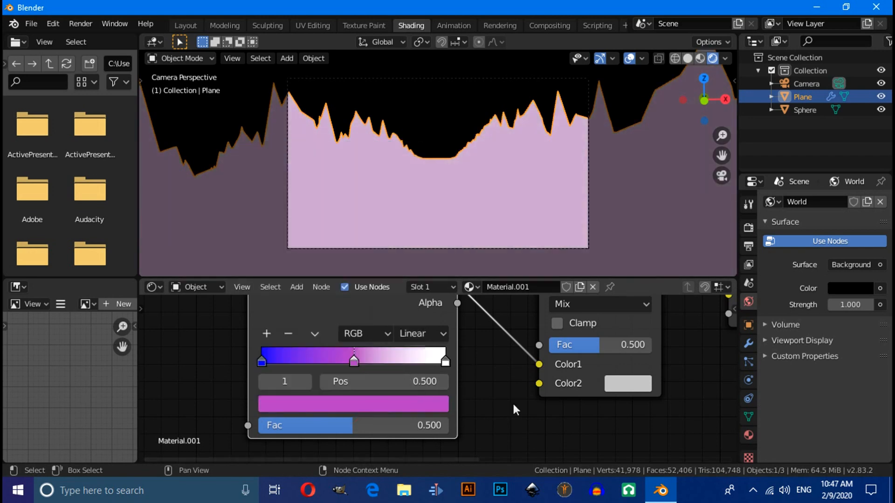
pyautogui.click(445, 362)
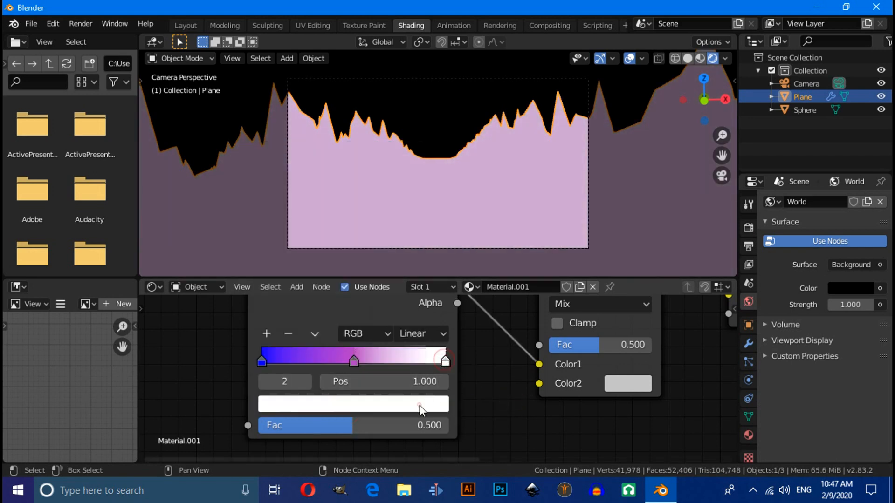
pyautogui.click(419, 405)
pyautogui.click(340, 198)
pyautogui.moveTo(341, 201); pyautogui.dragTo(340, 184)
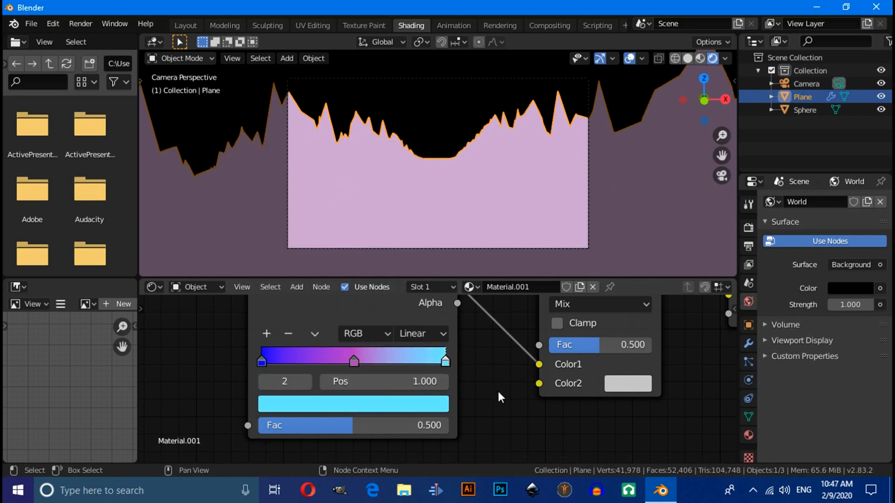
# Change the ColorRamp's interpolation to B-Spline.
pyautogui.scroll(-1, 502, 393)
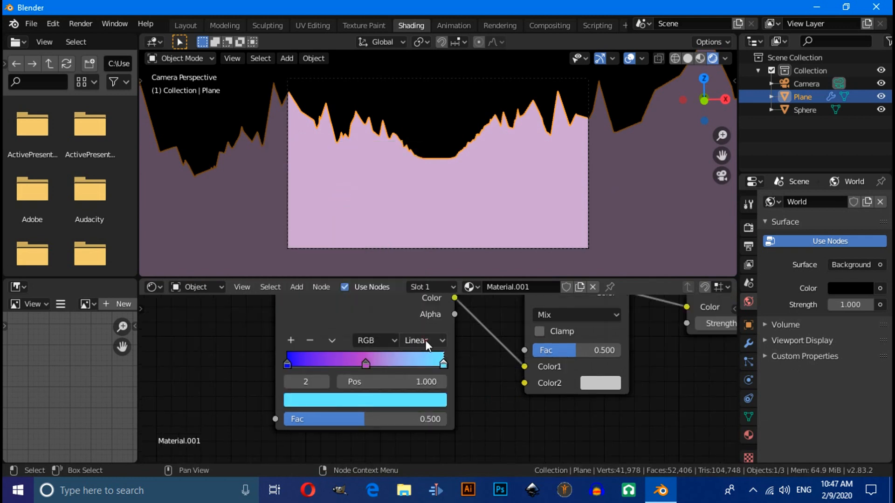
pyautogui.click(425, 340)
pyautogui.click(423, 406)
pyautogui.moveTo(483, 388); pyautogui.dragTo(445, 407, button='middle')
pyautogui.scroll(-3, 446, 407)
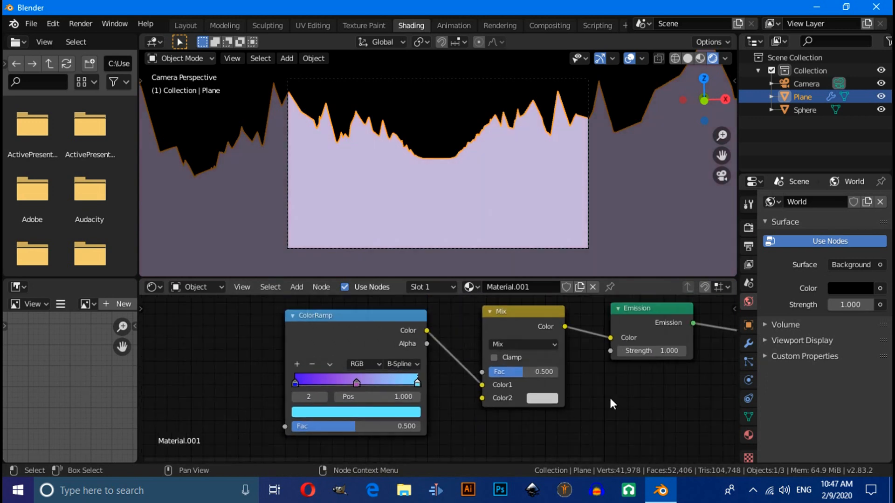
# Add a Gradient Texture node before the ColorRamp and connect its Color output to the ColorRamp's Fac input.
pyautogui.moveTo(612, 403); pyautogui.dragTo(623, 369, button='middle')
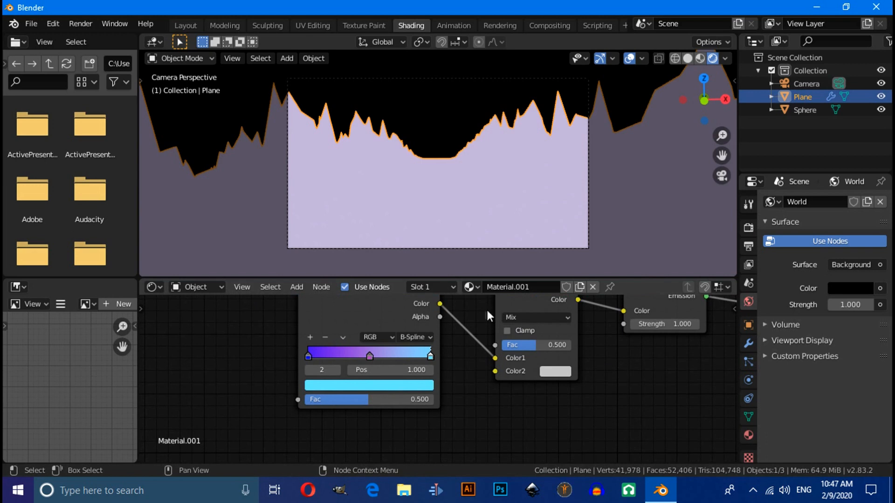
pyautogui.moveTo(466, 383); pyautogui.dragTo(540, 396, button='middle')
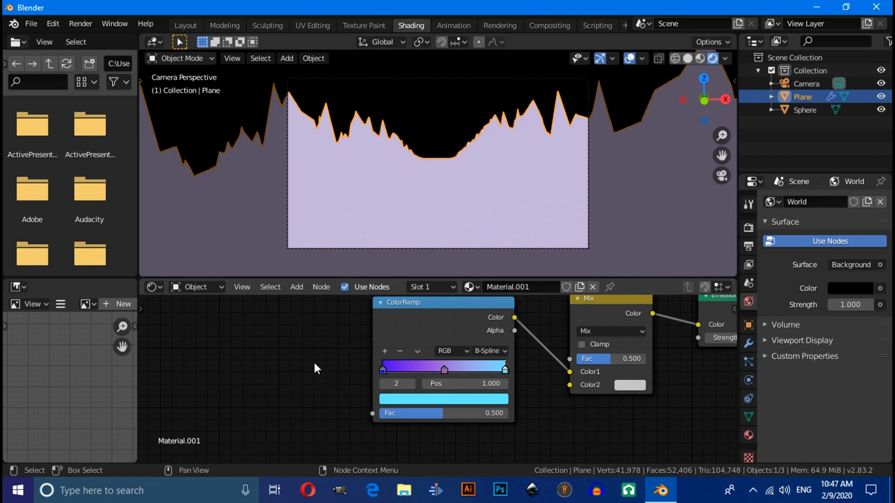
pyautogui.hotkey('shift', 'a')
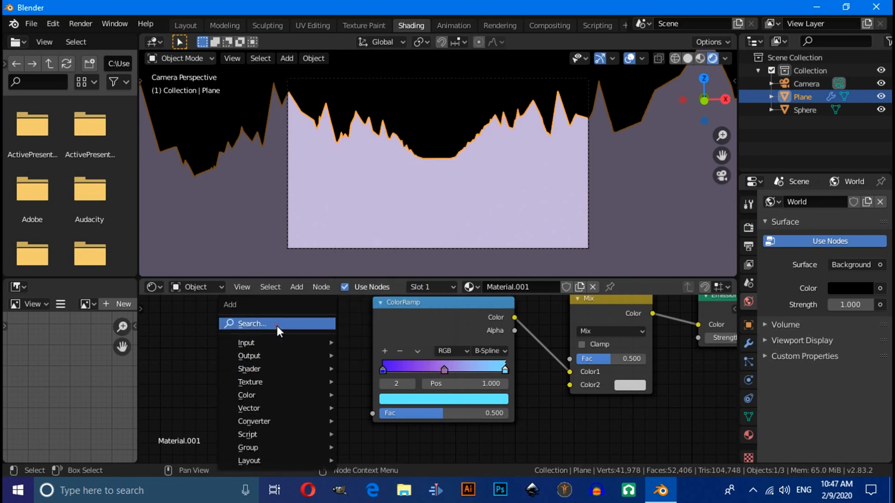
pyautogui.click(277, 326)
pyautogui.write('gra')
pyautogui.press('Return')
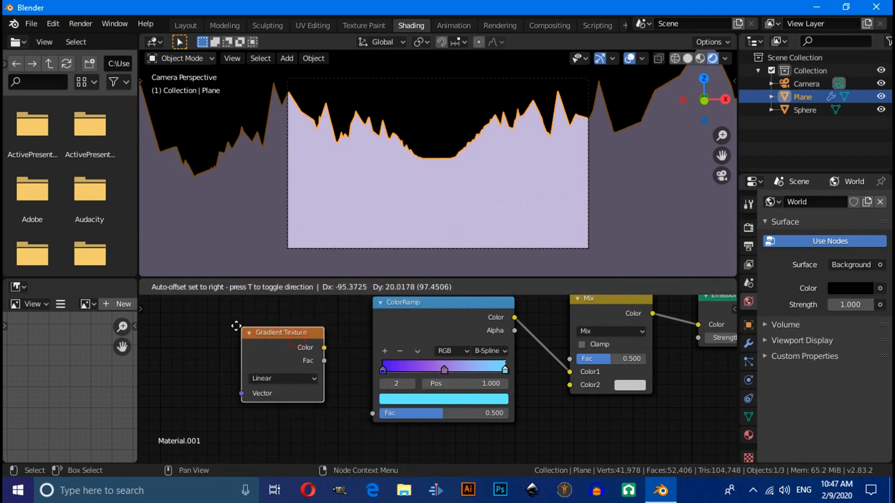
pyautogui.click(208, 321)
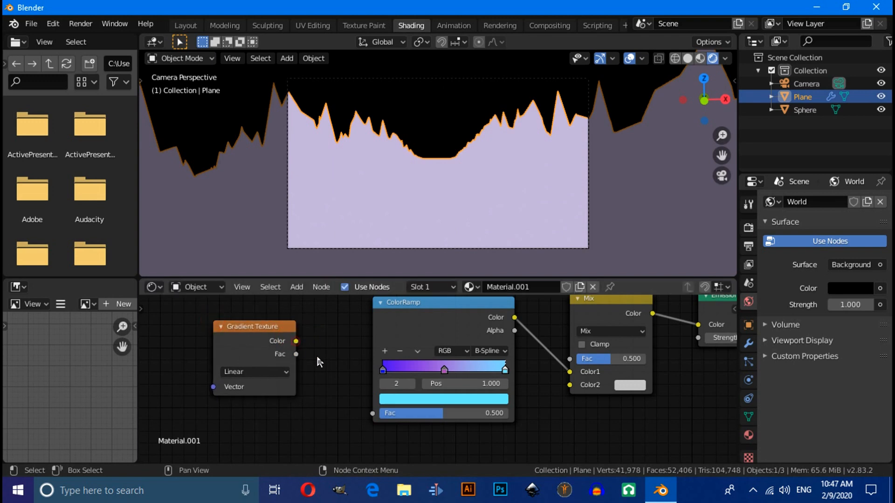
pyautogui.moveTo(296, 341); pyautogui.dragTo(372, 414)
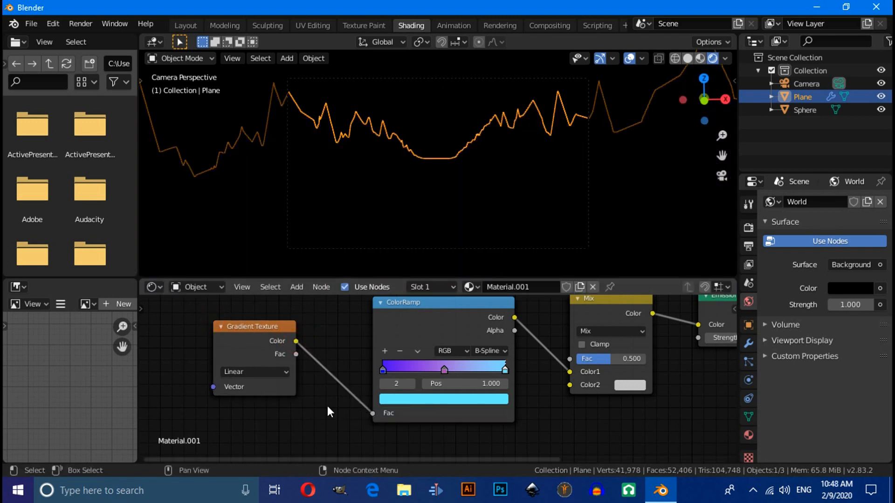
# Add a Mapping node before the Gradient Texture and connect its Vector output to the texture's Vector input.
pyautogui.moveTo(324, 404); pyautogui.dragTo(410, 405, button='middle')
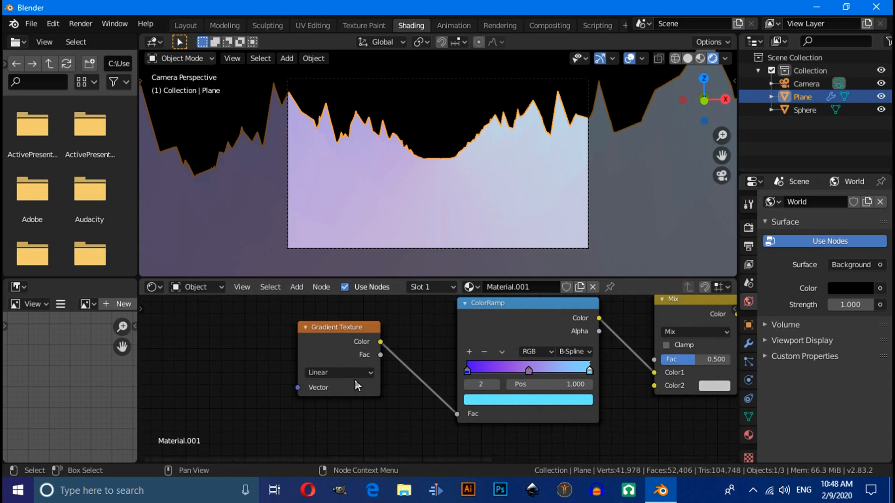
pyautogui.hotkey('shift', 'a')
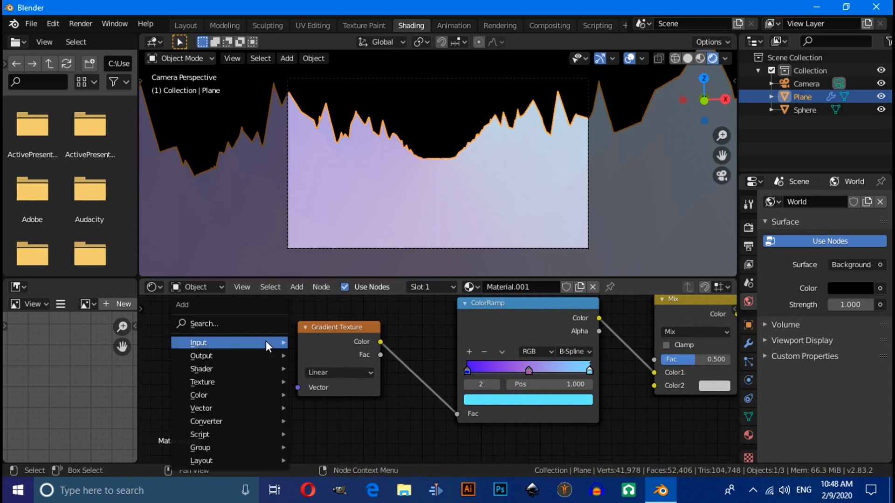
pyautogui.click(236, 327)
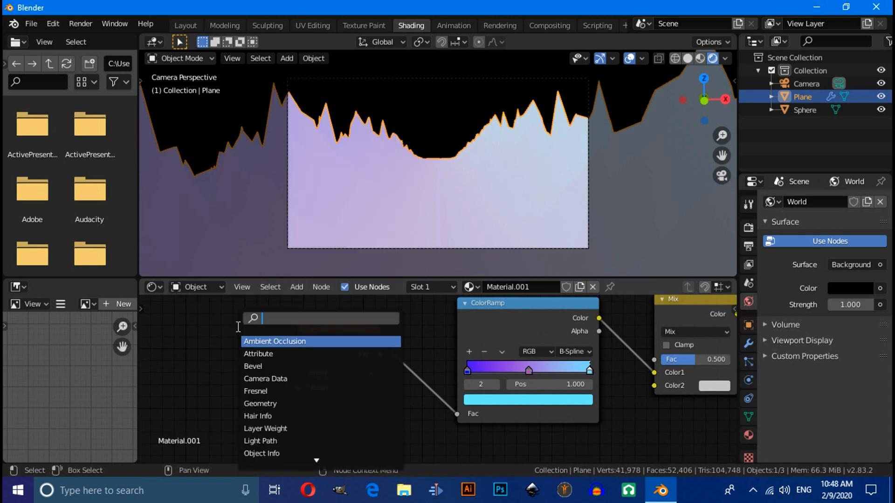
pyautogui.write('mapp')
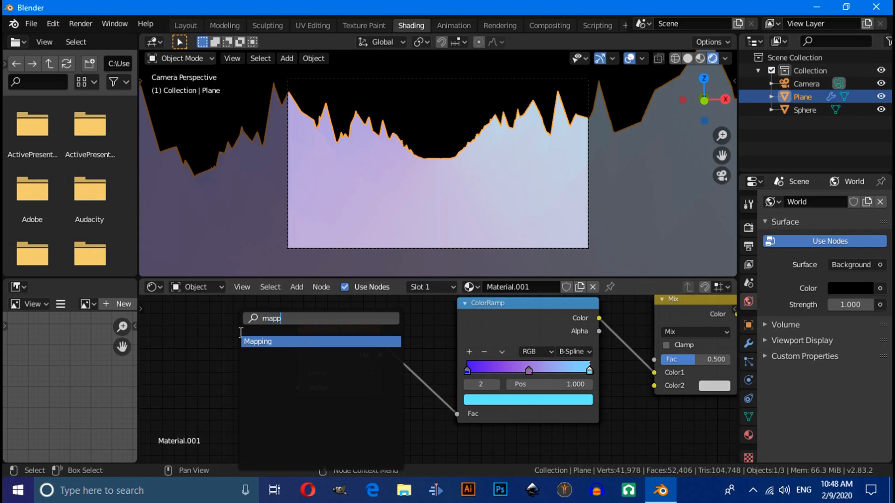
pyautogui.click(258, 354)
pyautogui.click(177, 327)
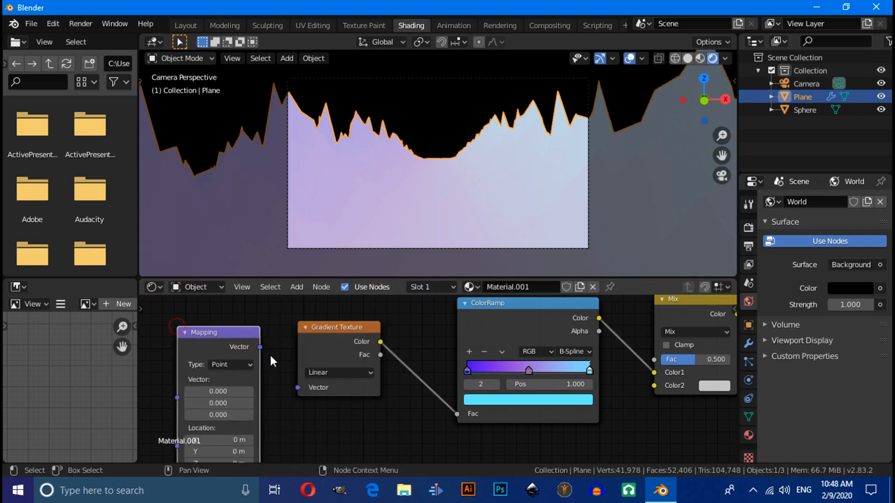
pyautogui.moveTo(259, 347); pyautogui.dragTo(298, 387)
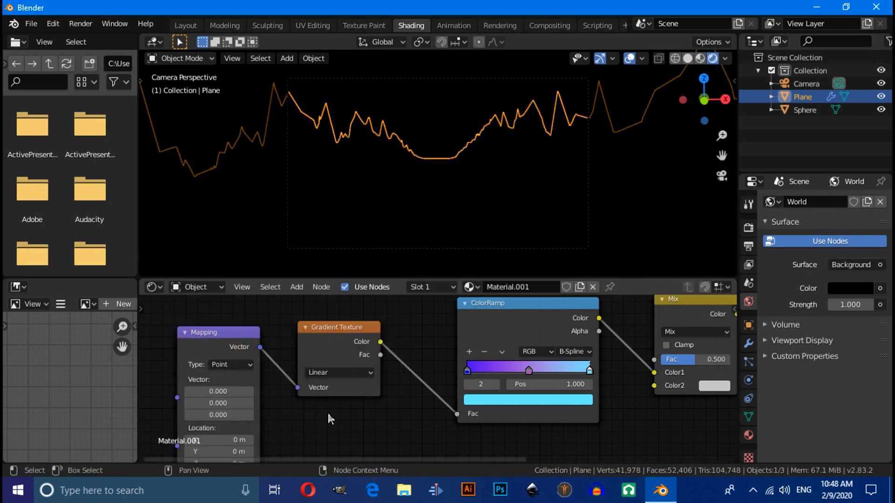
# Add a Texture Coordinate node and place it before the Mapping node.
pyautogui.moveTo(328, 418); pyautogui.dragTo(452, 396, button='middle')
pyautogui.hotkey('shift', 'a')
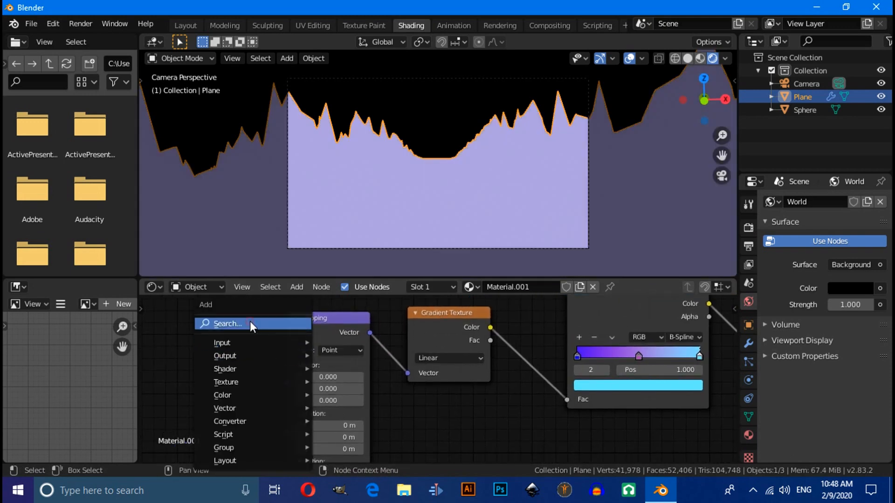
pyautogui.click(250, 324)
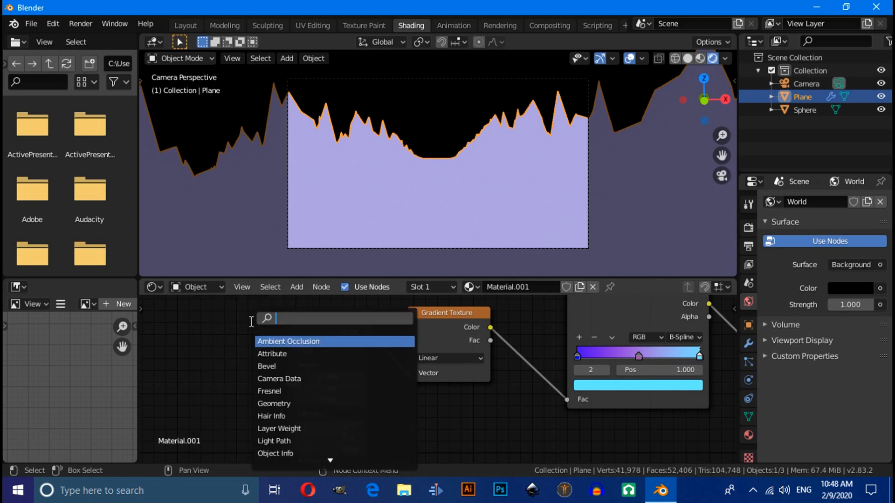
pyautogui.write('tex')
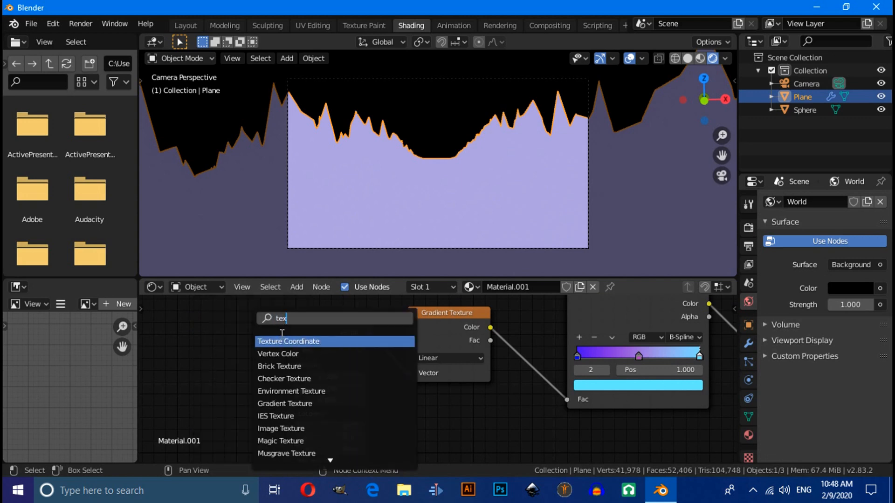
pyautogui.click(261, 341)
pyautogui.click(167, 461)
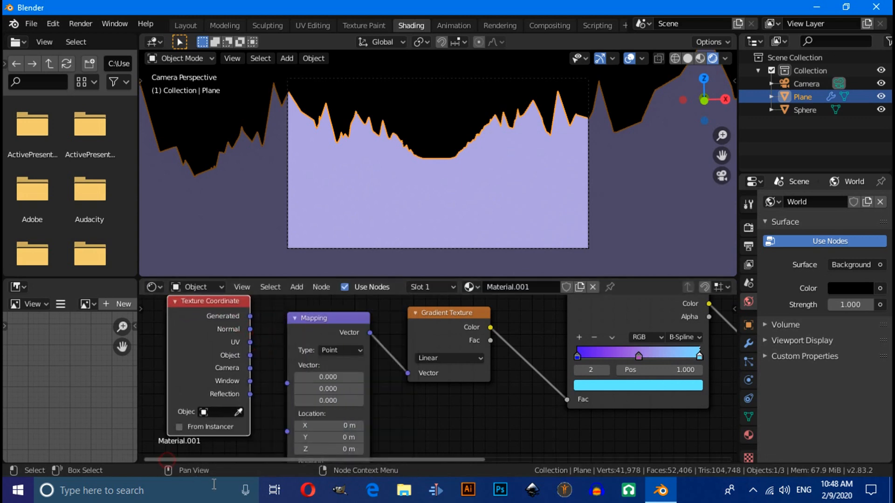
# Connect the Texture Coordinate node's Generated output to the Mapping node's Vector input.
pyautogui.moveTo(250, 316); pyautogui.dragTo(287, 383)
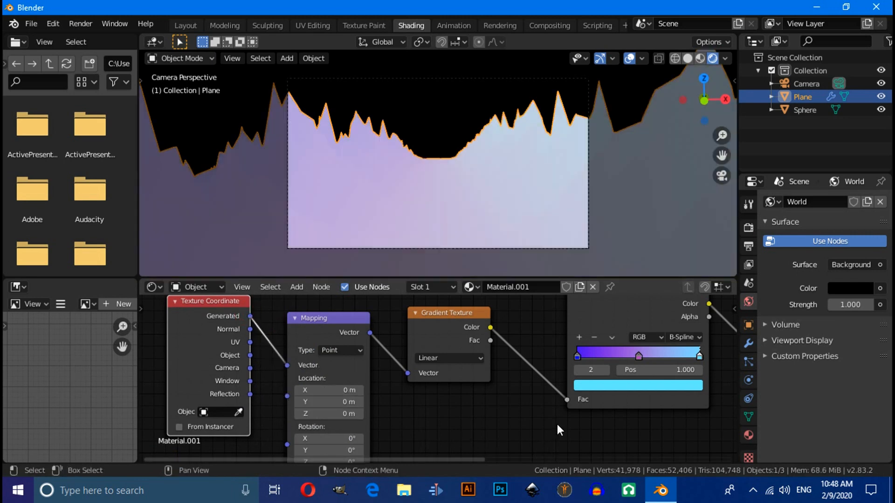
# Add a Layer Weight node above the ColorRamp and connect its Facing output to the Mix node's Fac input.
pyautogui.moveTo(557, 424); pyautogui.dragTo(322, 444, button='middle')
pyautogui.moveTo(622, 406); pyautogui.dragTo(605, 438, button='middle')
pyautogui.moveTo(355, 367); pyautogui.dragTo(353, 428, button='middle')
pyautogui.hotkey('shift', 'a')
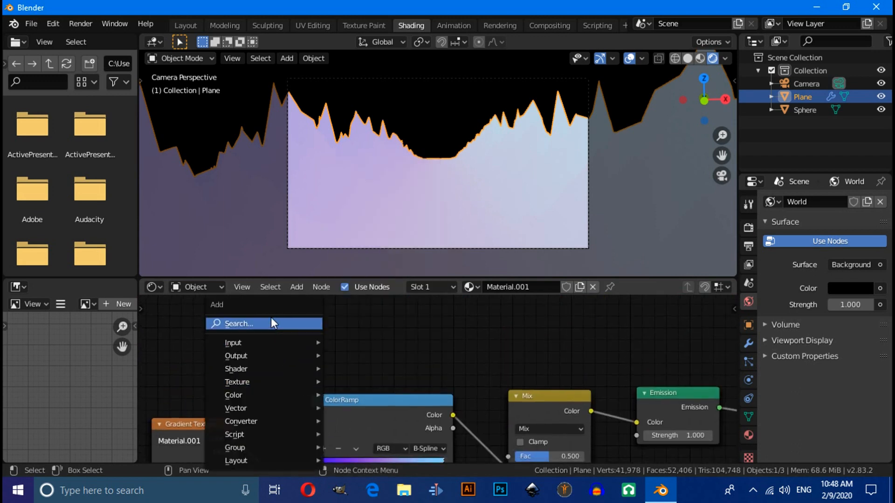
pyautogui.click(273, 323)
pyautogui.write('la')
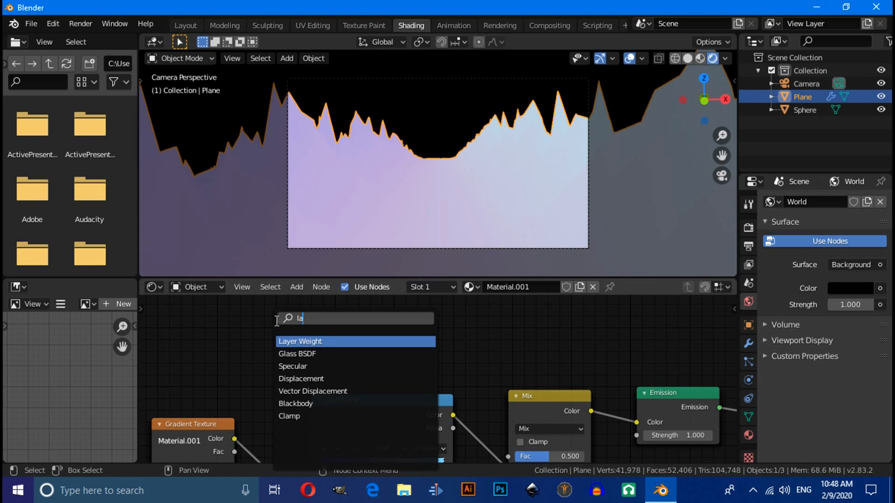
pyautogui.write('y')
pyautogui.press('Return')
pyautogui.click(421, 327)
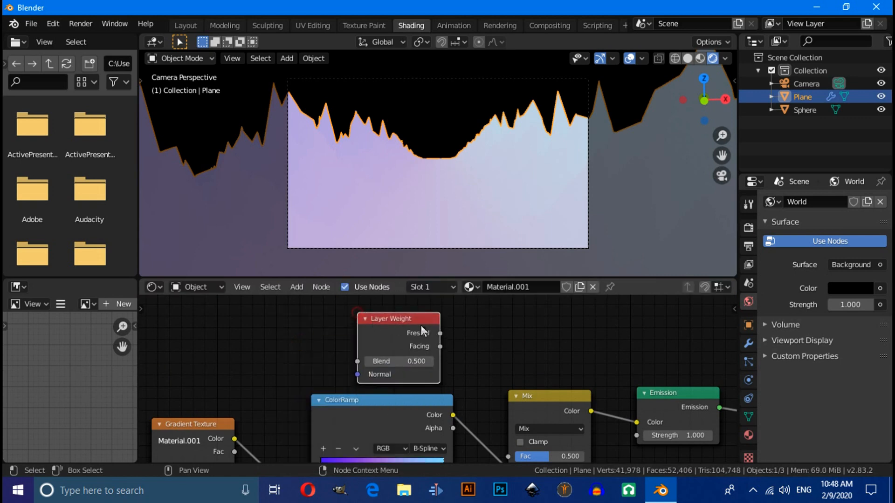
pyautogui.scroll(-1, 497, 351)
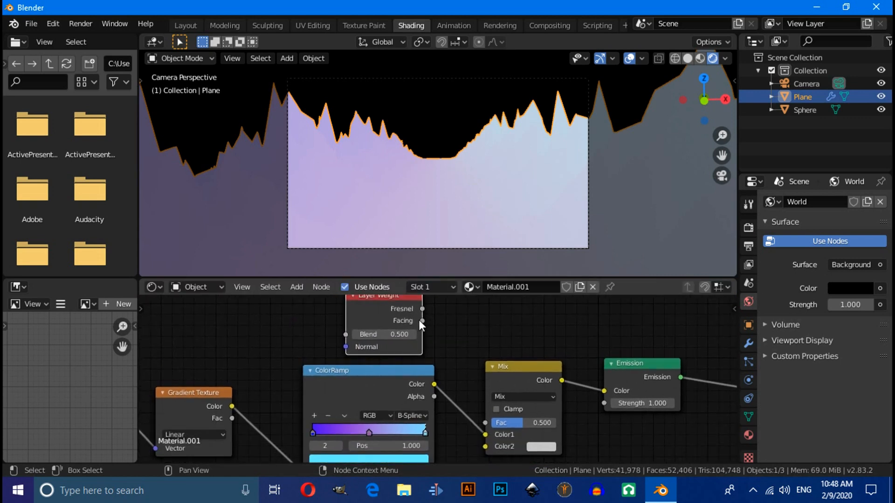
pyautogui.moveTo(421, 321); pyautogui.dragTo(486, 423)
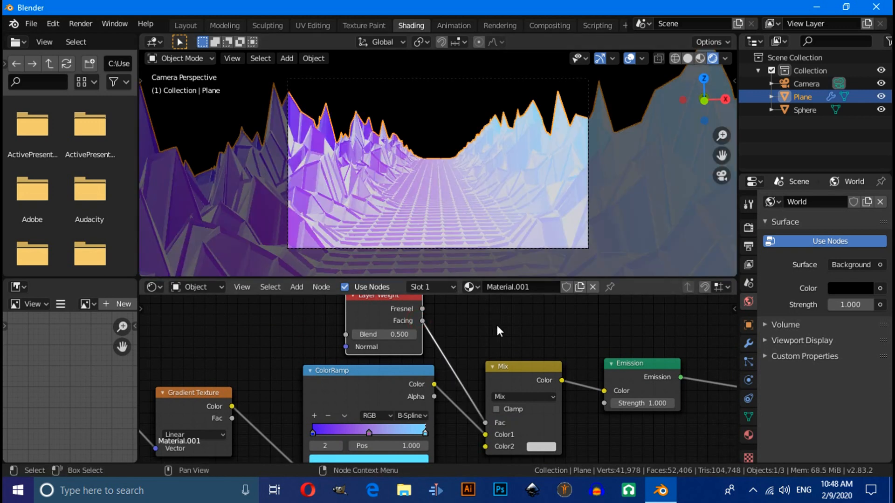
# Add a Wireframe node and place it below the ColorRamp.
pyautogui.keyDown('shift'); pyautogui.scroll(-3, 496, 323); pyautogui.keyUp('shift')
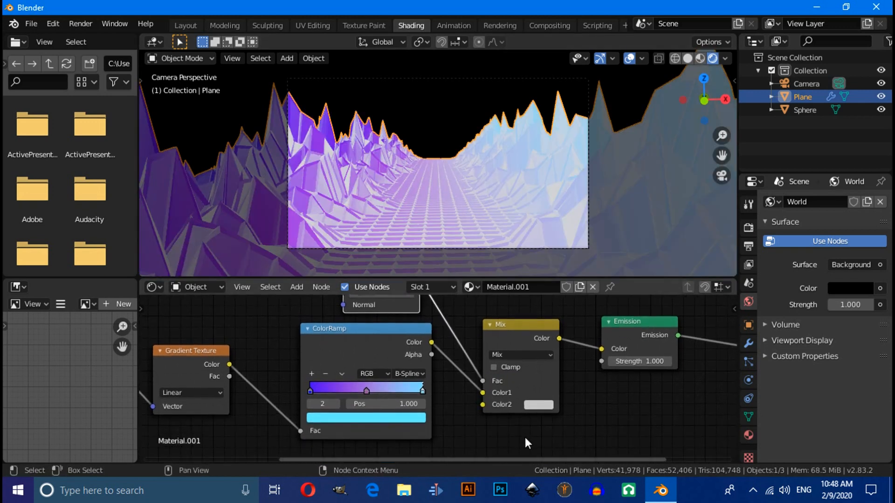
pyautogui.moveTo(526, 439); pyautogui.dragTo(537, 369, button='middle')
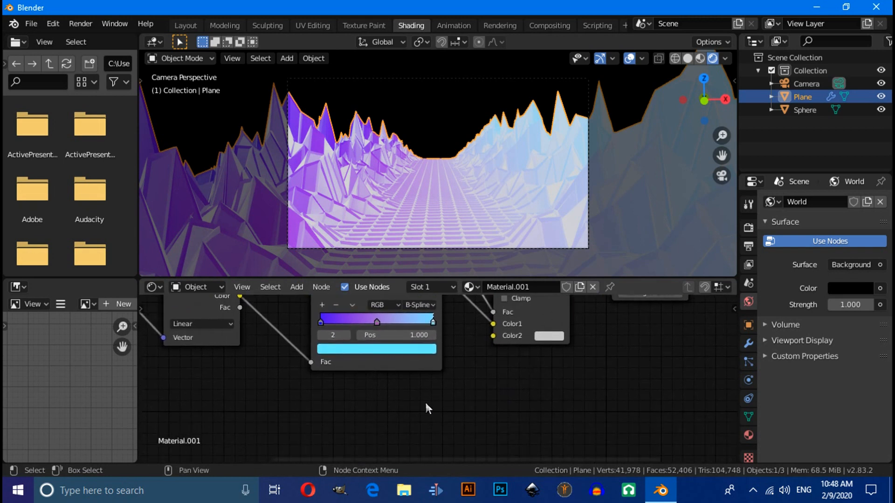
pyautogui.moveTo(426, 404); pyautogui.dragTo(428, 403, button='middle')
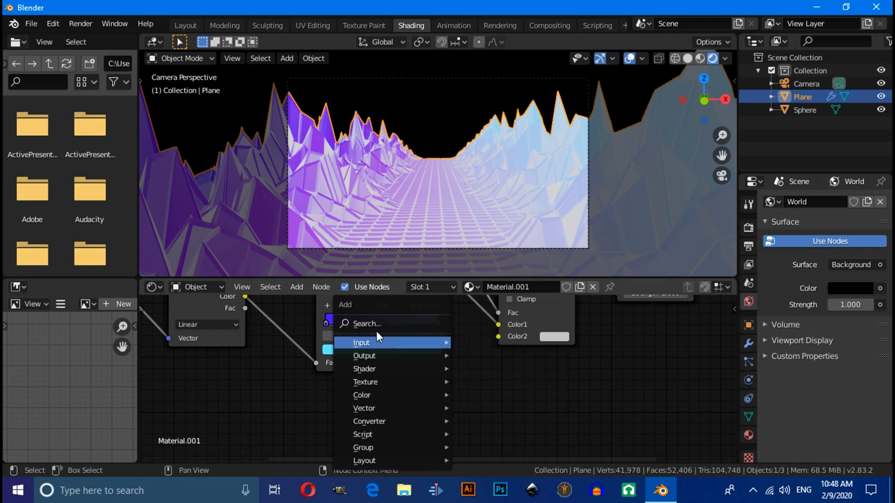
pyautogui.click(375, 324)
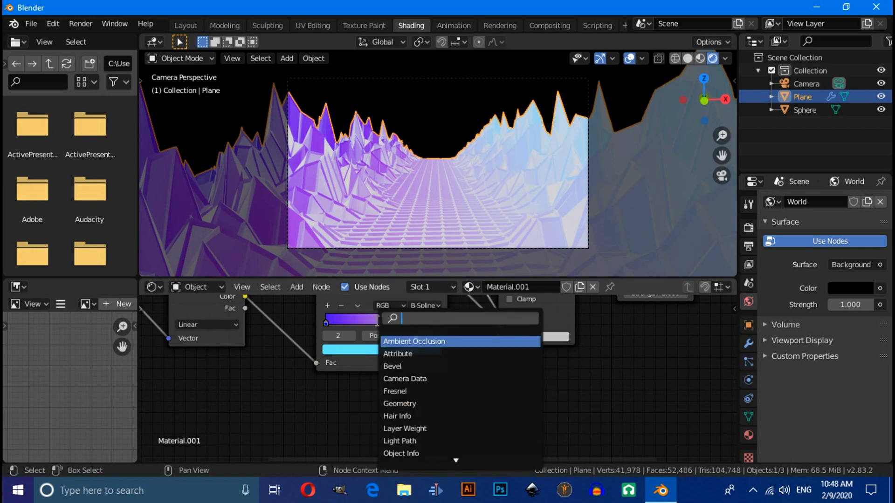
pyautogui.write('wi')
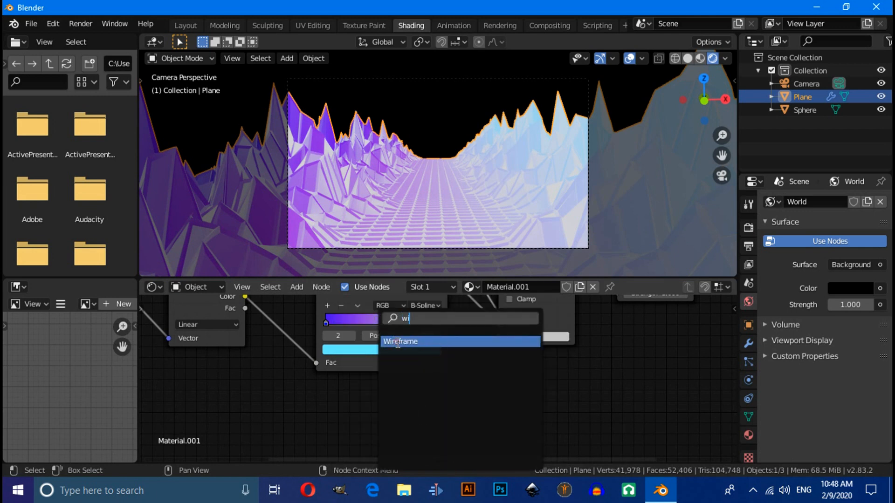
pyautogui.click(398, 343)
pyautogui.click(287, 396)
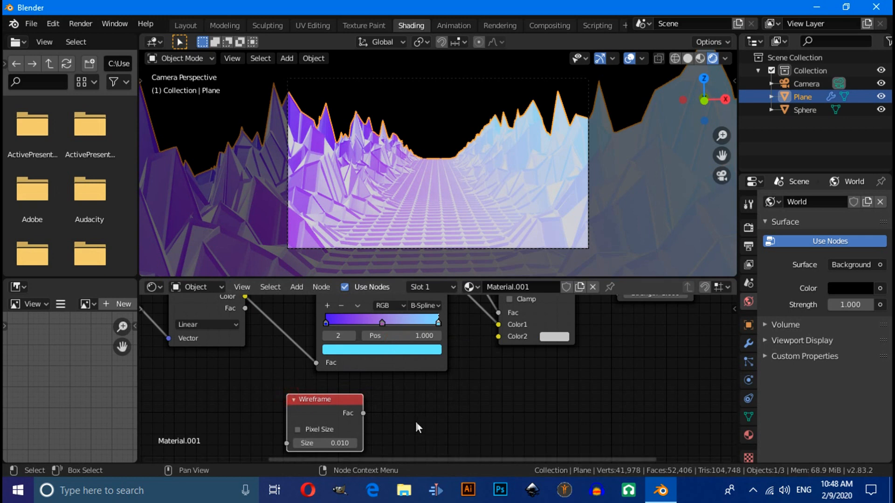
# Add a second ColorRamp beside the Wireframe node and connect the Wireframe's Fac output to the ramp's Fac input.
pyautogui.hotkey('shift', 'a')
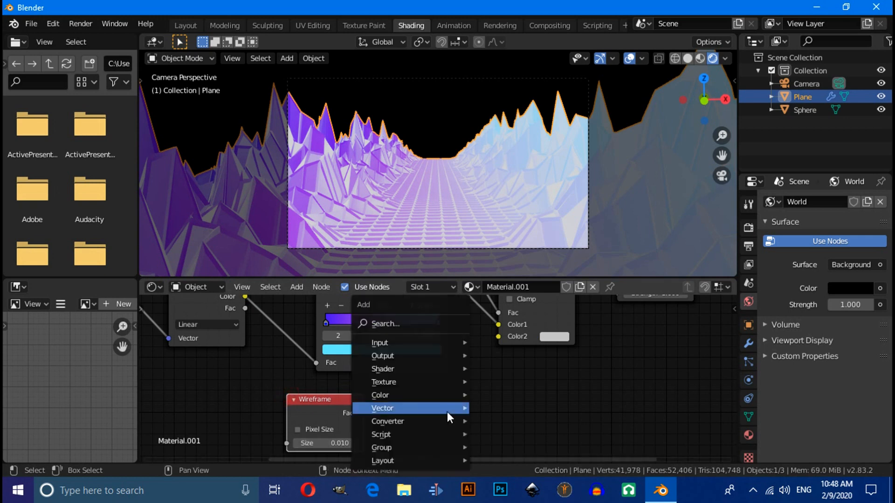
pyautogui.click(400, 323)
pyautogui.write('col')
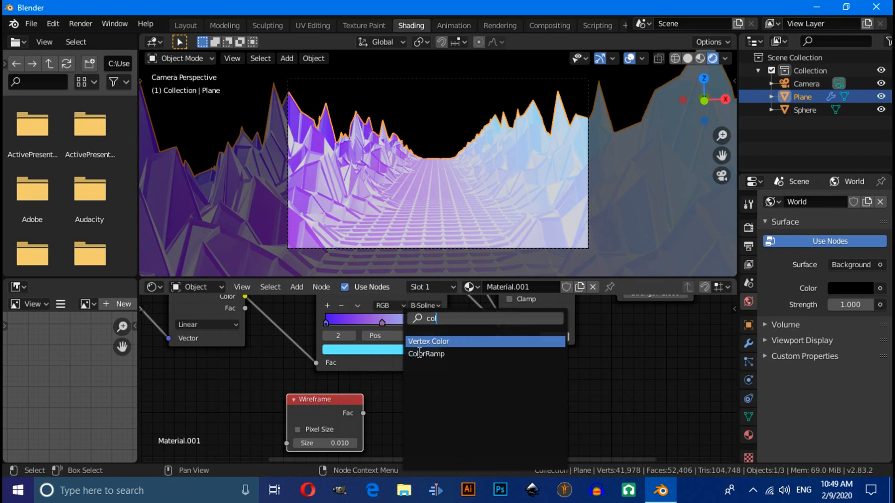
pyautogui.press('Return')
pyautogui.click(460, 408)
pyautogui.moveTo(460, 408); pyautogui.dragTo(428, 362, button='middle')
pyautogui.moveTo(331, 367); pyautogui.dragTo(367, 449)
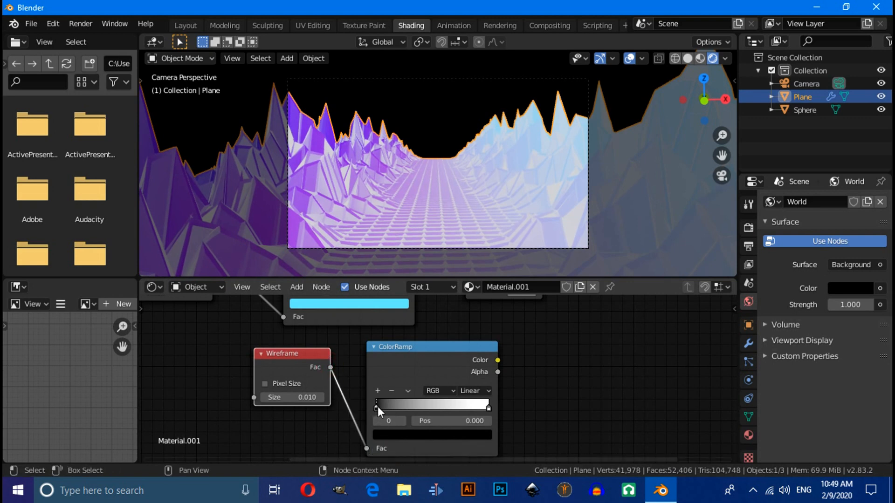
# Set the second ColorRamp's white end stop to blue with hue 0.592, saturation 0.832 and value 1.000.
pyautogui.click(489, 407)
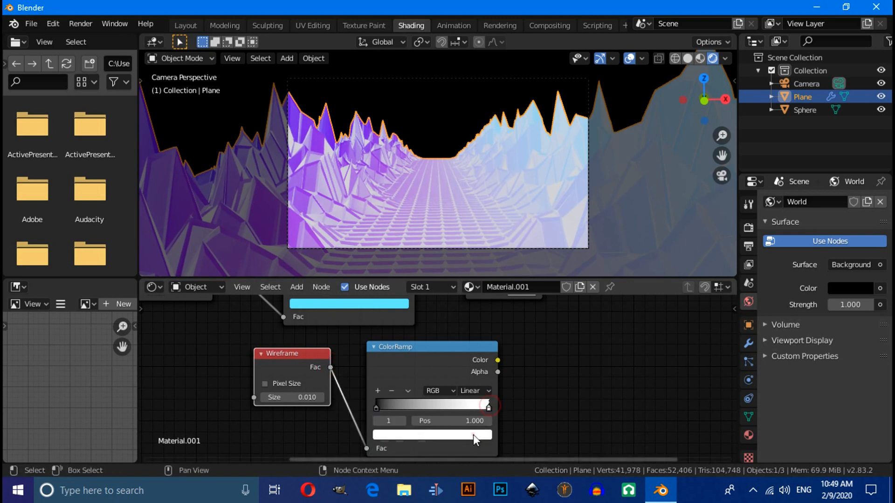
pyautogui.click(474, 434)
pyautogui.click(422, 302)
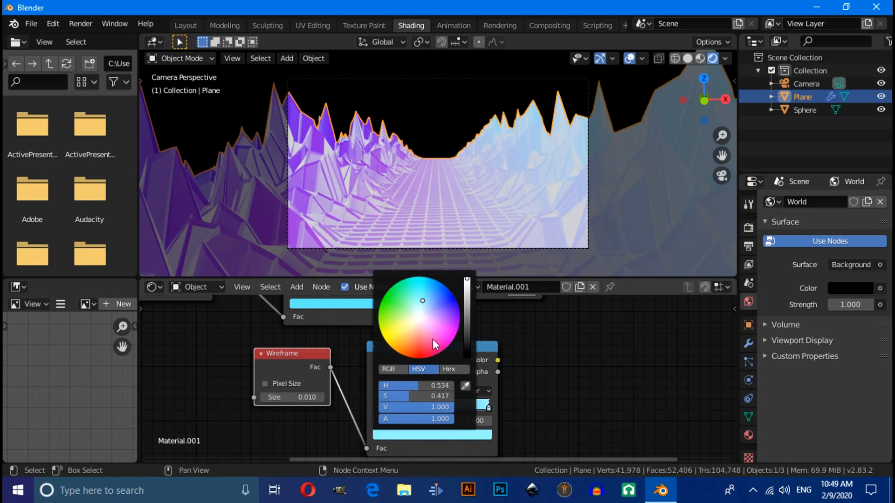
pyautogui.moveTo(422, 302); pyautogui.dragTo(438, 289)
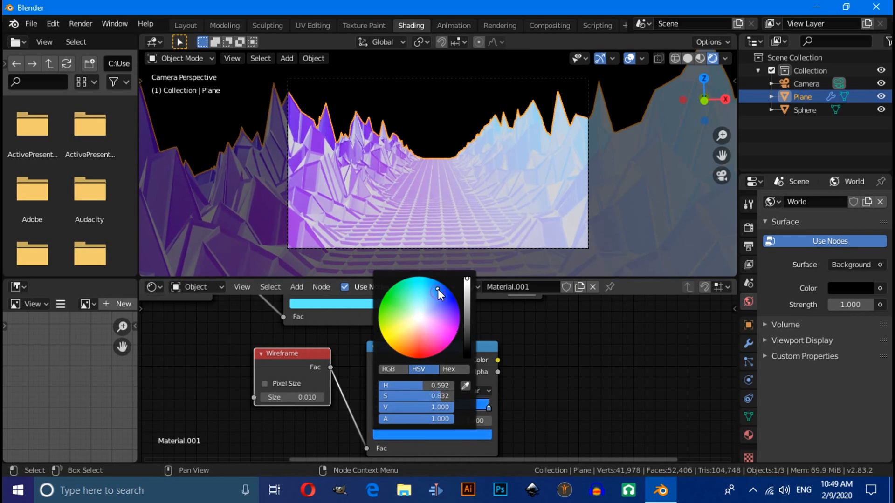
pyautogui.click(538, 397)
# Connect the blue ColorRamp's Color output to the Mix node's Color2 input and increase the Wireframe node's Size.
pyautogui.moveTo(547, 395); pyautogui.dragTo(445, 437, button='middle')
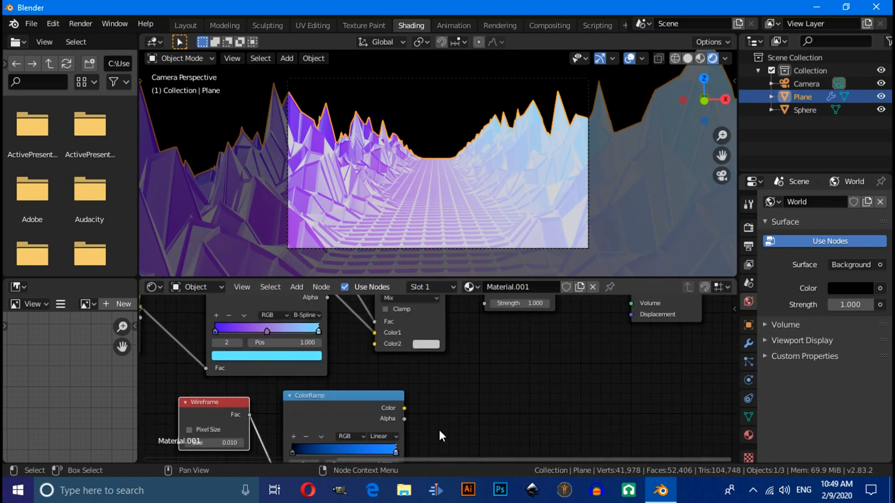
pyautogui.moveTo(404, 407); pyautogui.dragTo(375, 343)
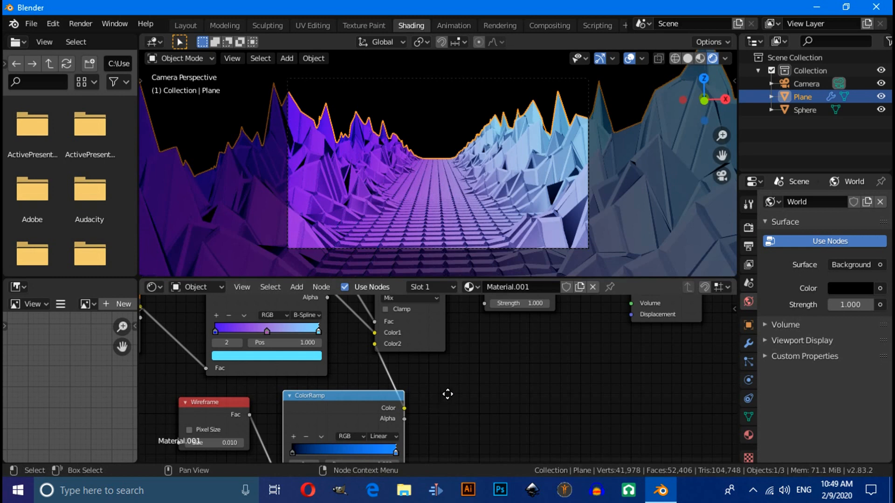
pyautogui.moveTo(448, 394); pyautogui.dragTo(543, 365, button='middle')
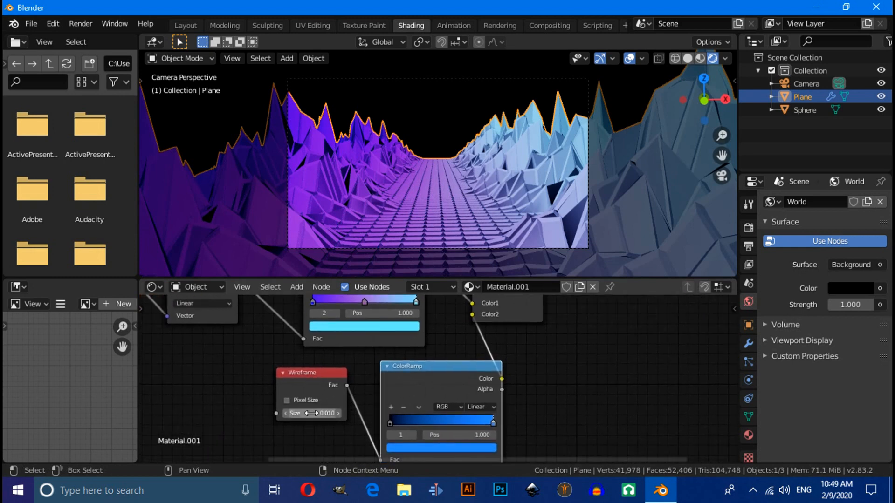
pyautogui.moveTo(311, 413); pyautogui.dragTo(319, 413)
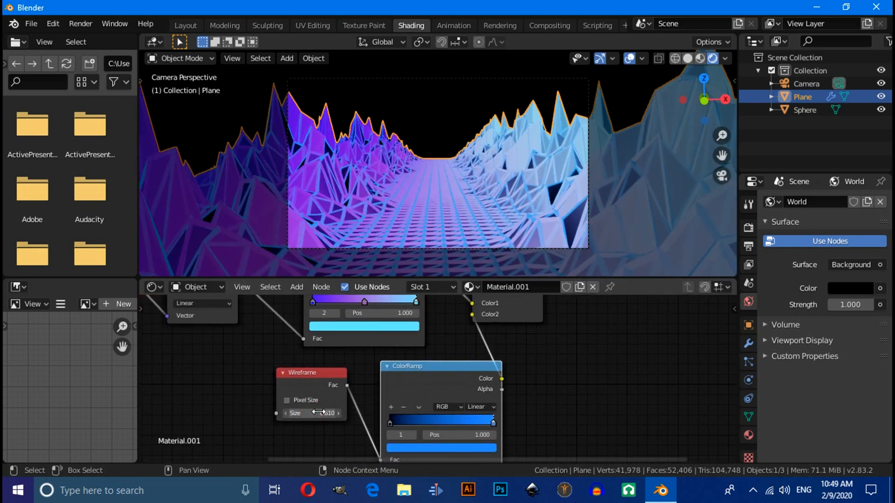
# Set the Emission strength to 2.2 and move the outer stops of the purple-to-cyan ColorRamp inward.
pyautogui.moveTo(671, 381); pyautogui.dragTo(562, 458, button='middle')
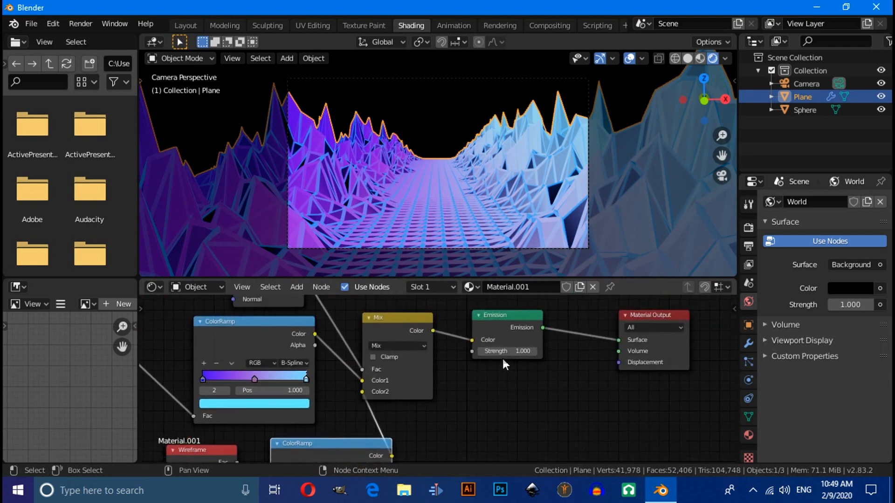
pyautogui.moveTo(497, 353); pyautogui.dragTo(507, 355)
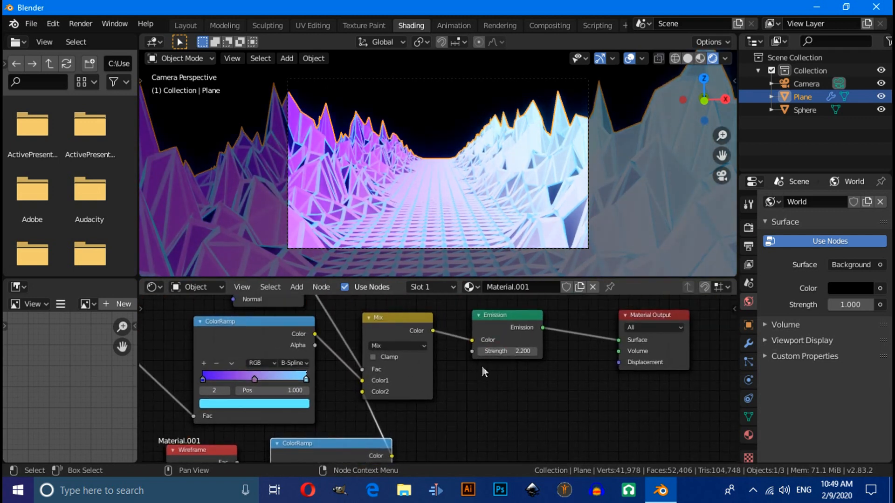
pyautogui.moveTo(205, 378); pyautogui.dragTo(294, 376)
# Set the Layer Weight node's Blend to 0.9.
pyautogui.moveTo(507, 429); pyautogui.dragTo(492, 463, button='middle')
pyautogui.scroll(1, 481, 304)
pyautogui.moveTo(410, 325); pyautogui.dragTo(578, 361, button='middle')
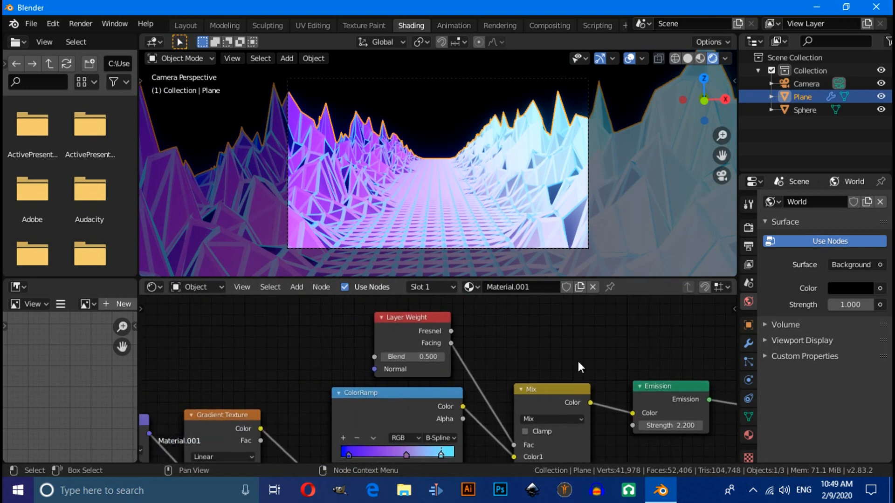
pyautogui.scroll(2, 418, 357)
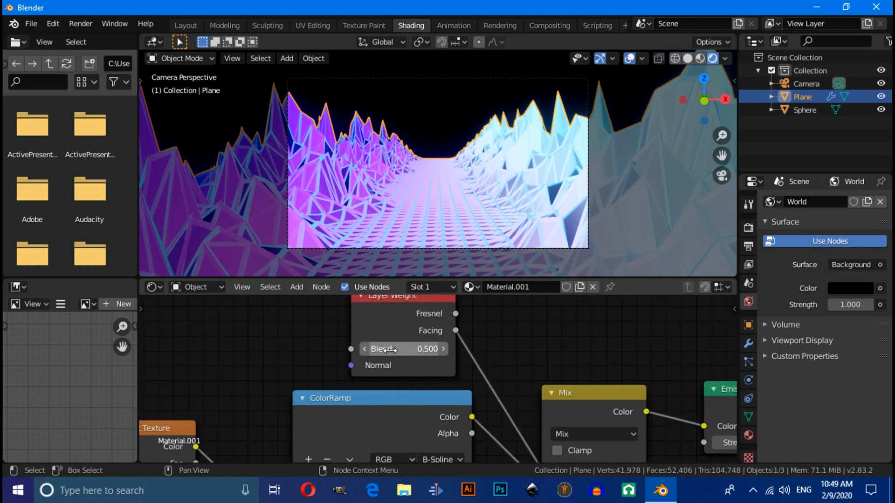
pyautogui.moveTo(385, 350); pyautogui.dragTo(378, 376, button='middle')
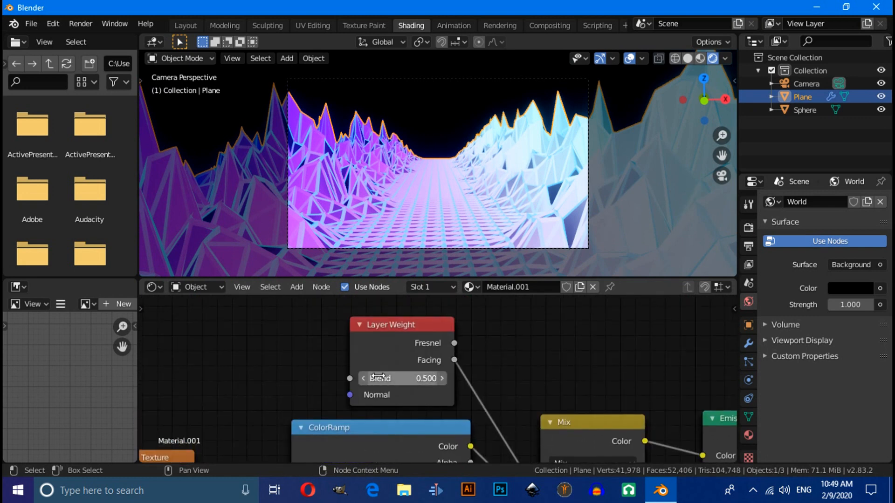
pyautogui.moveTo(381, 377)
pyautogui.mouseDown()
pyautogui.moveTo(410, 377)
pyautogui.moveTo(387, 377)
pyautogui.mouseUp()
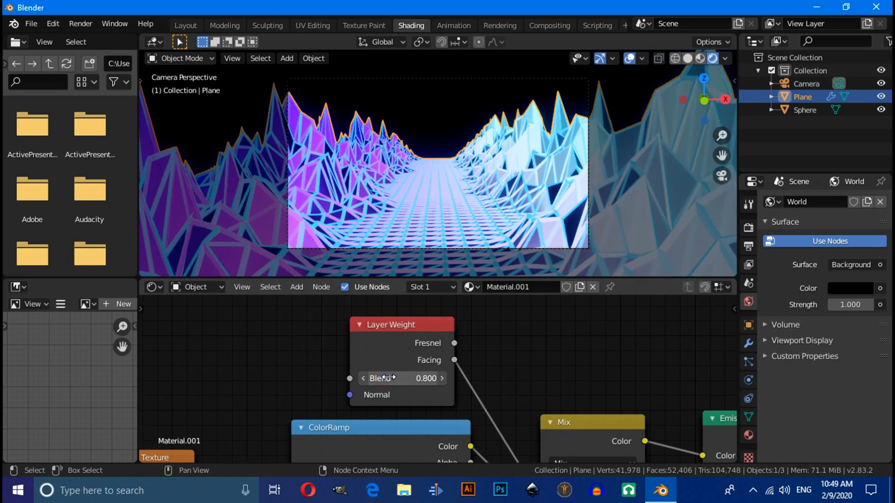
pyautogui.moveTo(387, 378); pyautogui.dragTo(394, 377)
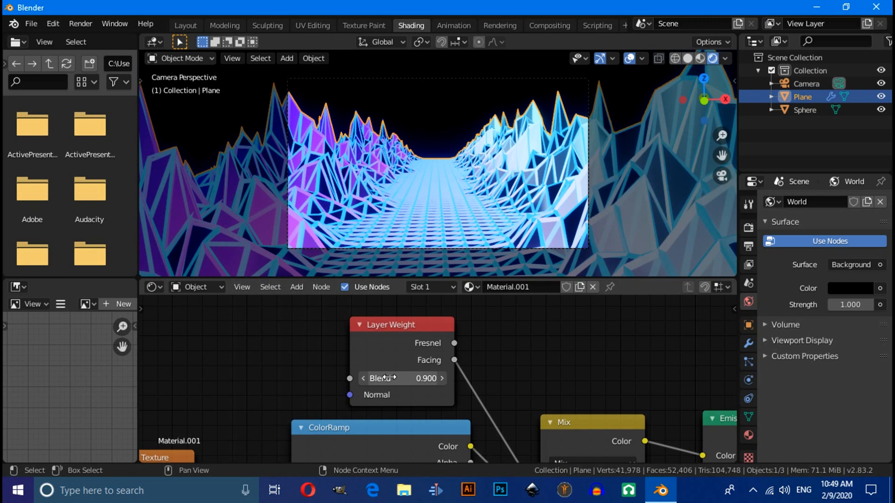
# Give the Sphere a new material and switch its Principled BSDF shader to Emission.
pyautogui.click(806, 110)
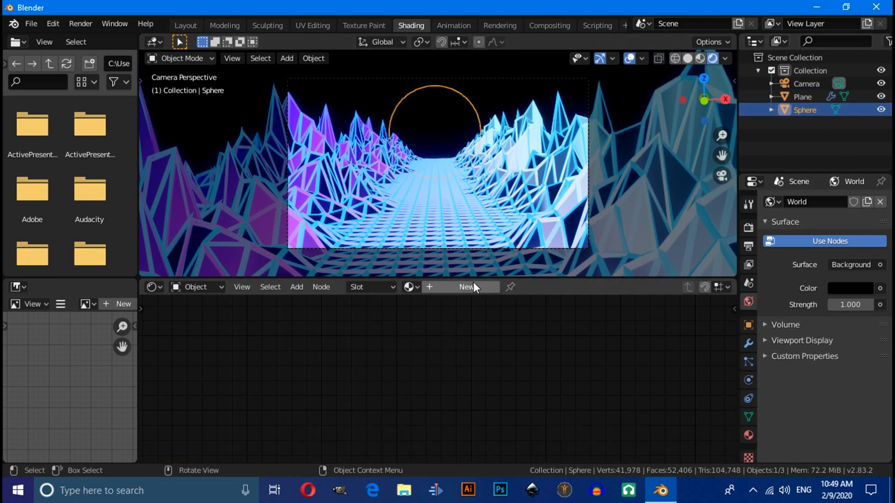
pyautogui.moveTo(620, 378); pyautogui.dragTo(327, 317, button='middle')
pyautogui.scroll(-7, 354, 333)
pyautogui.click(466, 365)
pyautogui.moveTo(478, 373); pyautogui.dragTo(439, 344, button='middle')
pyautogui.scroll(2, 451, 335)
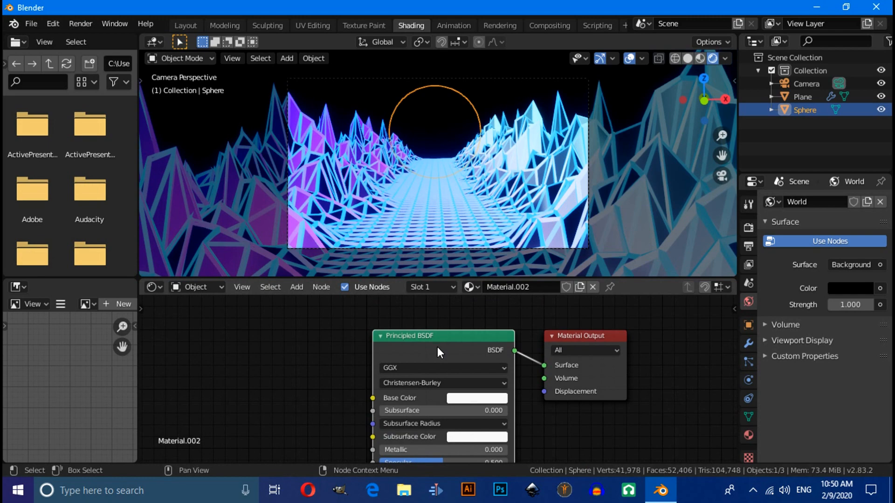
pyautogui.hotkey('shift', 's')
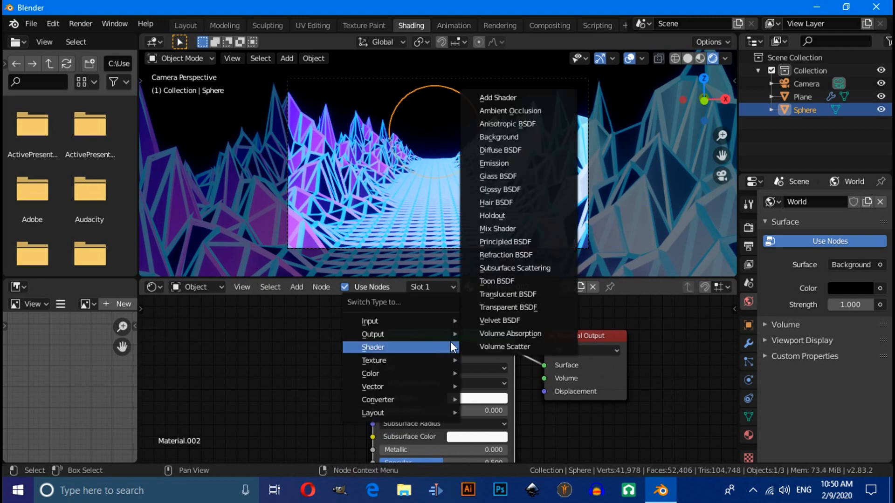
pyautogui.click(510, 168)
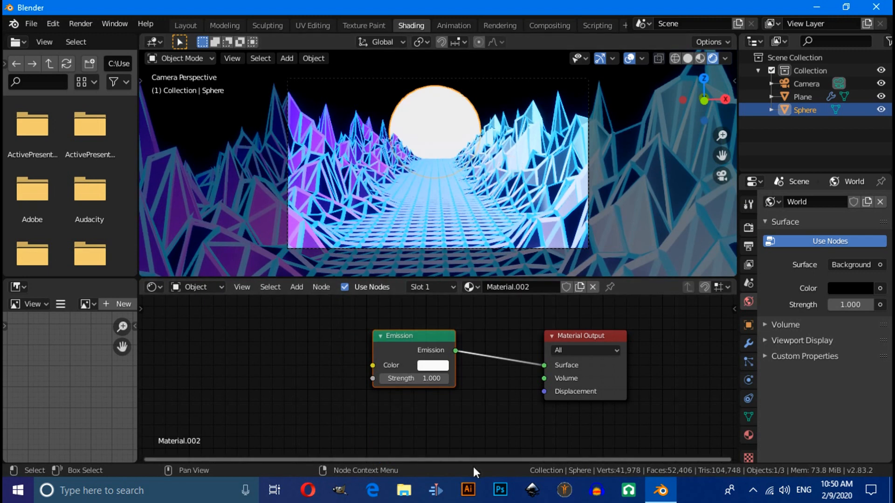
# Add a Noise Texture node to the Sphere's material and connect its Color output to the Emission node's Color input.
pyautogui.moveTo(472, 422); pyautogui.dragTo(566, 414, button='middle')
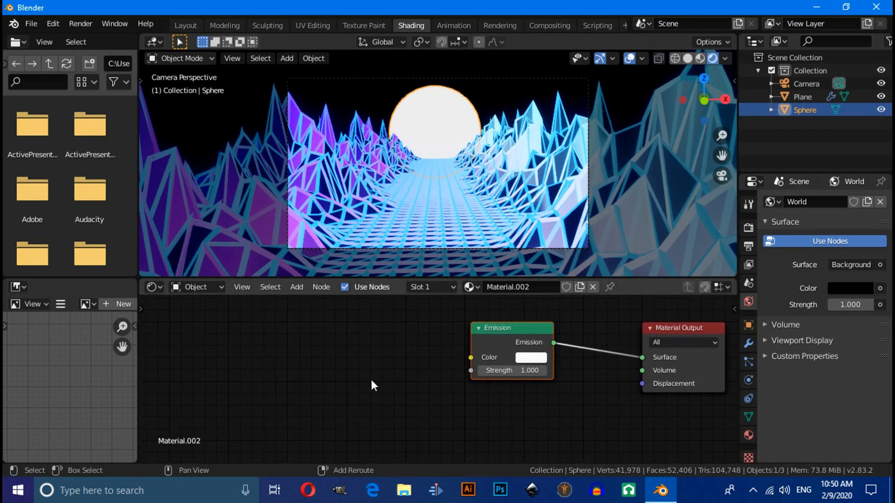
pyautogui.hotkey('shift', 'a')
pyautogui.click(329, 322)
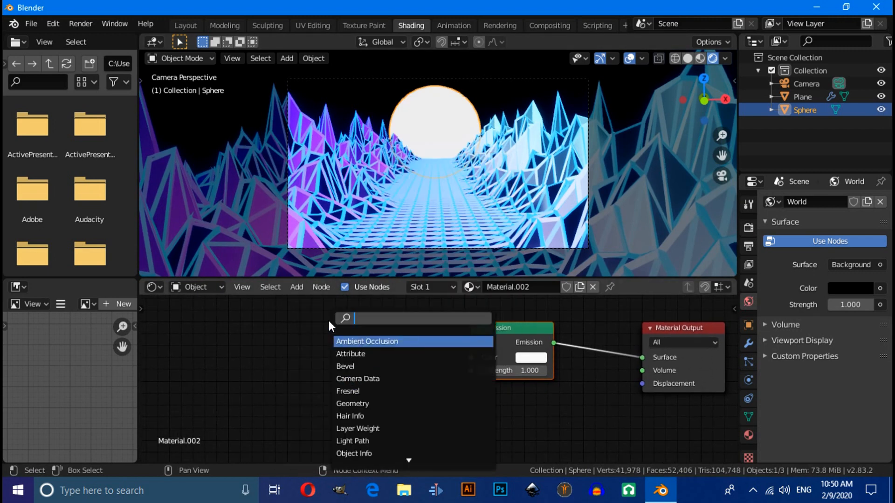
pyautogui.write('noi')
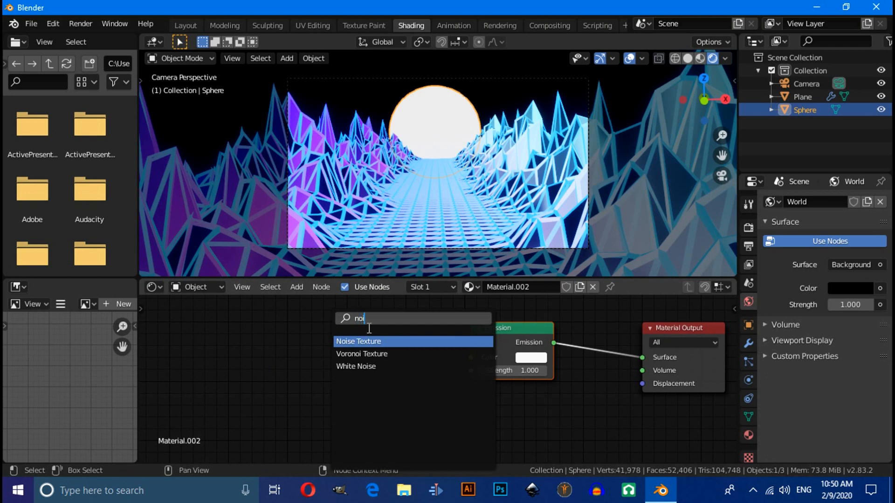
pyautogui.press('Return')
pyautogui.click(270, 321)
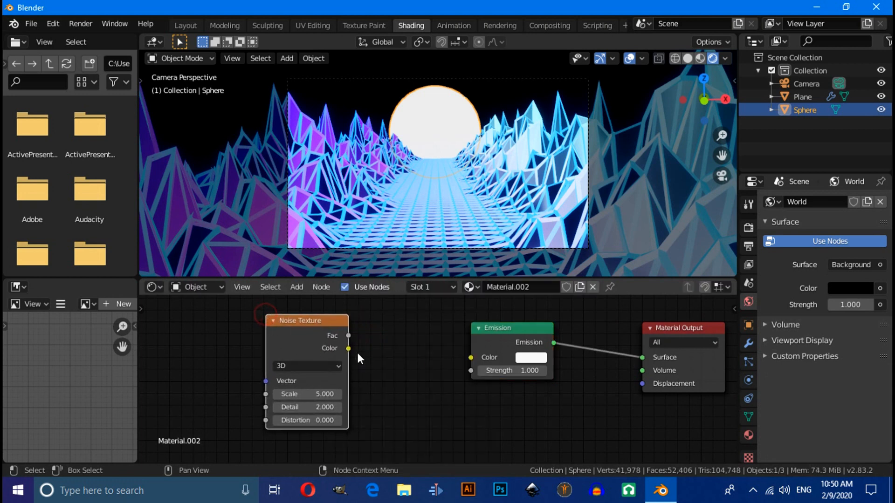
pyautogui.moveTo(347, 348); pyautogui.dragTo(471, 357)
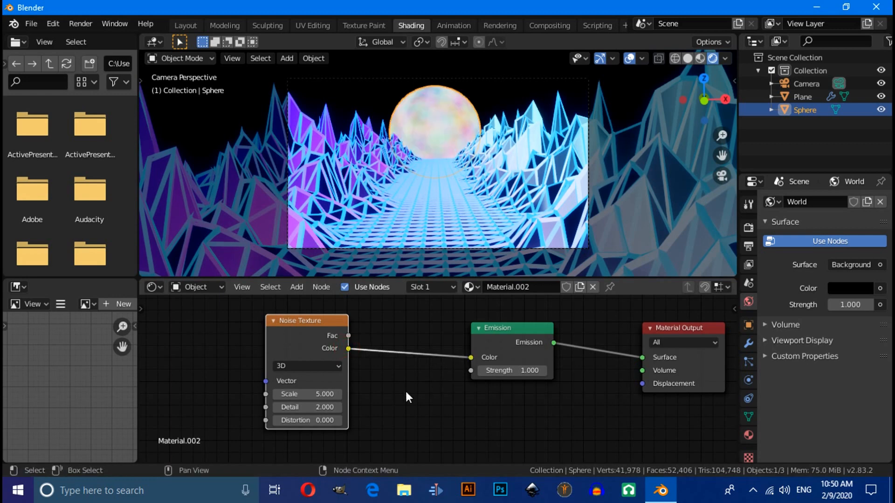
# Insert a ColorRamp node between the Noise Texture and the Emission node in the Sphere's material.
pyautogui.hotkey('shift', 'a')
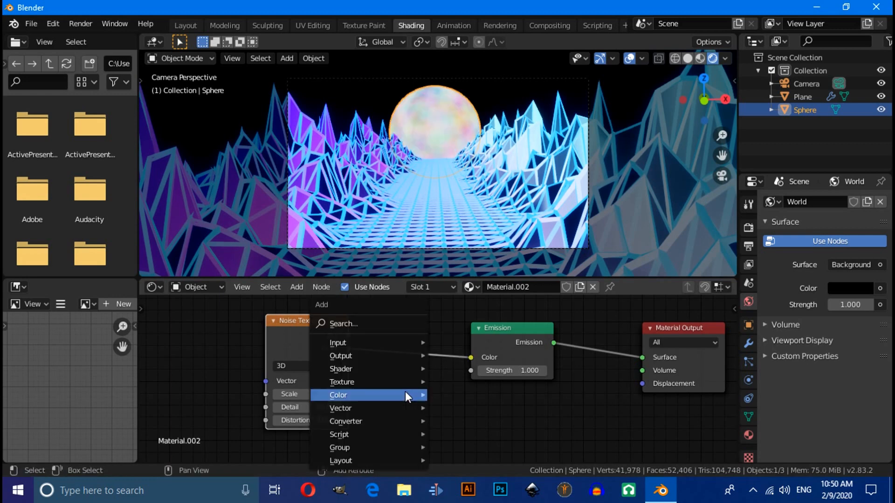
pyautogui.click(357, 324)
pyautogui.write('col')
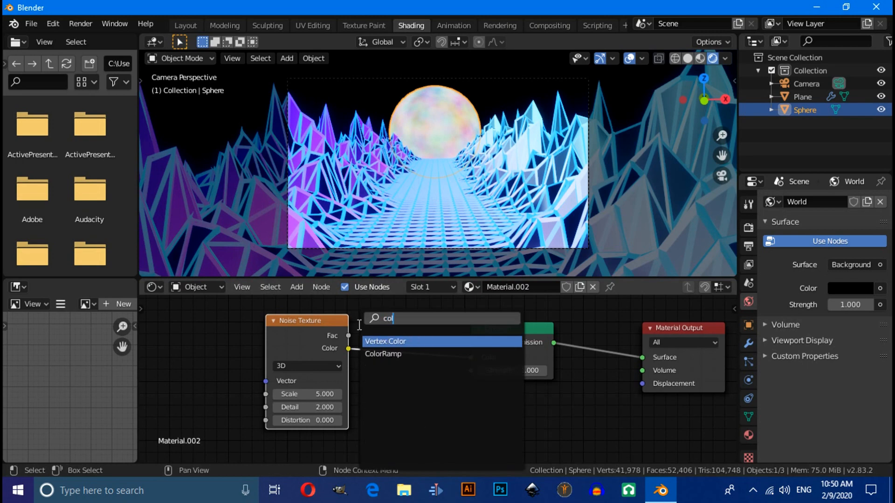
pyautogui.click(378, 354)
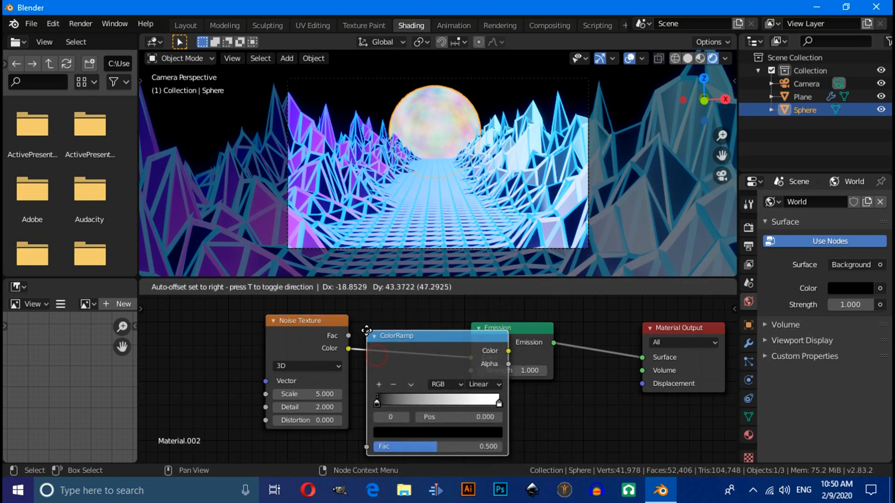
pyautogui.click(366, 331)
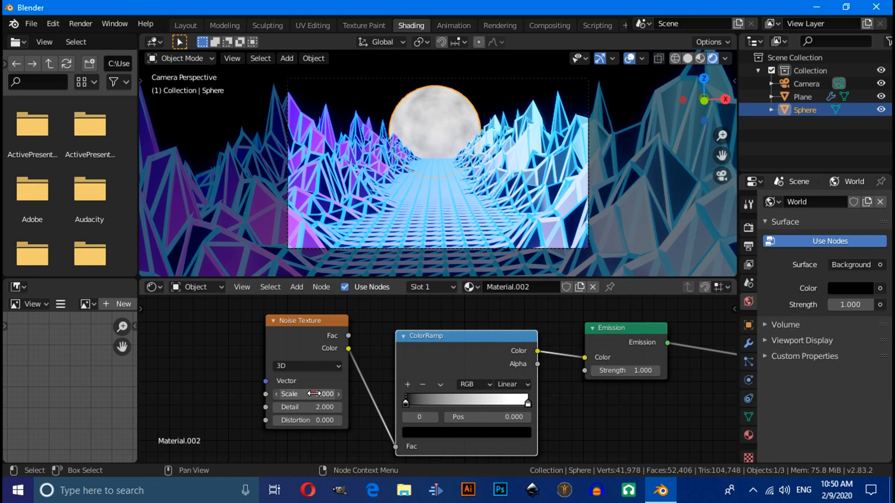
# Move the ColorRamp's black stop to about 0.323 and set the Sphere's Noise Texture Scale to 6.5.
pyautogui.click(314, 394)
pyautogui.write('80')
pyautogui.press('Return')
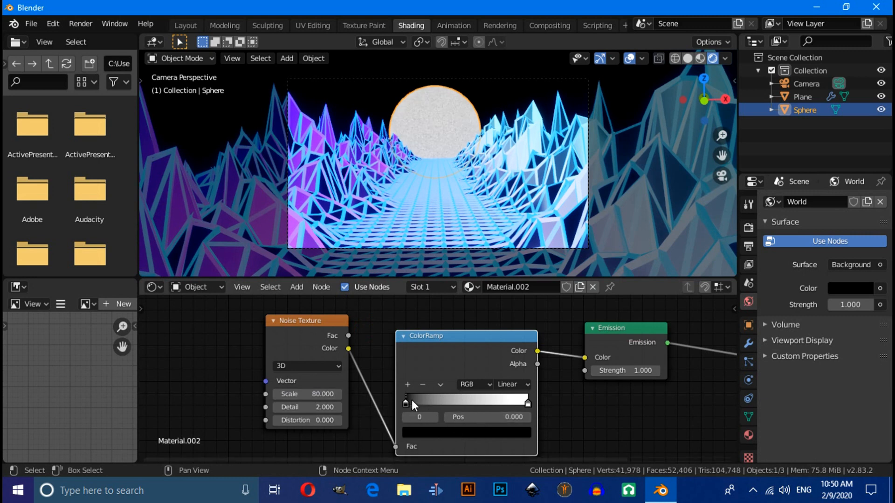
pyautogui.moveTo(405, 402); pyautogui.dragTo(446, 399)
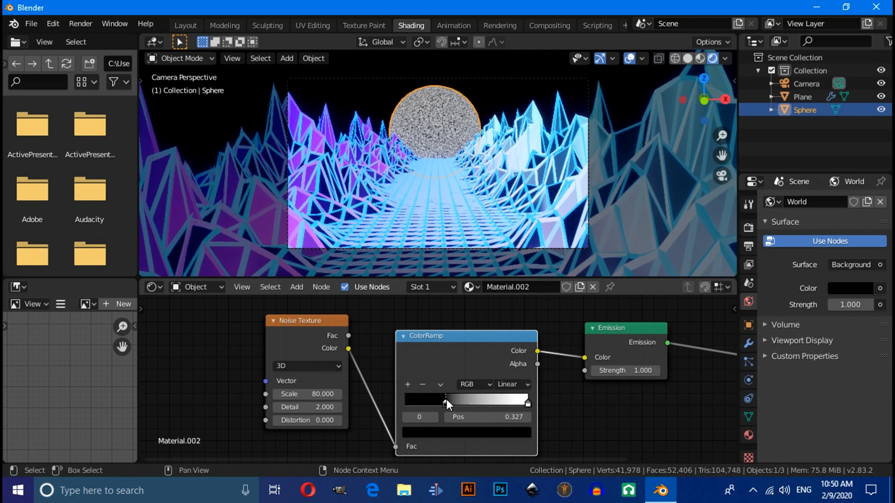
pyautogui.moveTo(321, 394); pyautogui.dragTo(723, 213)
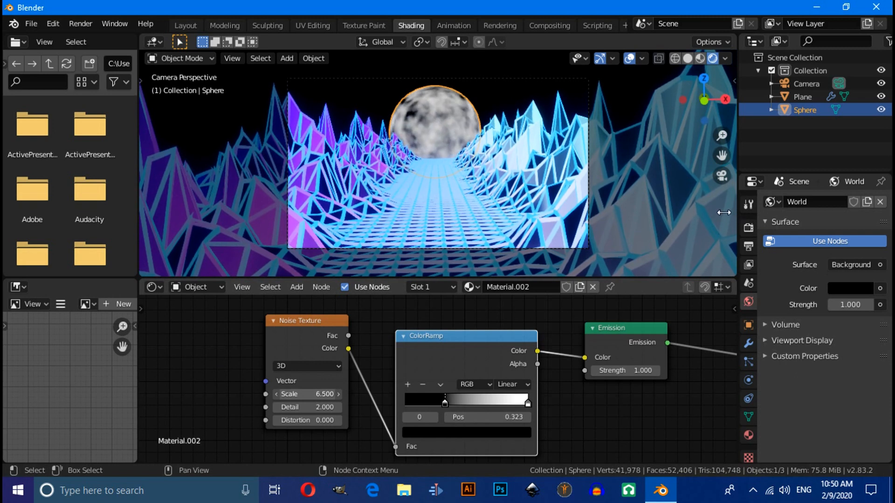
# Change the ColorRamp's white stop to a pale yellow.
pyautogui.click(527, 403)
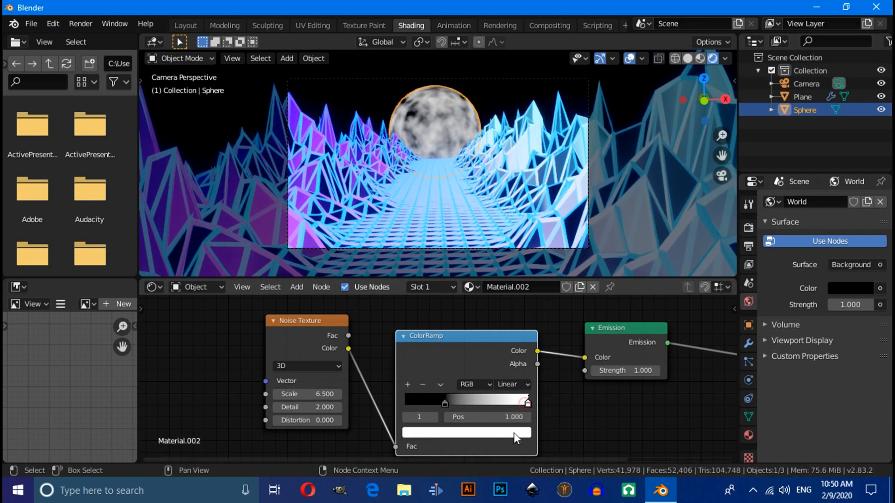
pyautogui.click(514, 432)
pyautogui.click(438, 311)
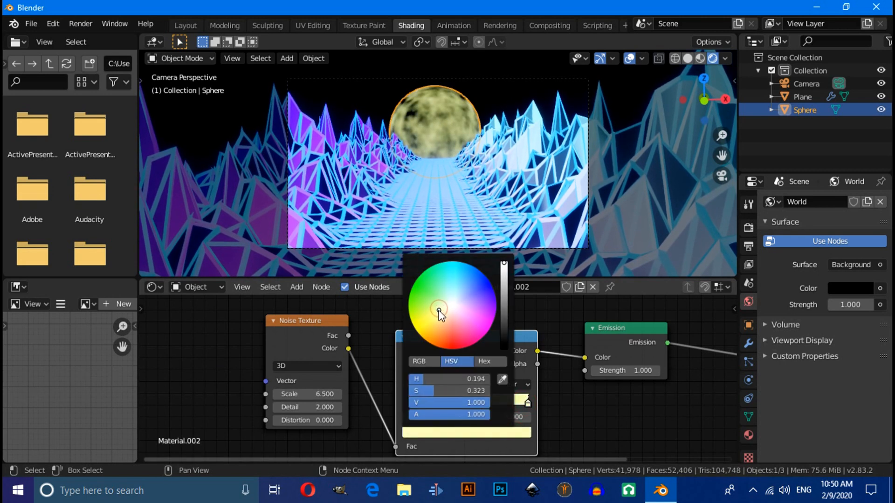
pyautogui.moveTo(439, 311); pyautogui.dragTo(437, 309)
# Lighten the ColorRamp's black stop to dark grey with a value of about 0.283 and set the Emission Strength to 4.7.
pyautogui.click(444, 403)
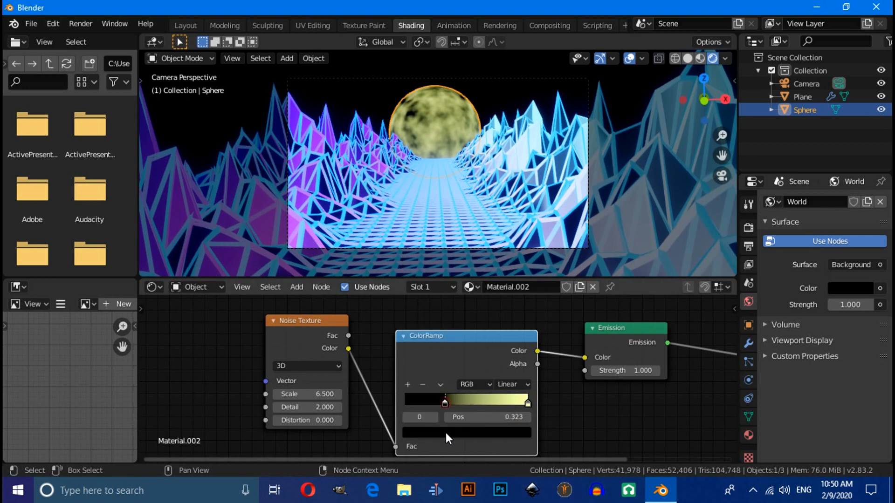
pyautogui.click(446, 433)
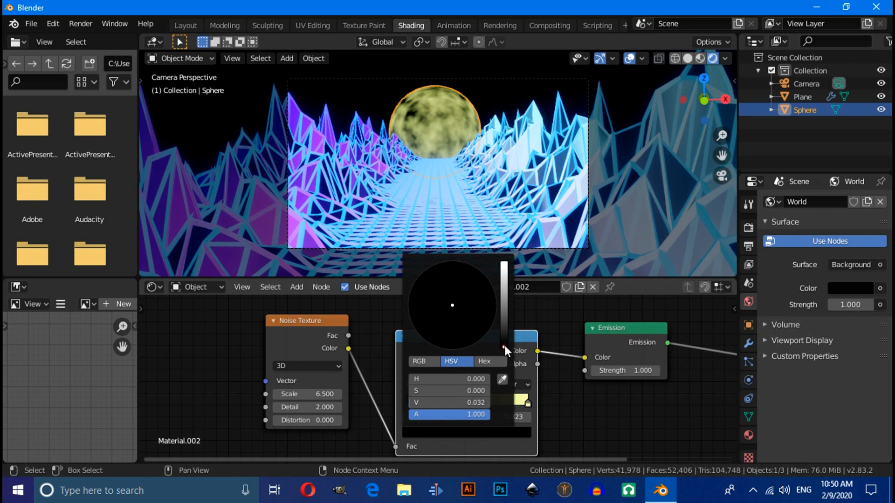
pyautogui.moveTo(504, 345); pyautogui.dragTo(499, 326)
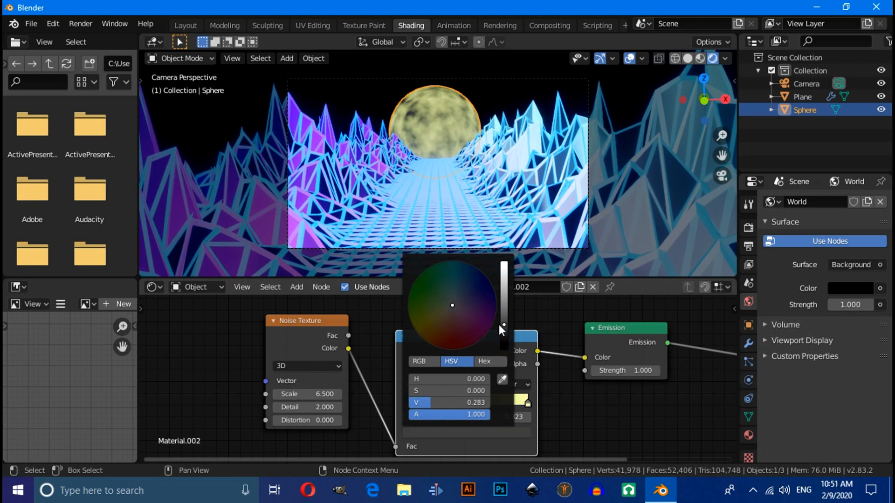
pyautogui.moveTo(638, 371); pyautogui.dragTo(667, 368)
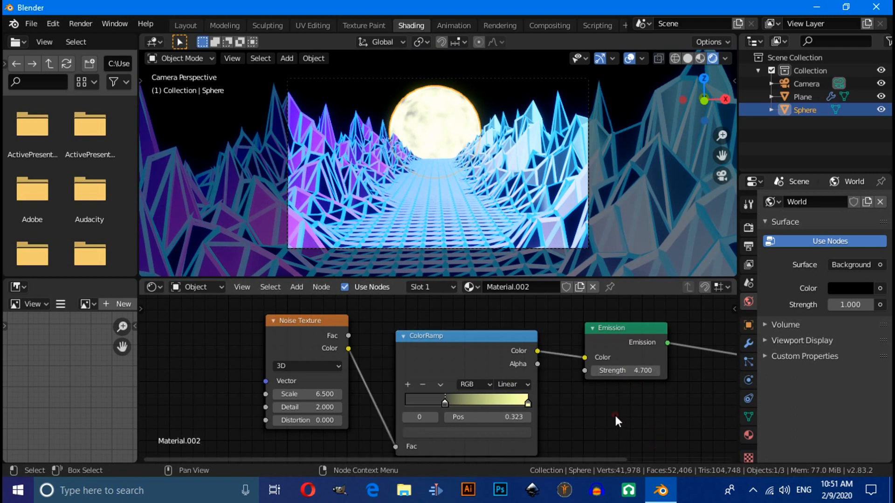
# Show the World shader nodes and switch the Background node to an Emission shader.
pyautogui.click(181, 289)
pyautogui.click(194, 316)
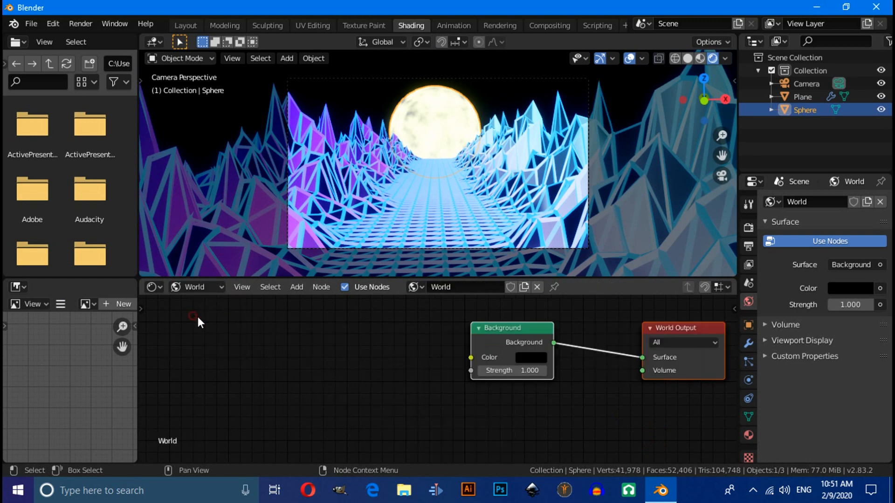
pyautogui.press('Home')
pyautogui.click(392, 359)
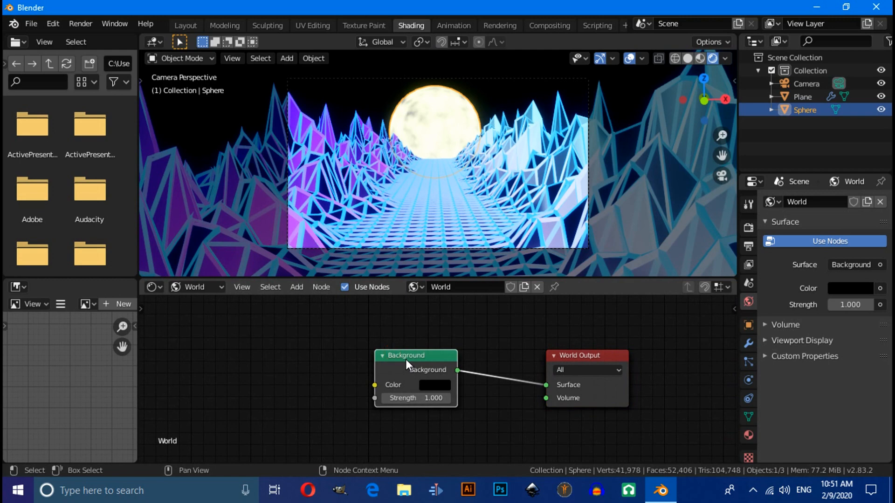
pyautogui.hotkey('shift', 's')
pyautogui.moveTo(410, 357)
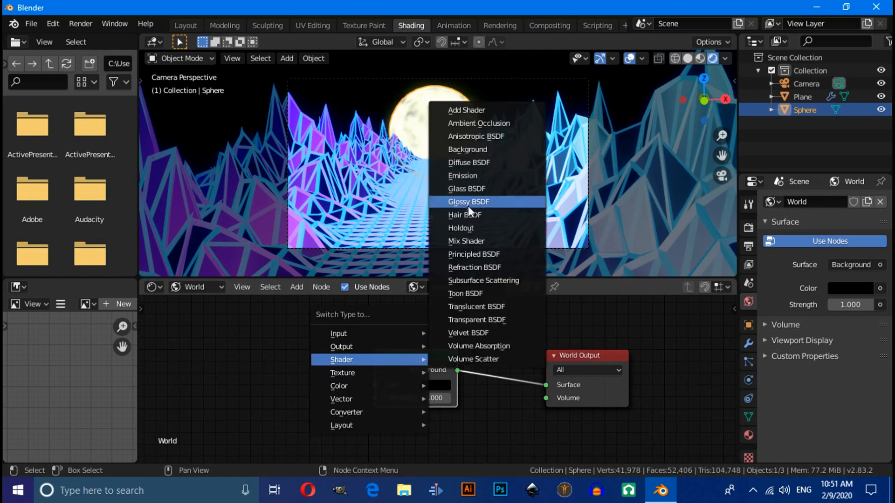
pyautogui.click(468, 175)
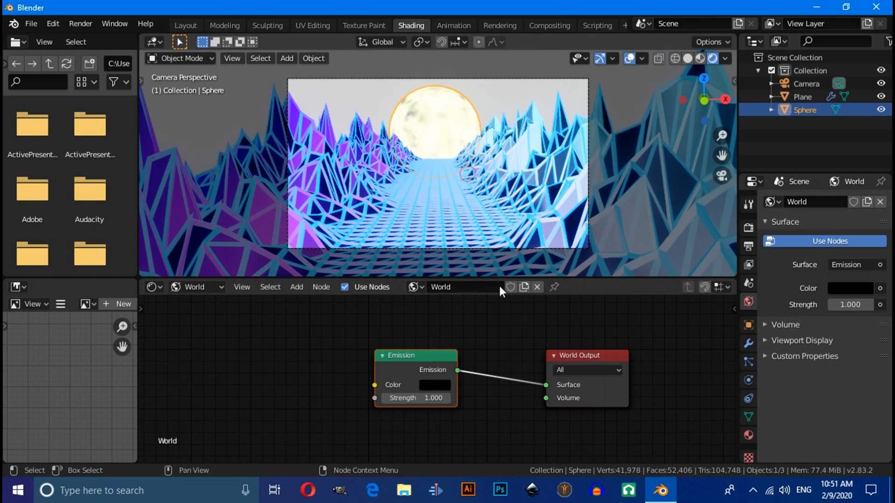
# Add a Noise Texture node to the World shader and connect its Fac output to the Emission node's Color input.
pyautogui.moveTo(475, 418); pyautogui.dragTo(566, 411, button='middle')
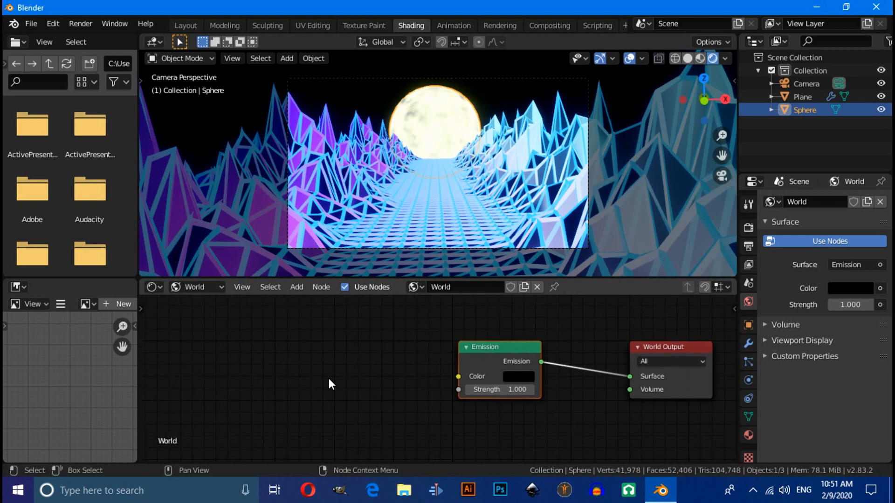
pyautogui.hotkey('shift', 'a')
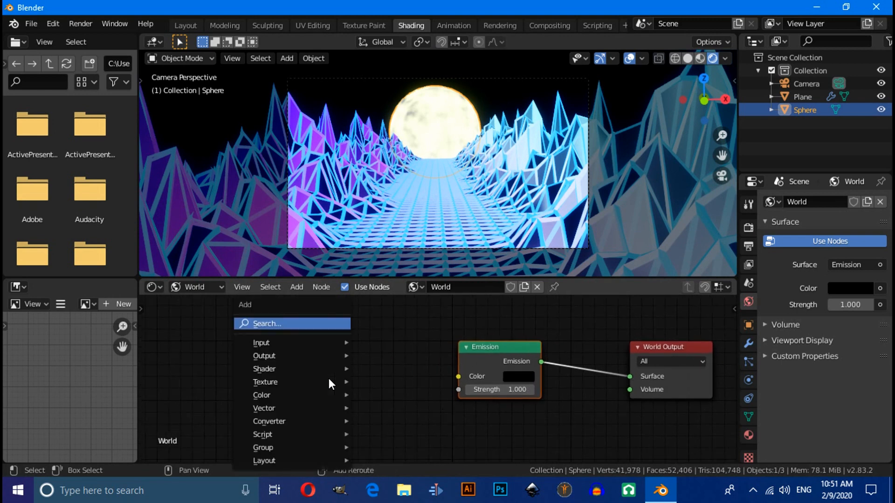
pyautogui.click(300, 322)
pyautogui.write('noi')
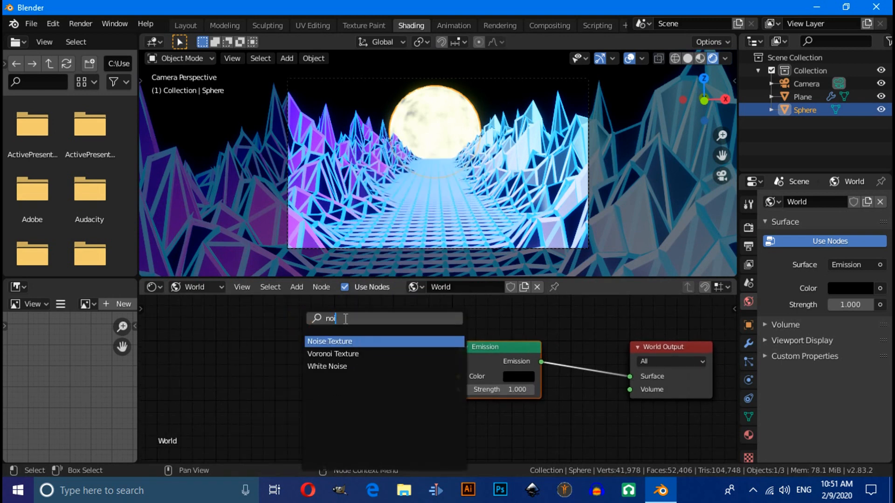
pyautogui.click(344, 340)
pyautogui.click(233, 321)
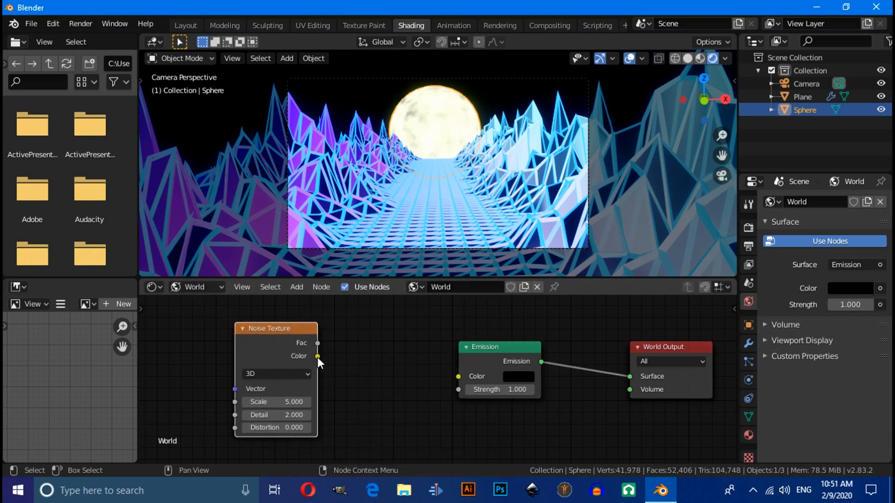
pyautogui.moveTo(318, 344); pyautogui.dragTo(459, 377)
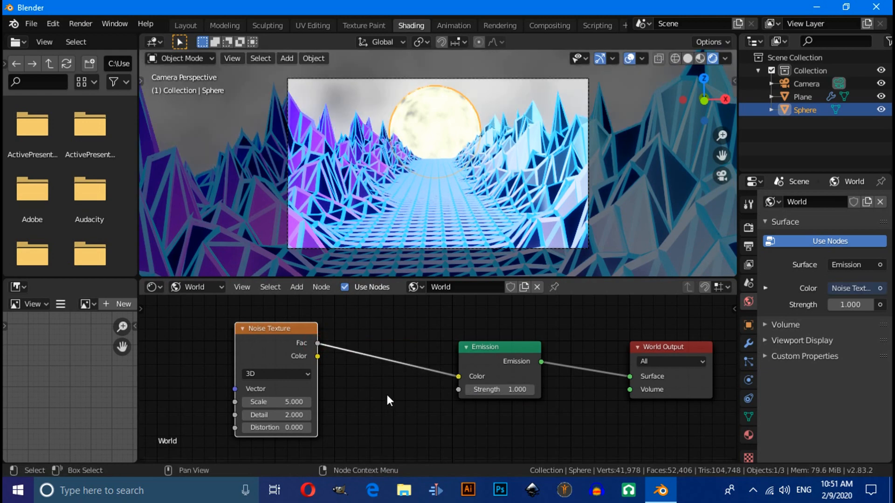
# Insert a ColorRamp node between the Noise Texture and the Emission node in the World shader.
pyautogui.moveTo(387, 394); pyautogui.dragTo(399, 409, button='middle')
pyautogui.hotkey('shift', 'a')
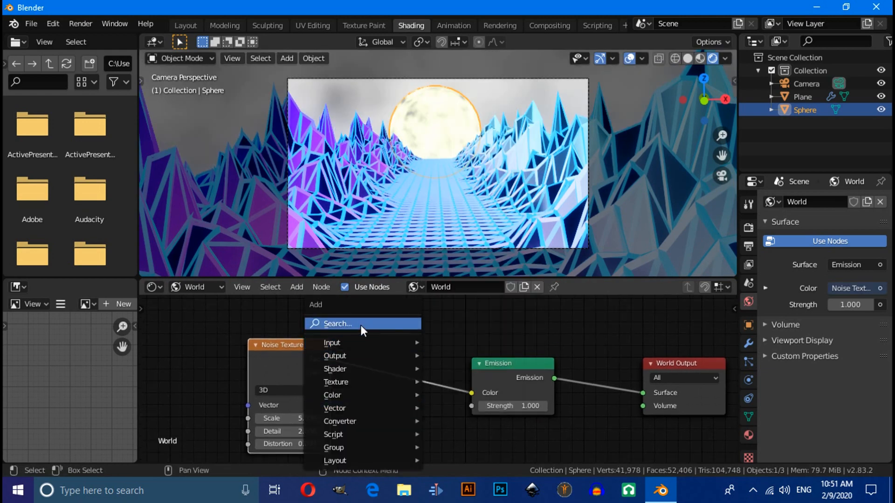
pyautogui.click(360, 324)
pyautogui.write('co')
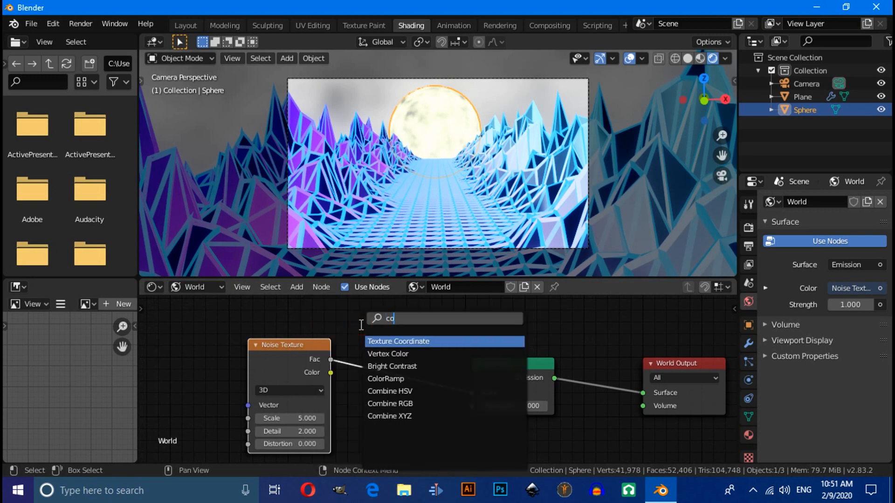
pyautogui.write('l')
pyautogui.press('Down')
pyautogui.press('Return')
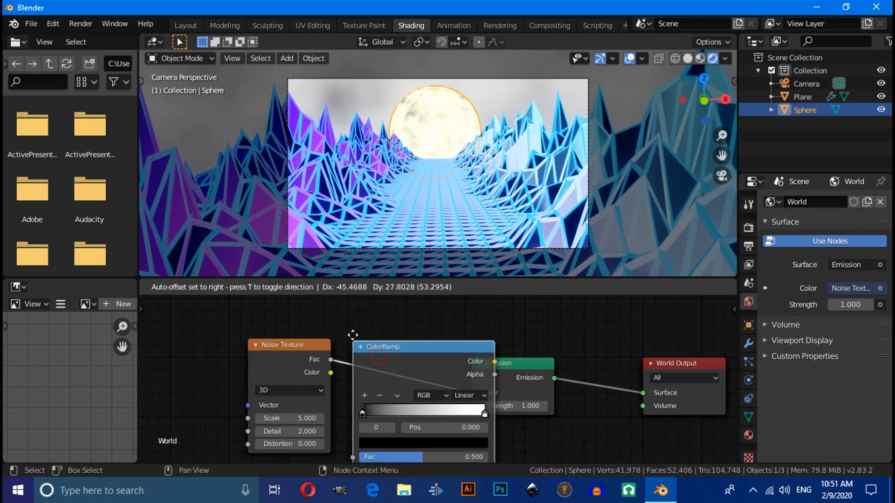
pyautogui.click(404, 362)
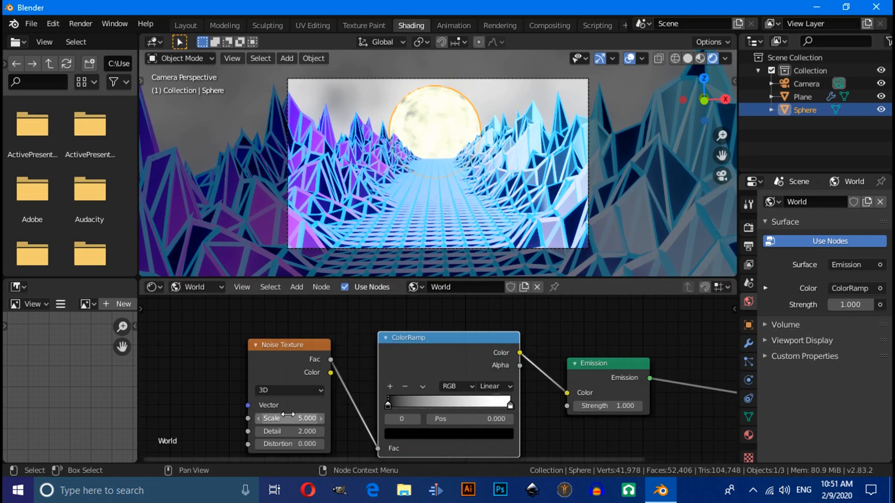
# Set the World Noise Texture's Scale to 100.
pyautogui.moveTo(288, 416); pyautogui.dragTo(322, 417)
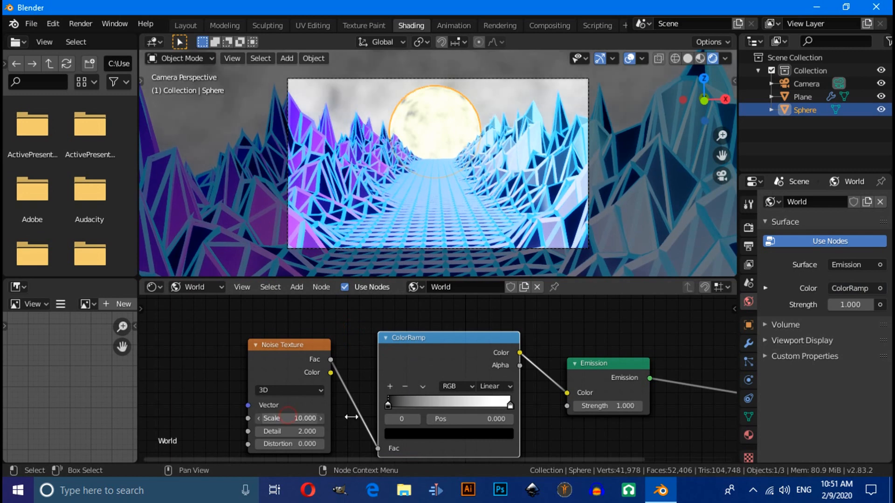
pyautogui.click(289, 417)
pyautogui.write('1')
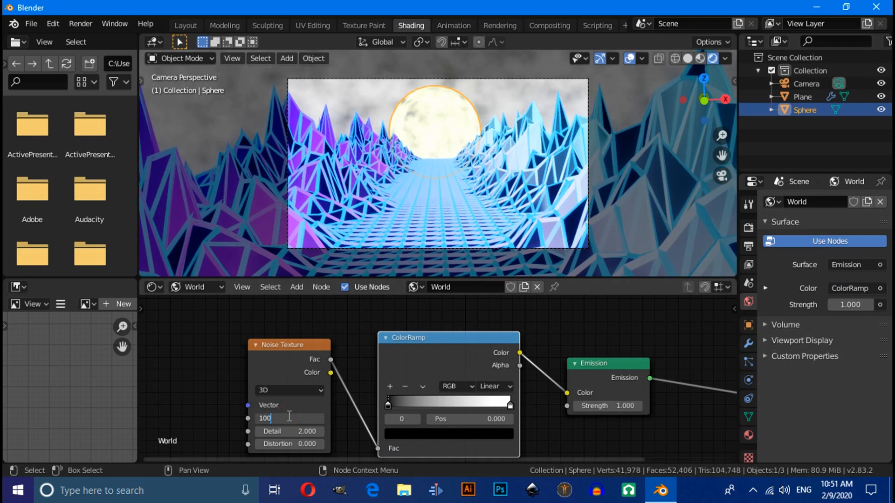
pyautogui.write('00')
pyautogui.press('Return')
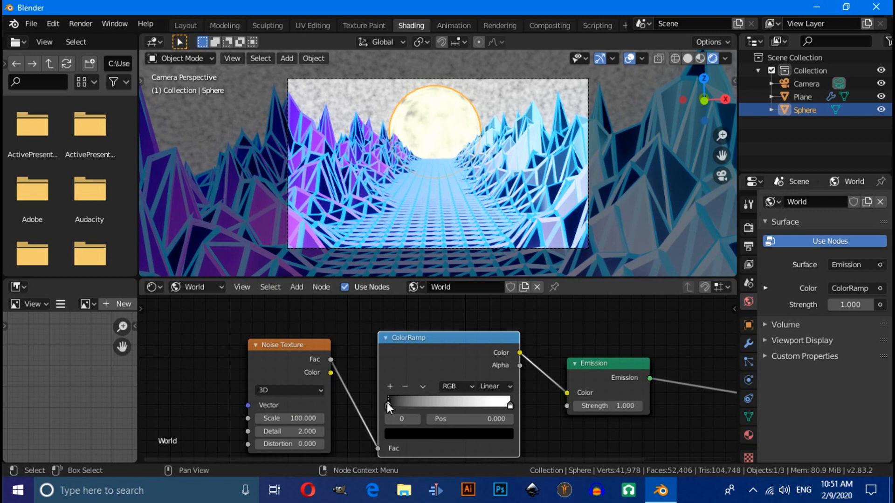
# Move the World ColorRamp's black stop to about 0.714 and set the Emission Strength to 14.6 for sparse bright stars.
pyautogui.moveTo(387, 402); pyautogui.dragTo(474, 405)
pyautogui.moveTo(620, 406)
pyautogui.mouseDown()
pyautogui.moveTo(695, 406)
pyautogui.moveTo(615, 407)
pyautogui.mouseUp()
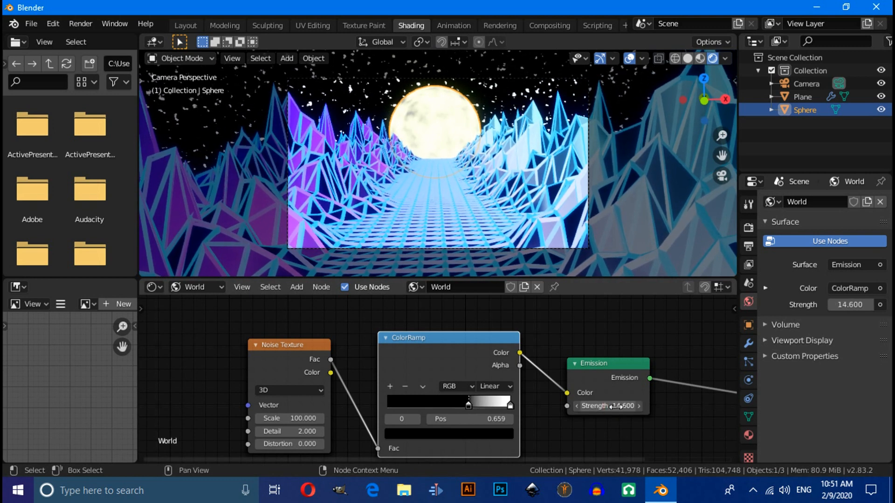
pyautogui.moveTo(468, 404); pyautogui.dragTo(474, 405)
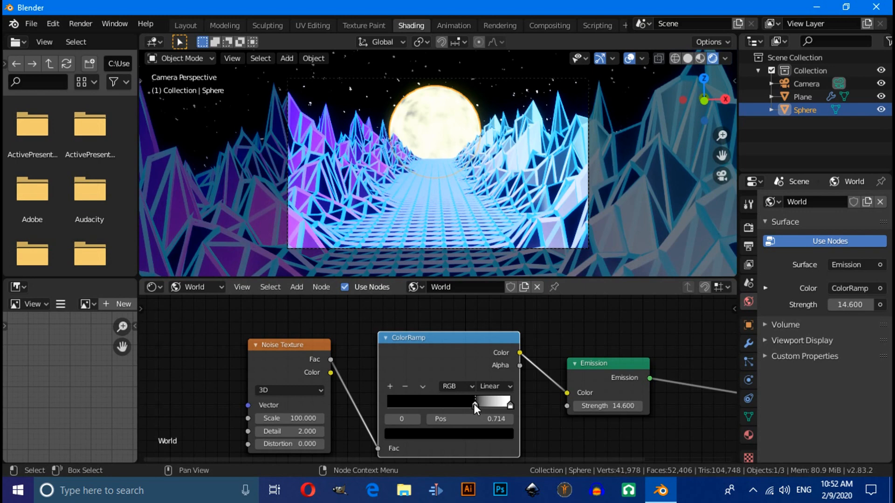
# Render the current frame, examine the whole image and close the render window.
pyautogui.press('F12')
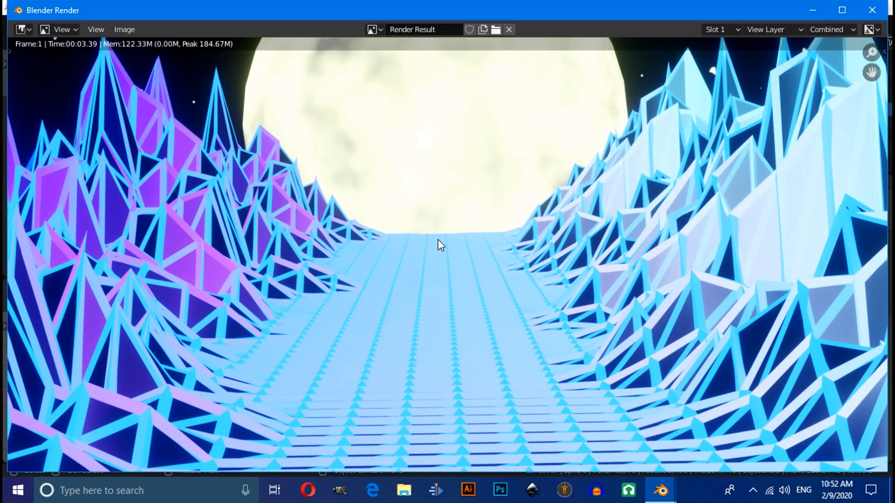
pyautogui.scroll(-4, 438, 239)
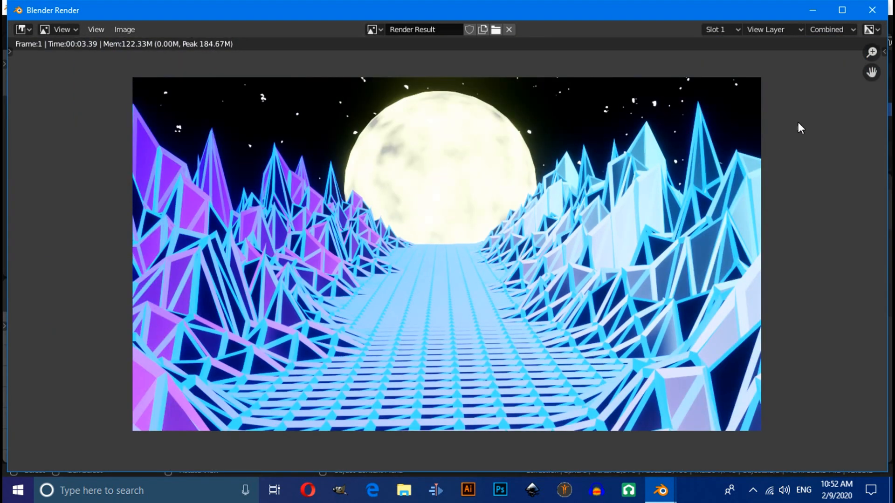
pyautogui.click(124, 31)
pyautogui.click(872, 10)
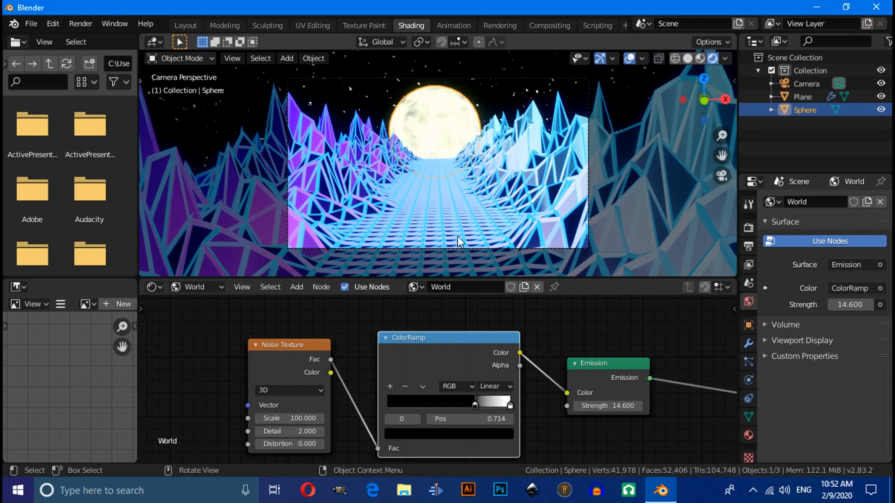